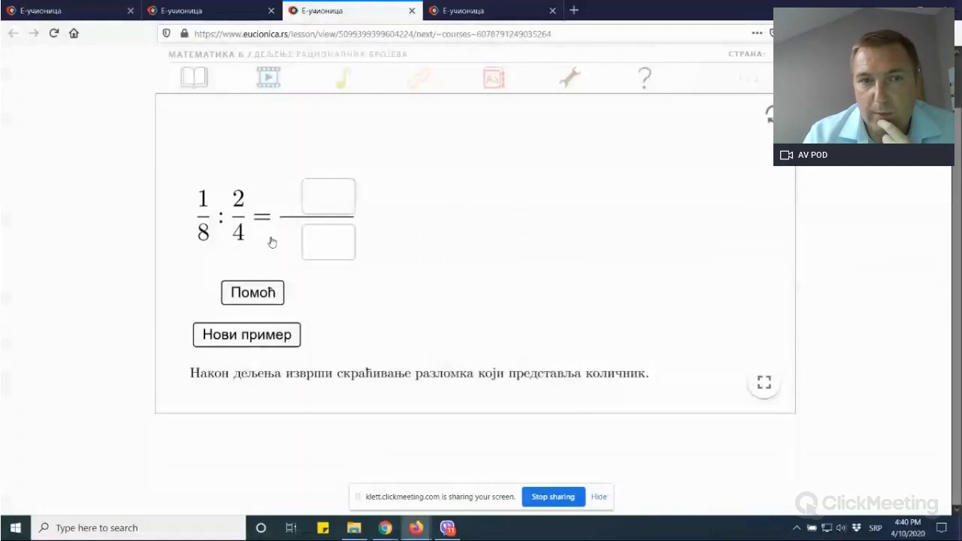
- Enter 3 over 4 as the answer to 1/8 : 2/4 and expand the exercise to full size
{"action": "left_click", "coordinate": [328, 230]}
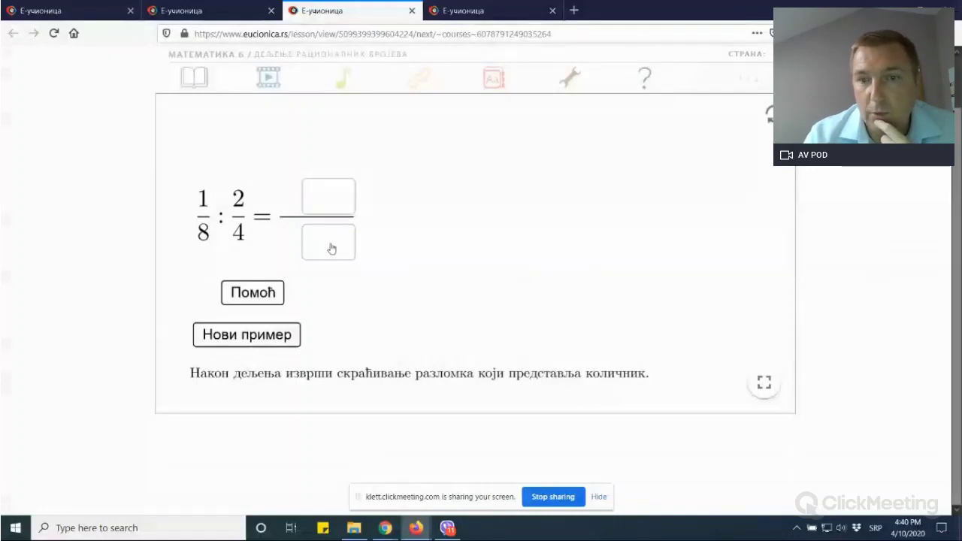
{"action": "left_click", "coordinate": [325, 201]}
{"action": "type", "text": "3"}
{"action": "left_click", "coordinate": [329, 239]}
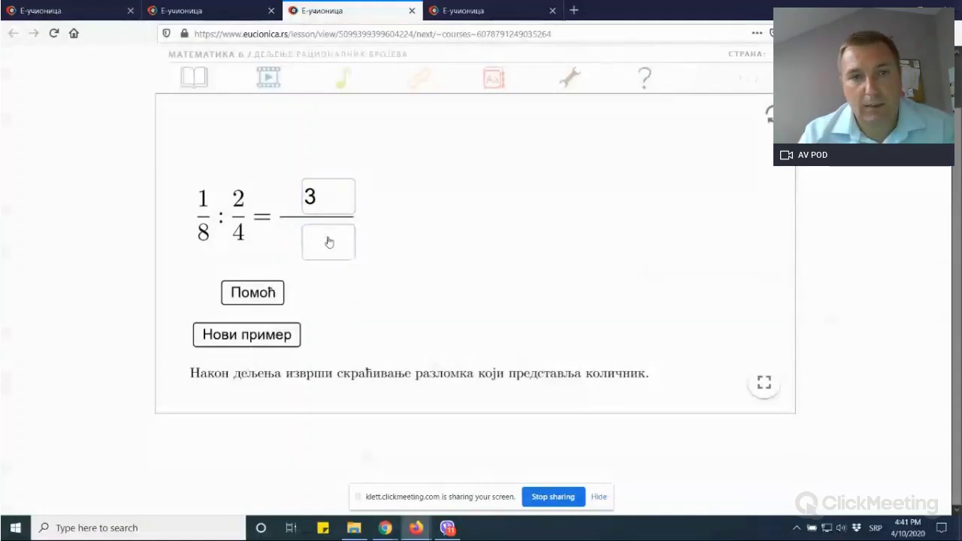
{"action": "type", "text": "4"}
{"action": "left_click", "coordinate": [328, 310]}
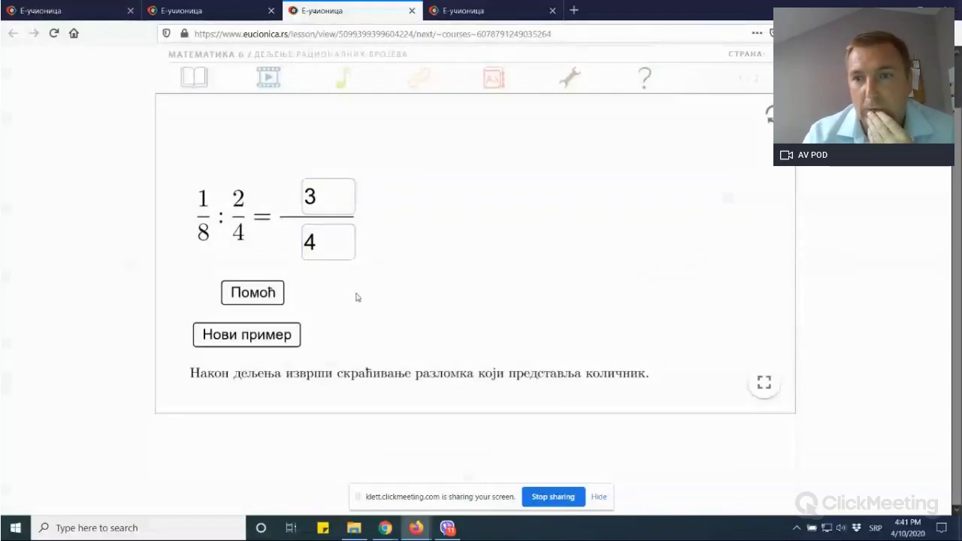
{"action": "left_click", "coordinate": [764, 383]}
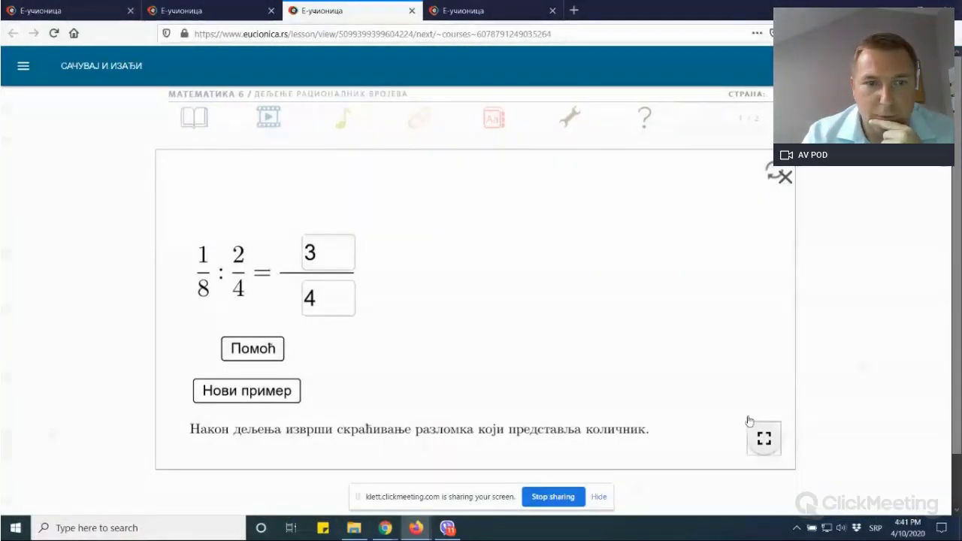
- Close the fraction exercise and scroll the Трапез lesson to page 3 of 3
{"action": "left_click", "coordinate": [784, 176]}
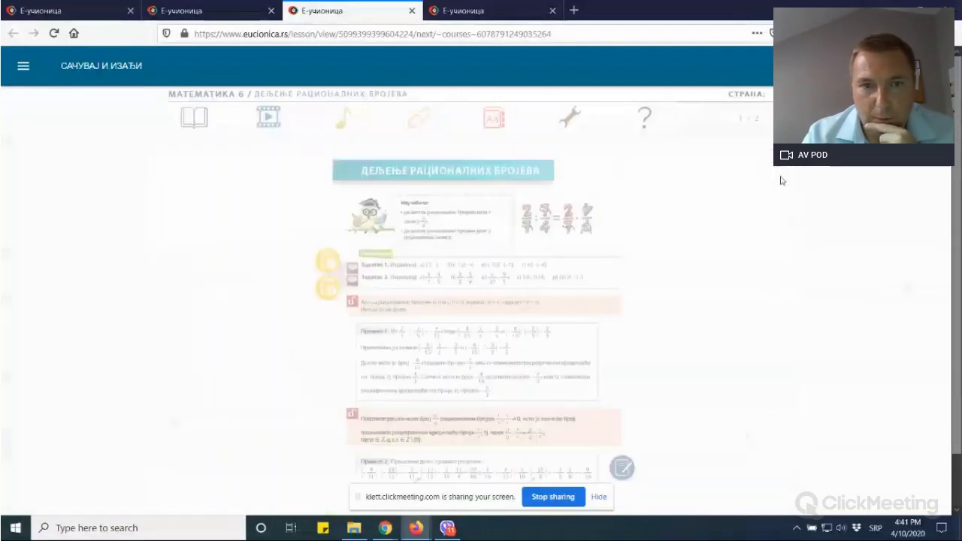
{"action": "scroll", "coordinate": [376, 333], "scroll_direction": "down", "scroll_amount": 3}
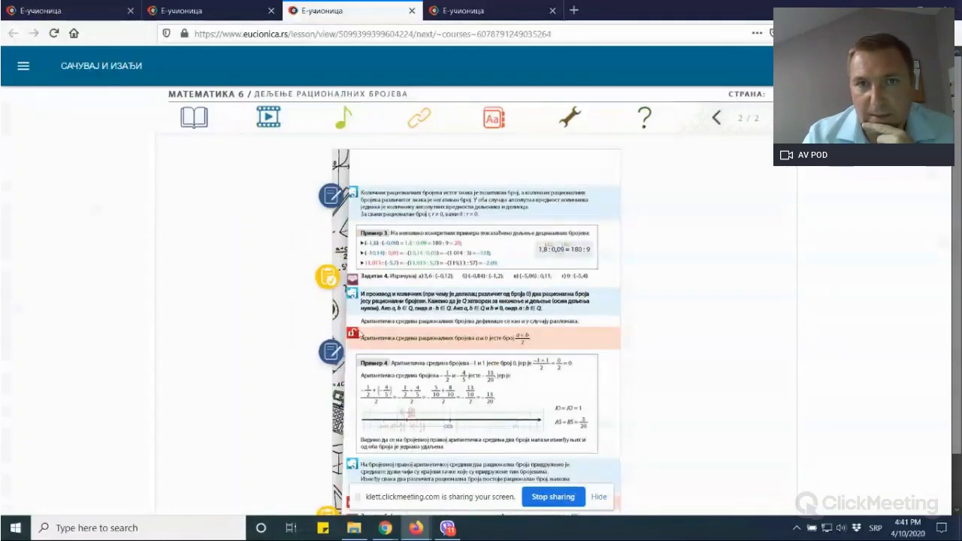
{"action": "left_click", "coordinate": [483, 12]}
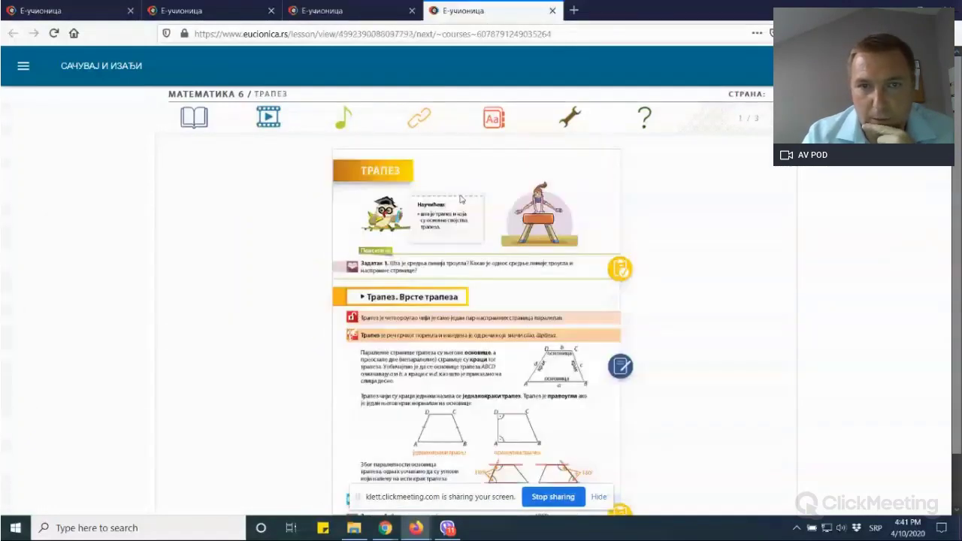
{"action": "scroll", "coordinate": [458, 199], "scroll_direction": "down", "scroll_amount": 2}
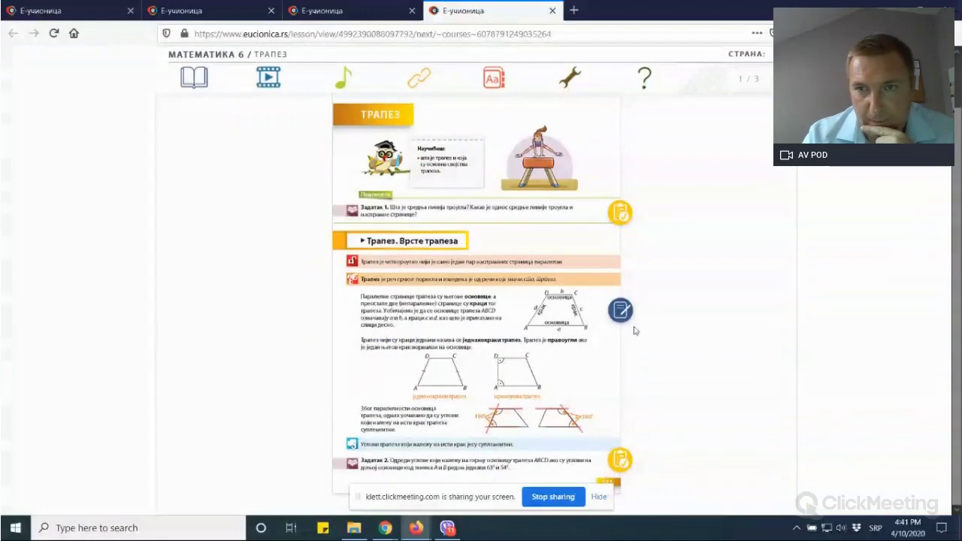
{"action": "scroll", "coordinate": [631, 318], "scroll_direction": "down", "scroll_amount": 3}
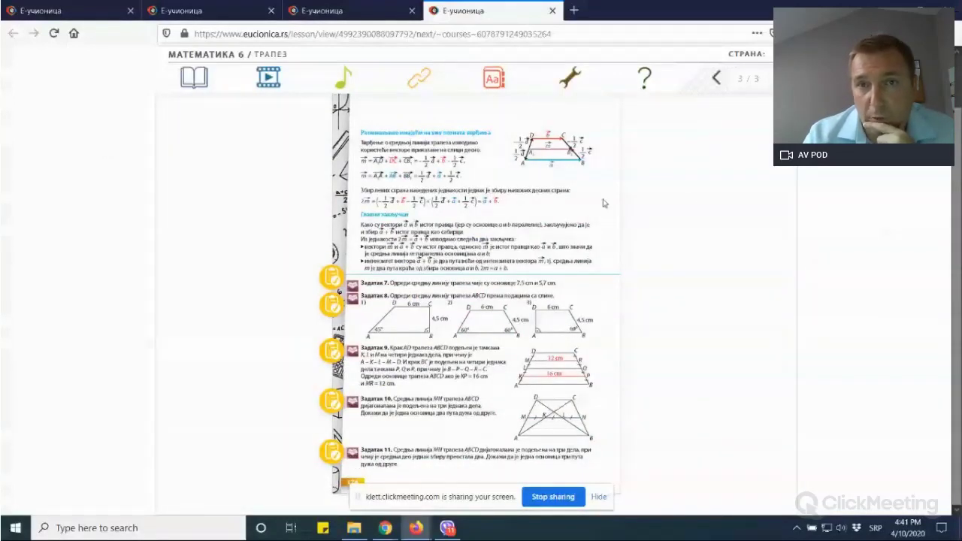
- Black out the trapezoid figure at the page top with a filled rectangle
{"action": "left_click", "coordinate": [570, 81]}
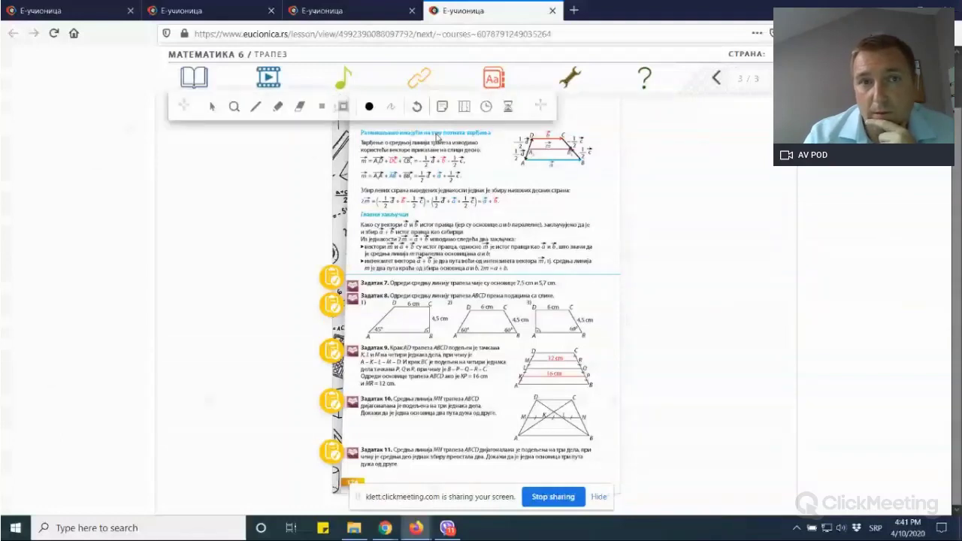
{"action": "left_click", "coordinate": [321, 106]}
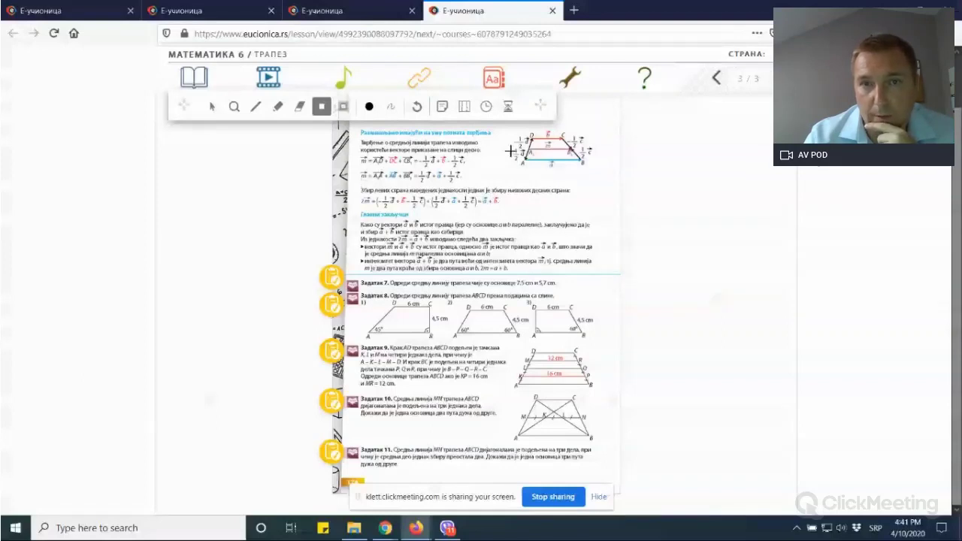
{"action": "left_click_drag", "start_coordinate": [500, 130], "coordinate": [606, 181]}
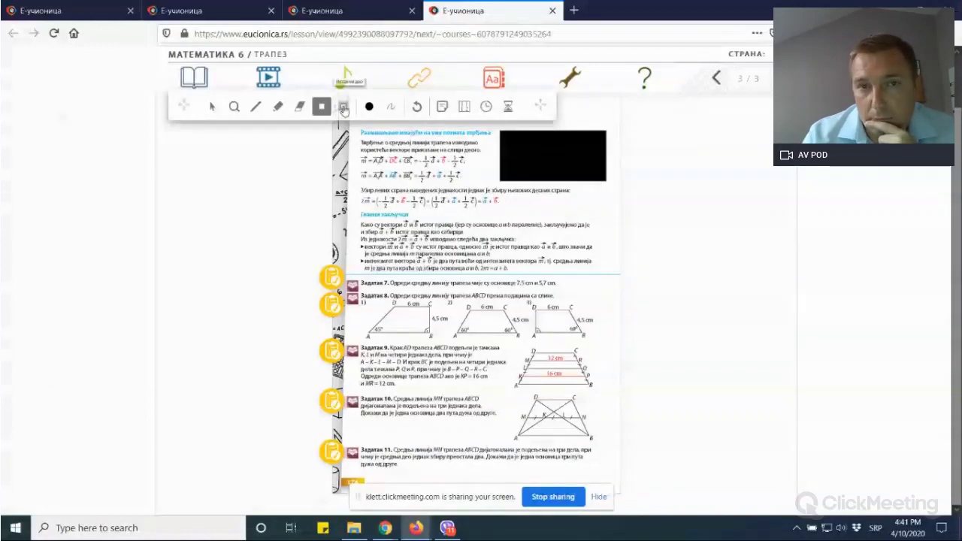
- Spotlight Zadatak 8's three trapezoids, darkening the rest of the page
{"action": "left_click", "coordinate": [342, 107]}
{"action": "left_click_drag", "start_coordinate": [349, 288], "coordinate": [603, 353]}
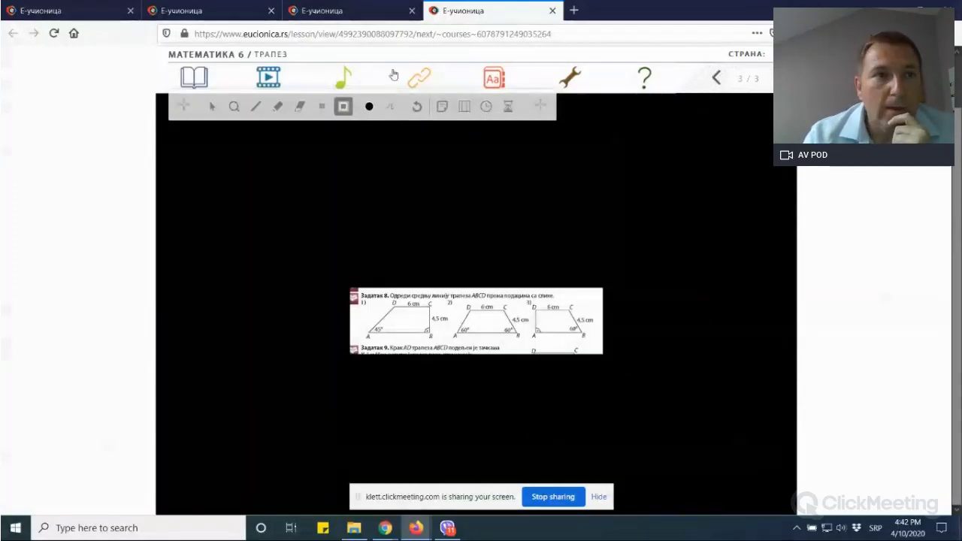
{"action": "left_click", "coordinate": [553, 11]}
- Close both lesson tabs, confirming Напусти страницу each time
{"action": "left_click", "coordinate": [531, 243]}
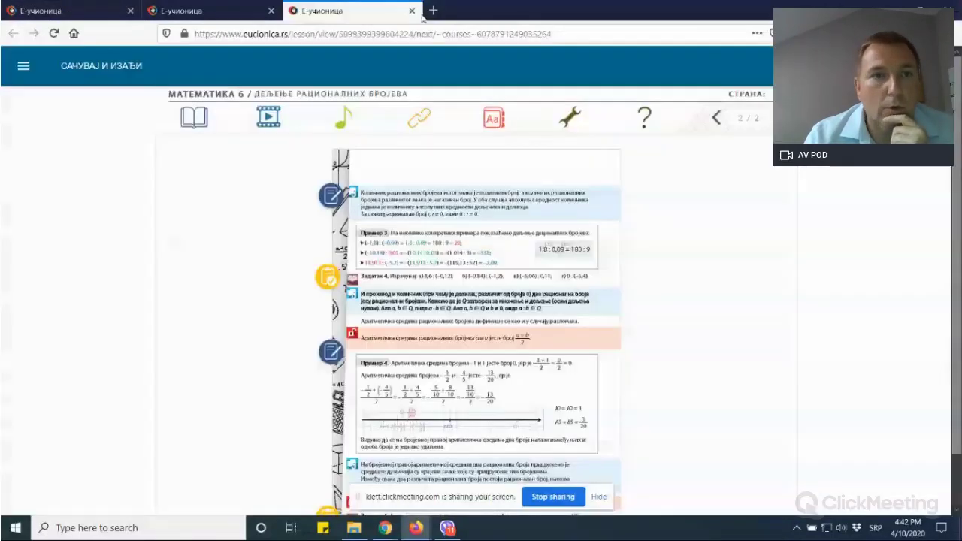
{"action": "left_click", "coordinate": [412, 11]}
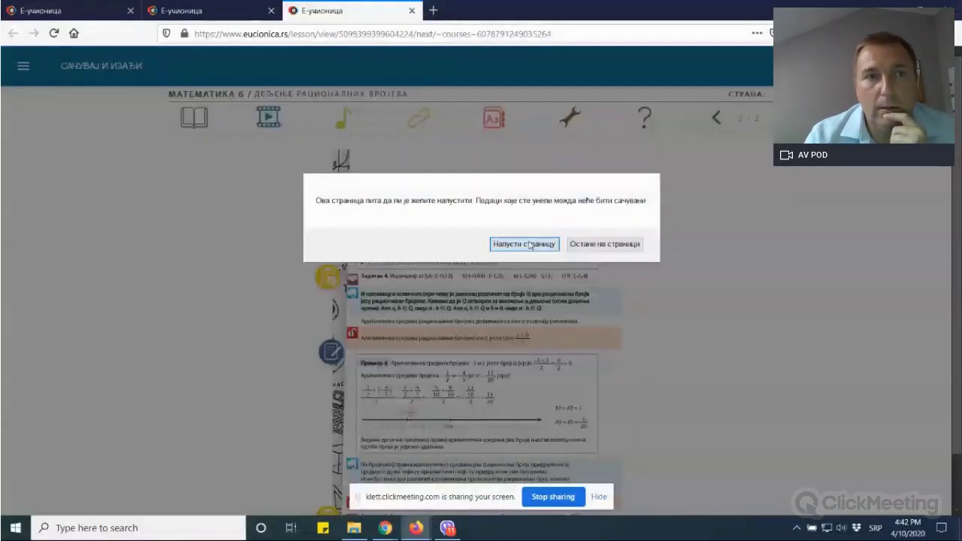
{"action": "left_click", "coordinate": [526, 245]}
- Return to the course tab and go to the Моја школа news page
{"action": "left_click", "coordinate": [77, 13]}
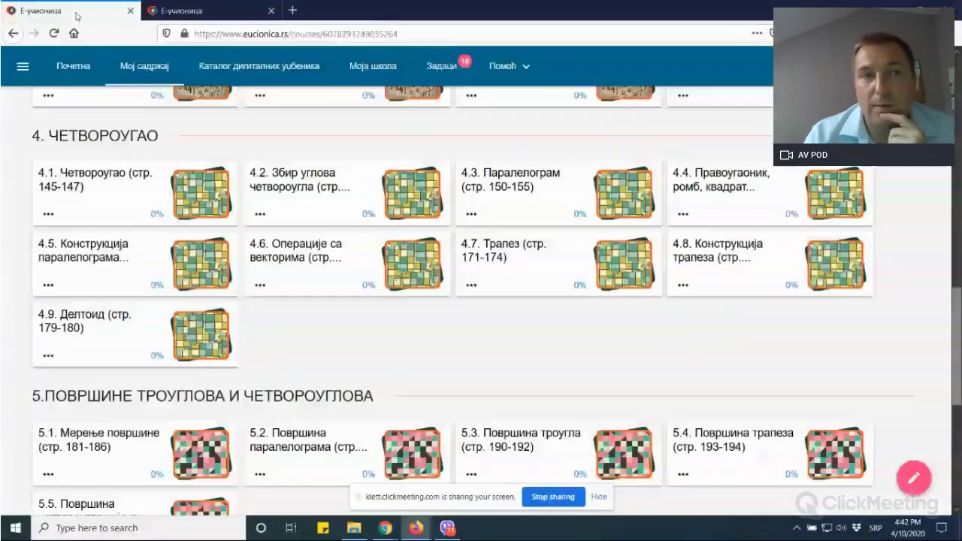
{"action": "scroll", "coordinate": [387, 239], "scroll_direction": "up", "scroll_amount": 15}
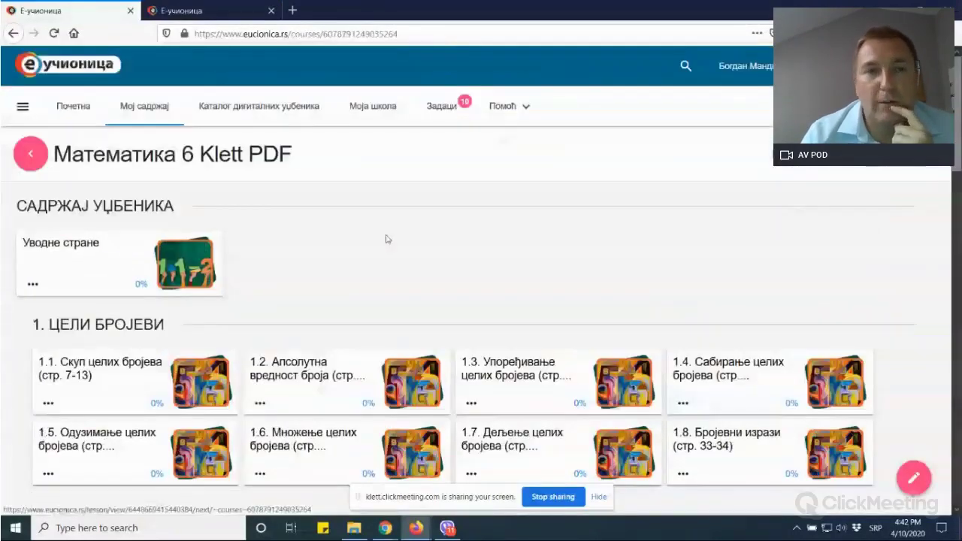
{"action": "left_click", "coordinate": [386, 113]}
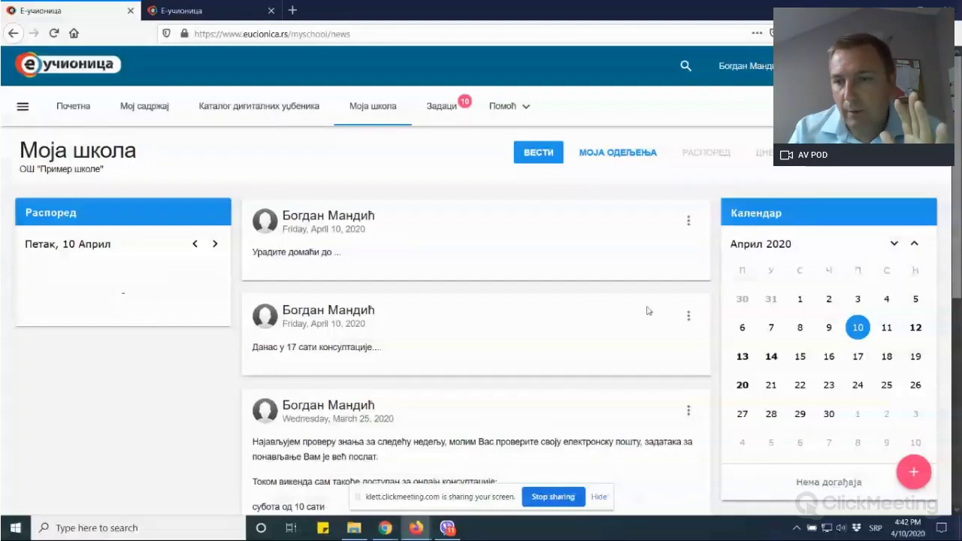
- Write a news post reading 'Kontrolni zadatak' and save it with САЧУВАЈТЕ
{"action": "left_click", "coordinate": [925, 472]}
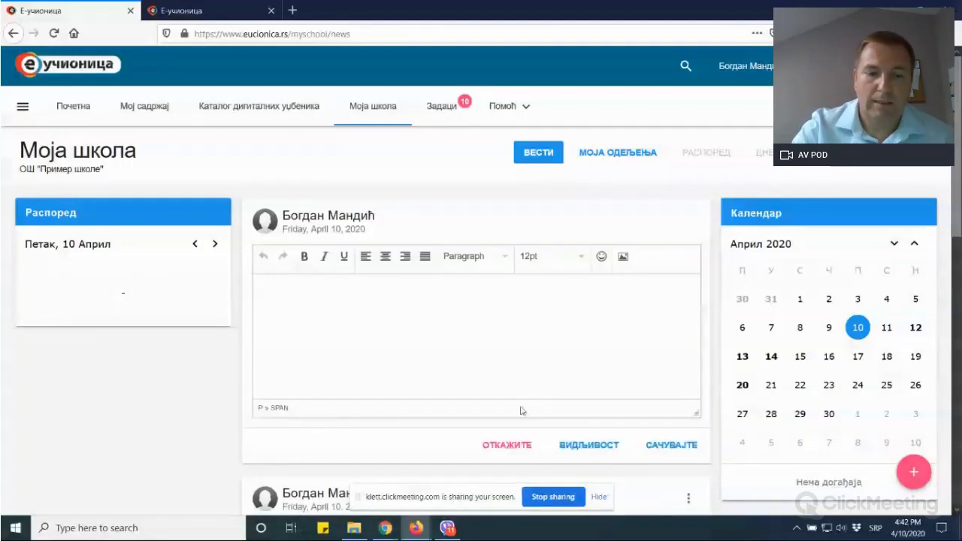
{"action": "type", "text": "Kont"}
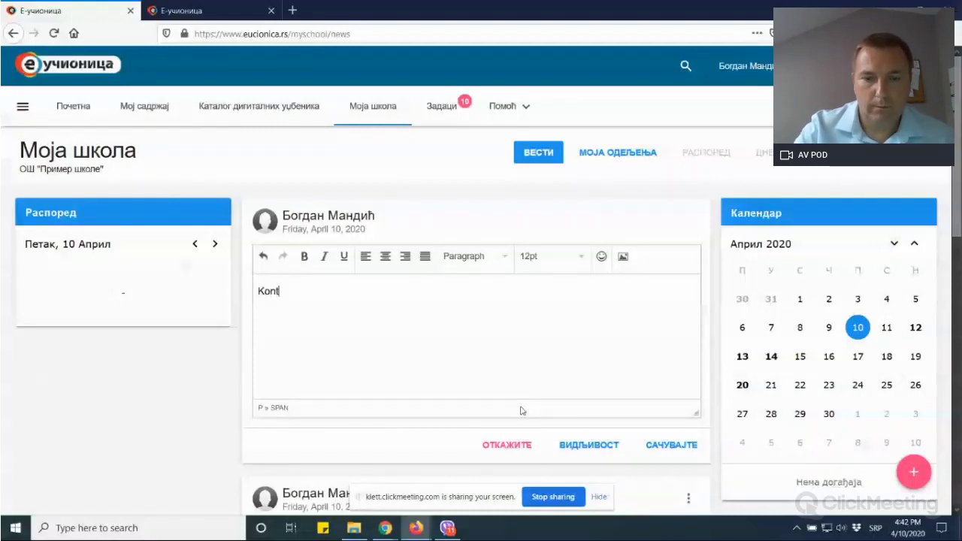
{"action": "type", "text": "rolni"}
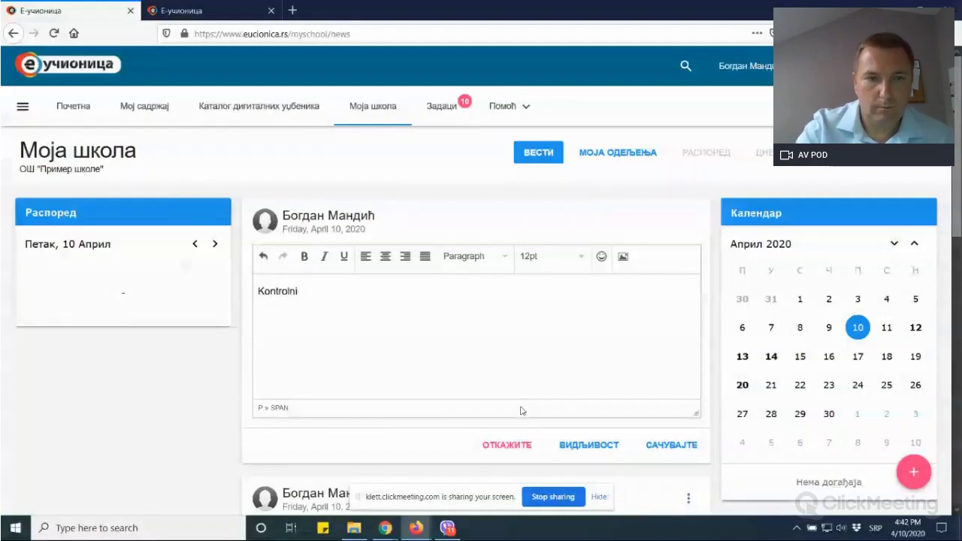
{"action": "type", "text": " zadatak"}
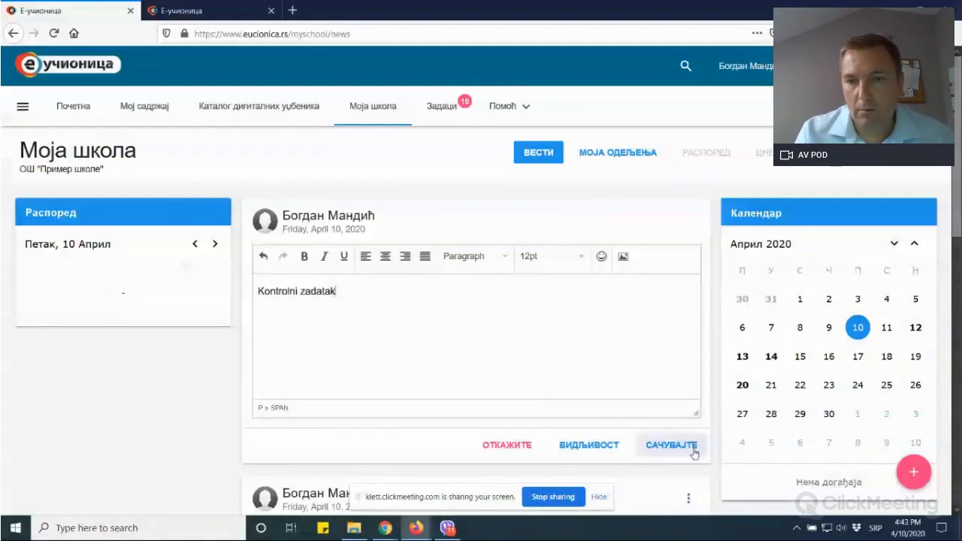
{"action": "left_click", "coordinate": [694, 448]}
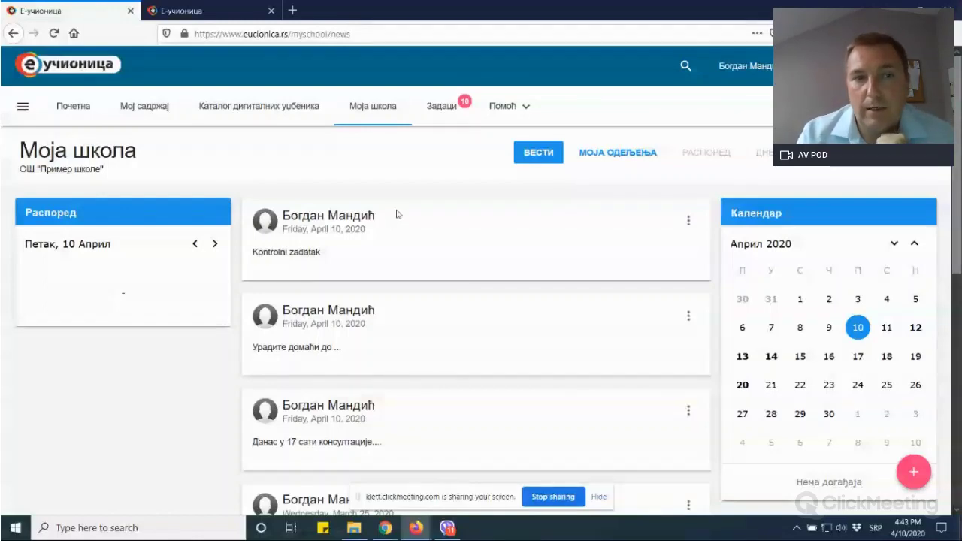
- Go to Е-пошта from the side menu, try НОВА ПОРУКА, then return to the inbox
{"action": "left_click", "coordinate": [23, 108]}
{"action": "left_click", "coordinate": [224, 175]}
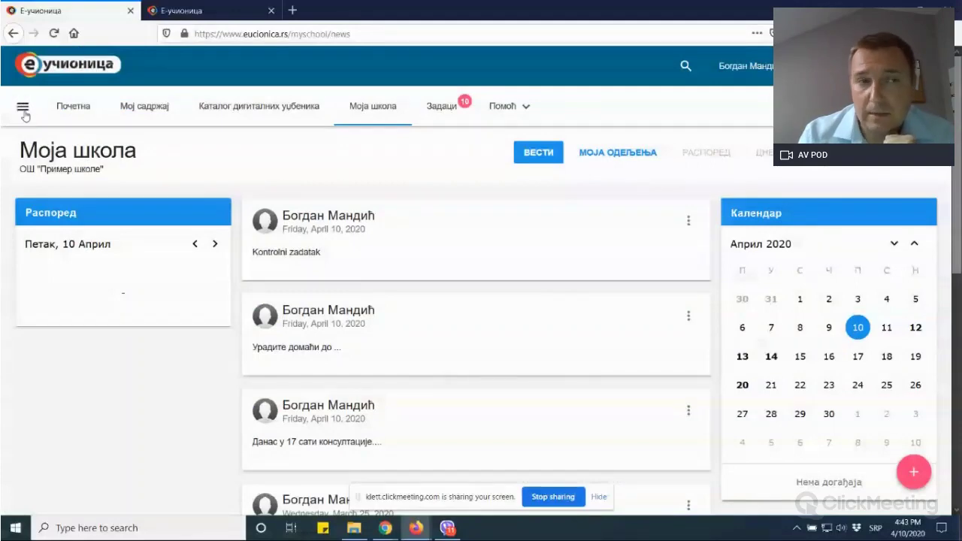
{"action": "left_click", "coordinate": [23, 108]}
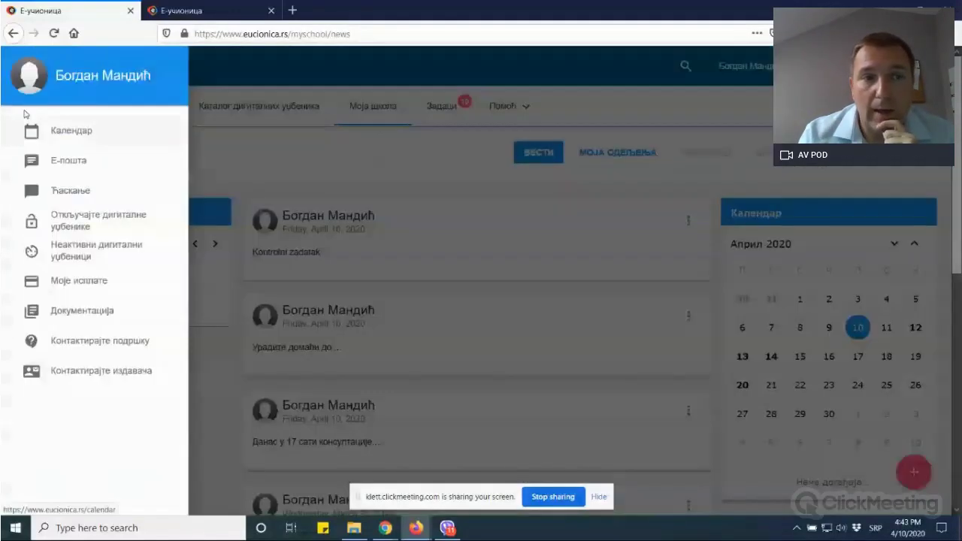
{"action": "left_click", "coordinate": [52, 162]}
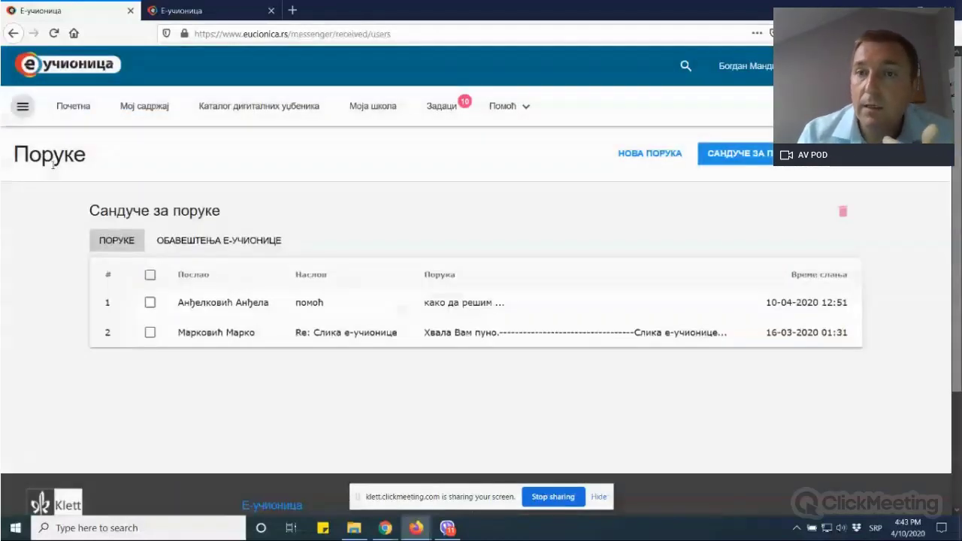
{"action": "left_click", "coordinate": [681, 158]}
{"action": "left_click", "coordinate": [739, 158]}
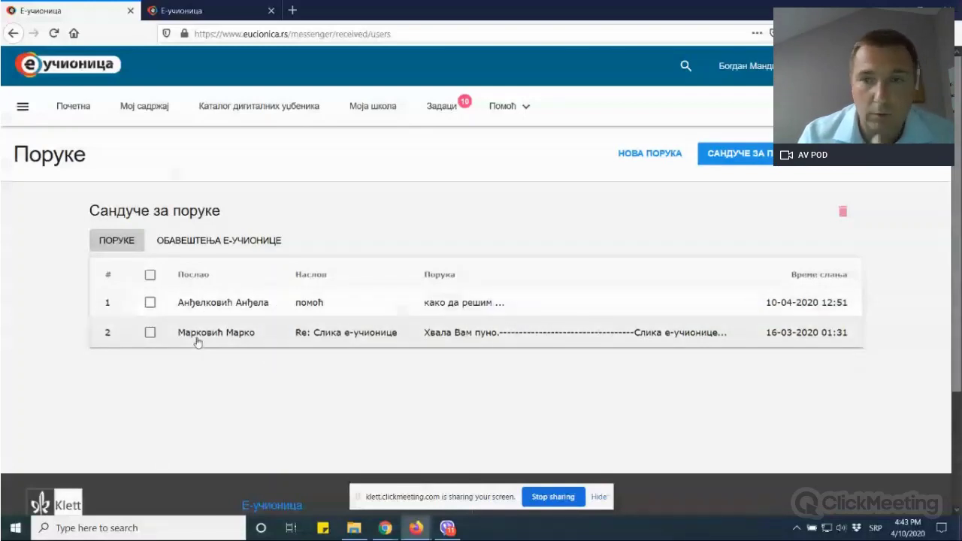
- Start a new message and add a student as recipient, searching in Serbian Cyrillic
{"action": "left_click", "coordinate": [651, 155]}
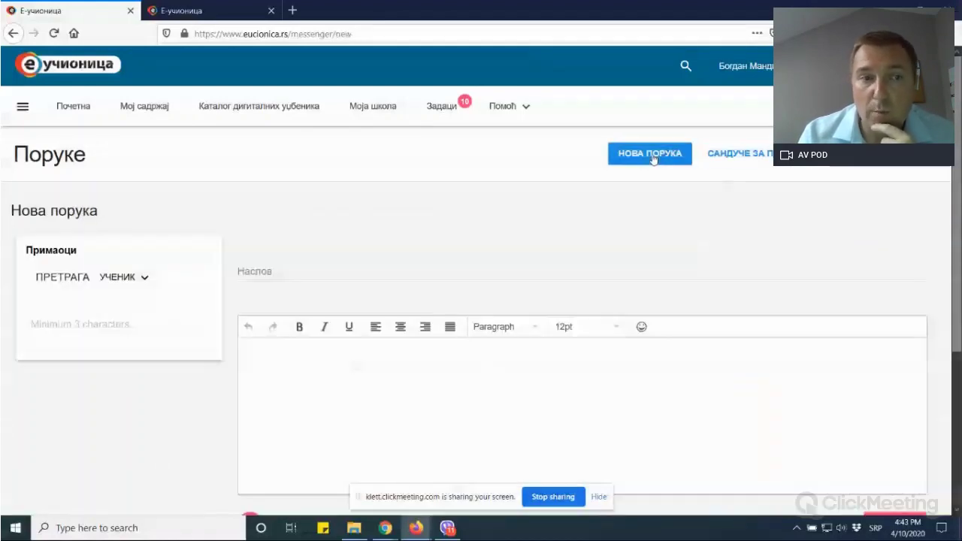
{"action": "left_click", "coordinate": [72, 320]}
{"action": "type", "text": "Ma"}
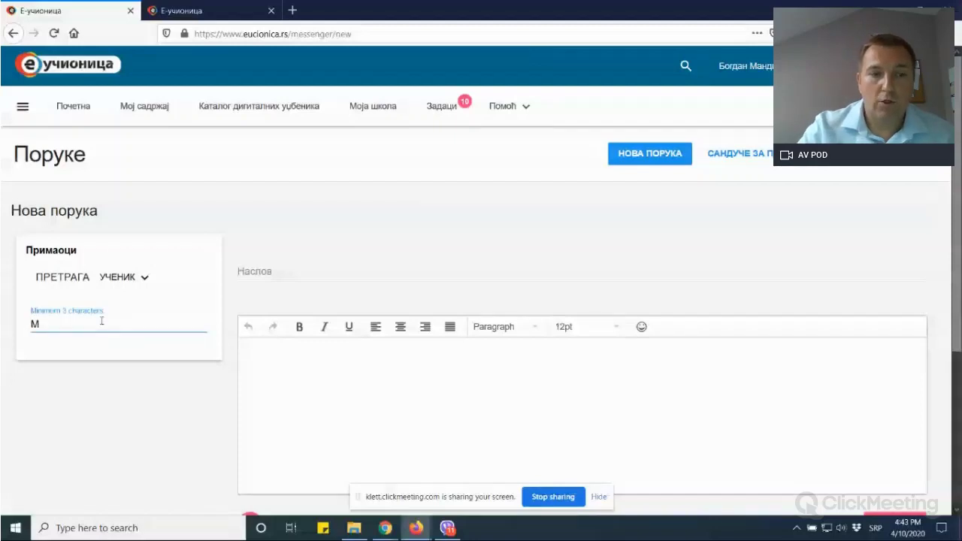
{"action": "key", "text": "BackSpace"}
{"action": "key", "text": "BackSpace"}
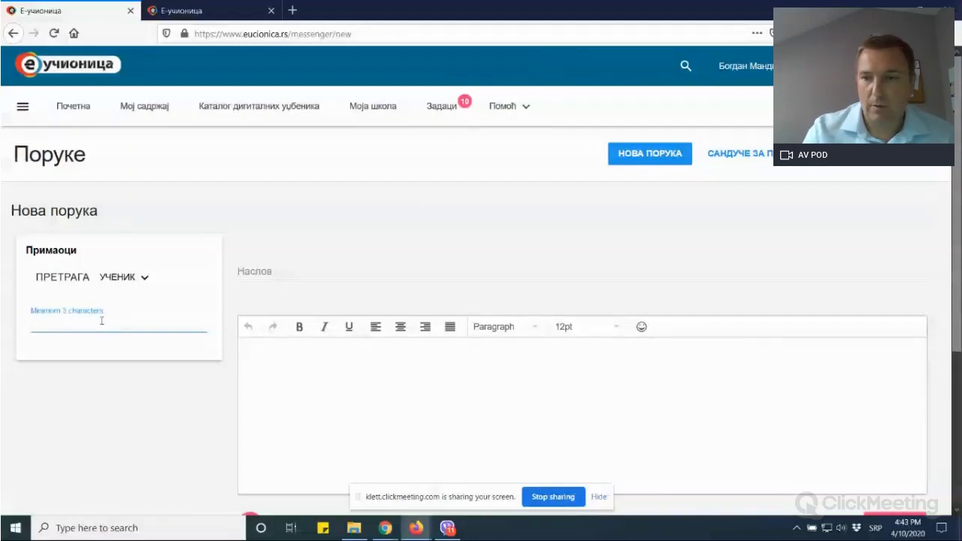
{"action": "key", "text": "alt+shift"}
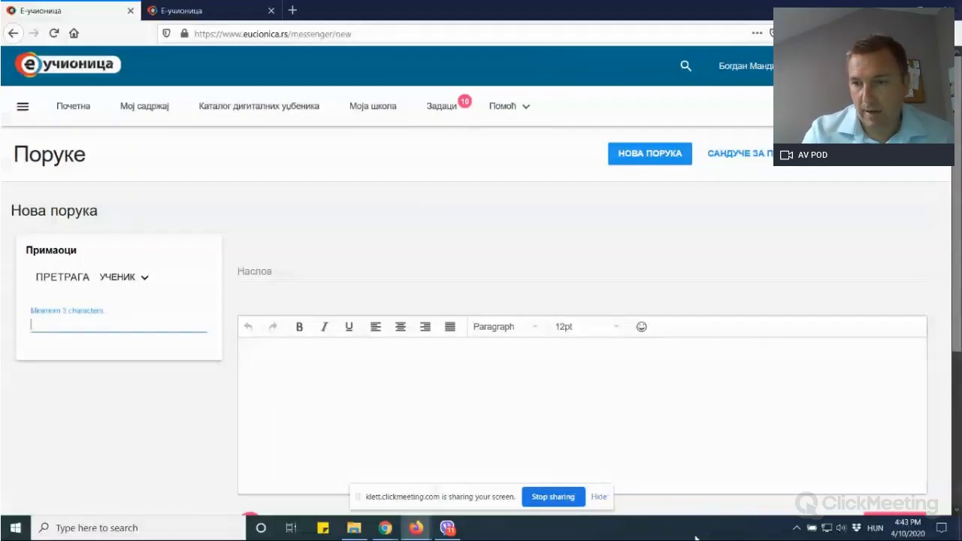
{"action": "left_click", "coordinate": [875, 528]}
{"action": "left_click", "coordinate": [835, 455]}
{"action": "type", "text": "мар"}
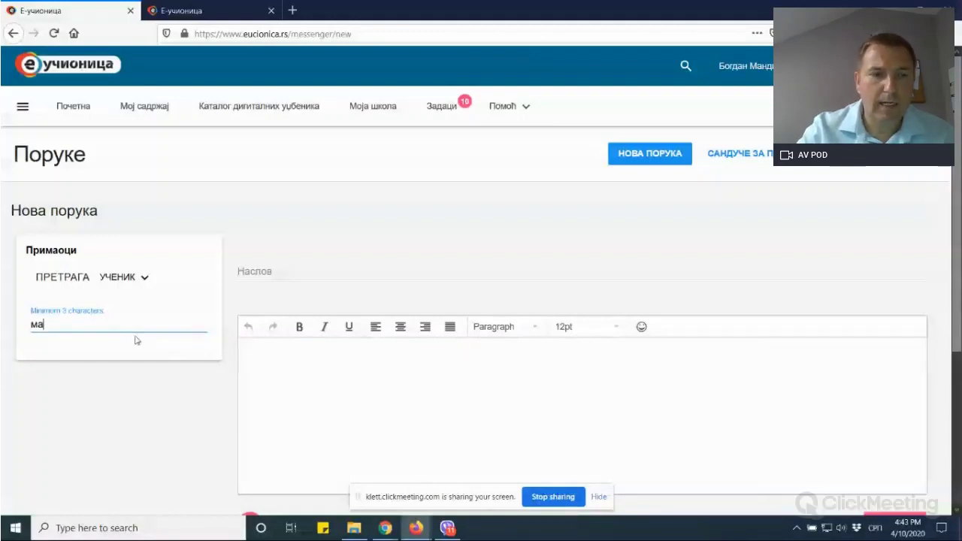
{"action": "left_click", "coordinate": [132, 346]}
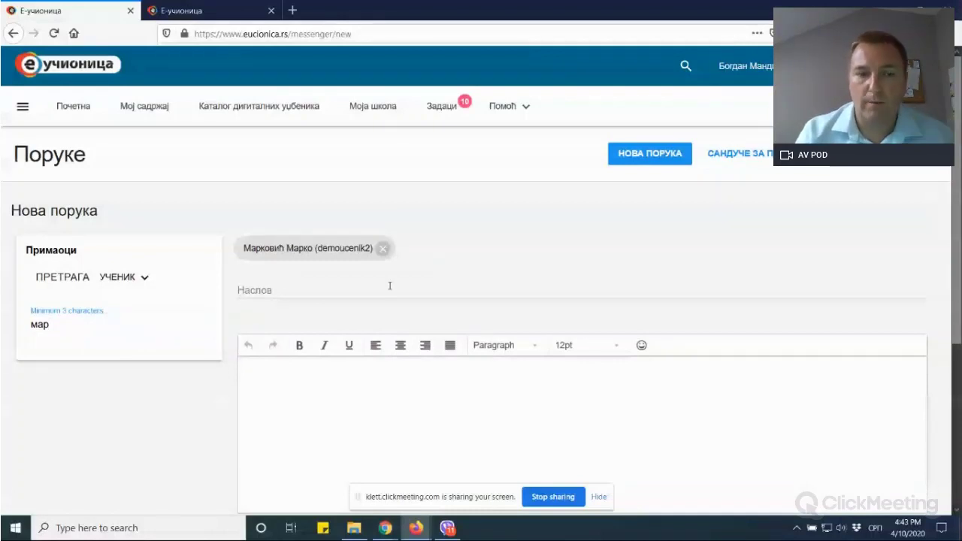
- Give the message subject 'Домаћи' and body 'Додатна упутства', and send it
{"action": "left_click", "coordinate": [363, 284]}
{"action": "type", "text": "Домаћи"}
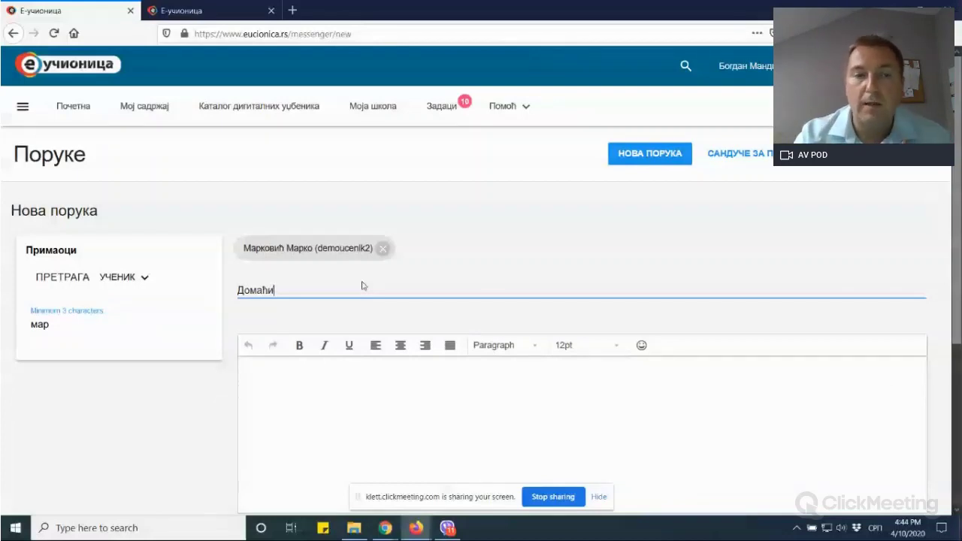
{"action": "left_click", "coordinate": [392, 377]}
{"action": "type", "text": "Д"}
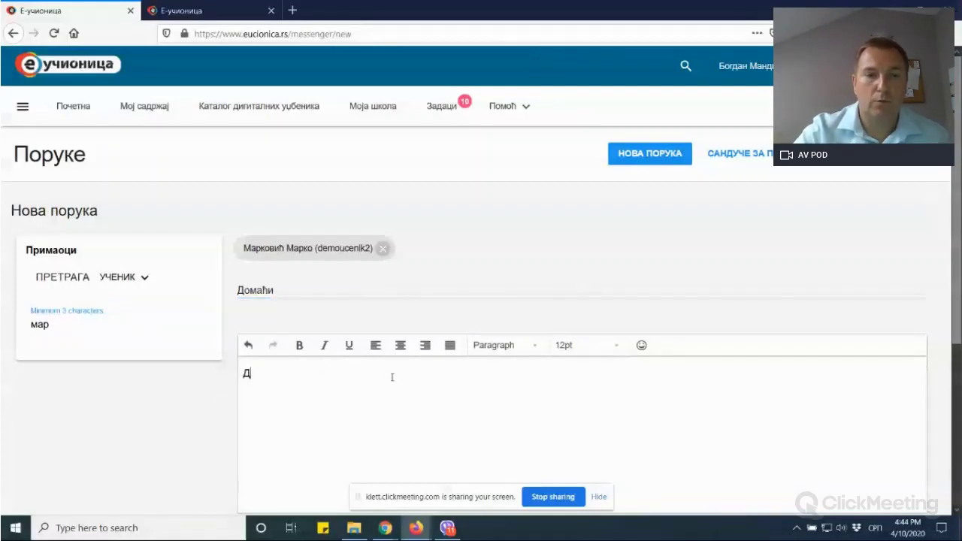
{"action": "type", "text": "одатна у"}
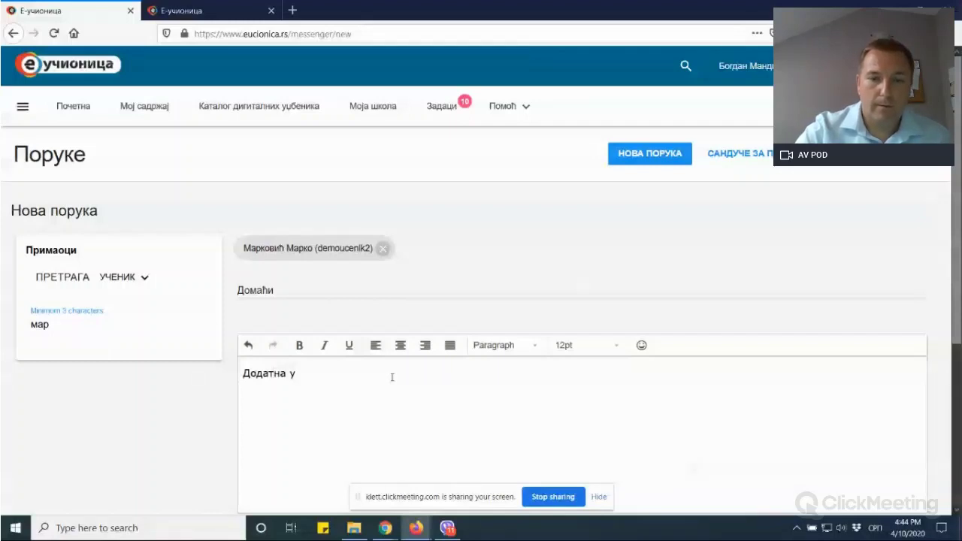
{"action": "type", "text": "путства"}
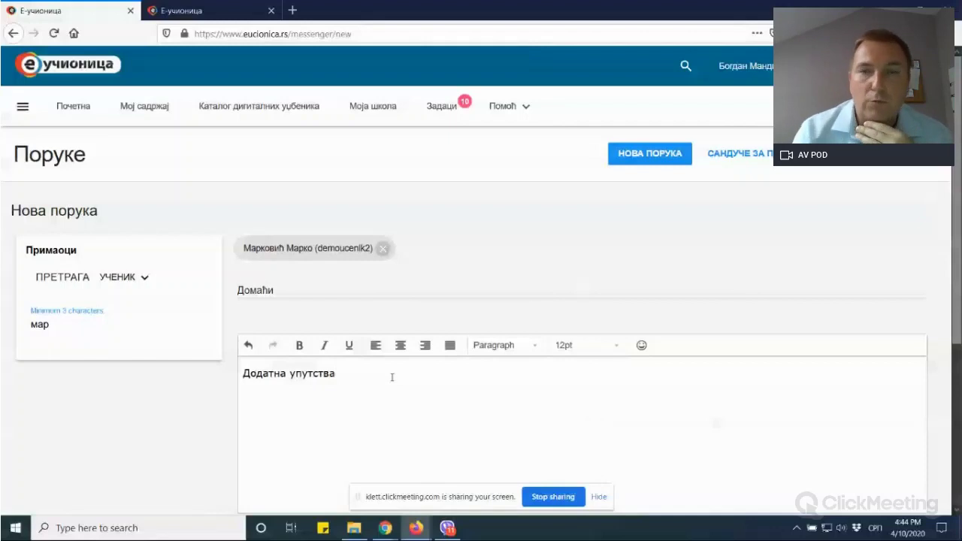
{"action": "scroll", "coordinate": [526, 310], "scroll_direction": "down", "scroll_amount": 2}
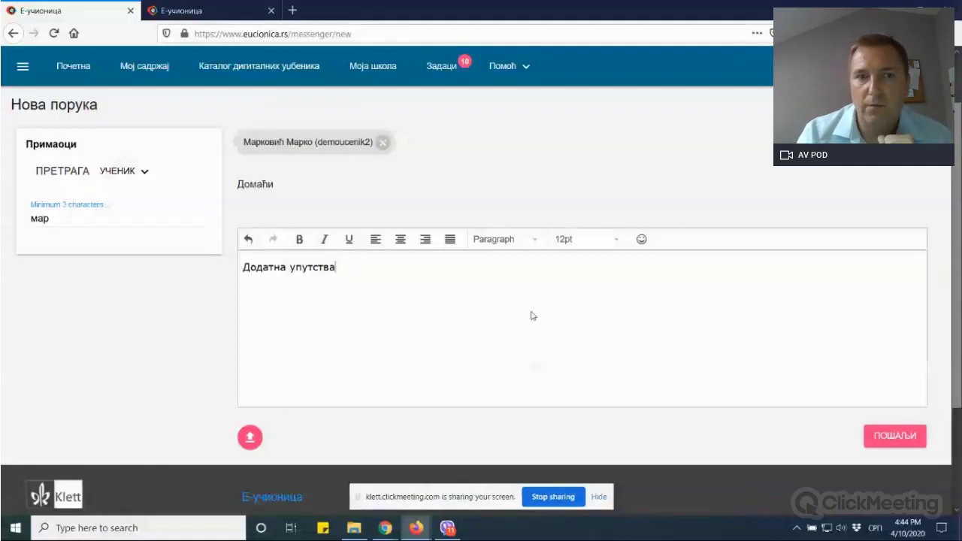
{"action": "left_click", "coordinate": [893, 437]}
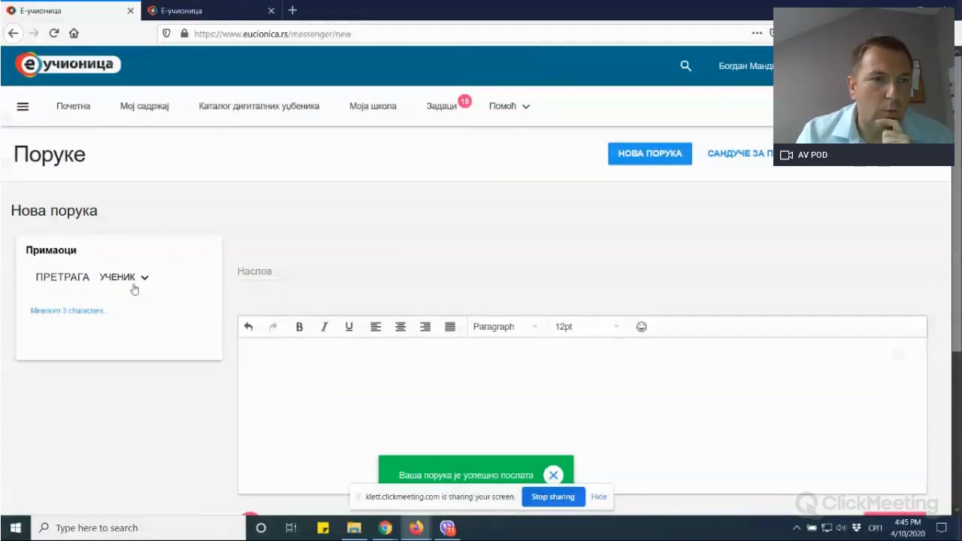
{"action": "left_click", "coordinate": [79, 327]}
- Search for a second student by name and add them as recipient
{"action": "type", "text": "ан"}
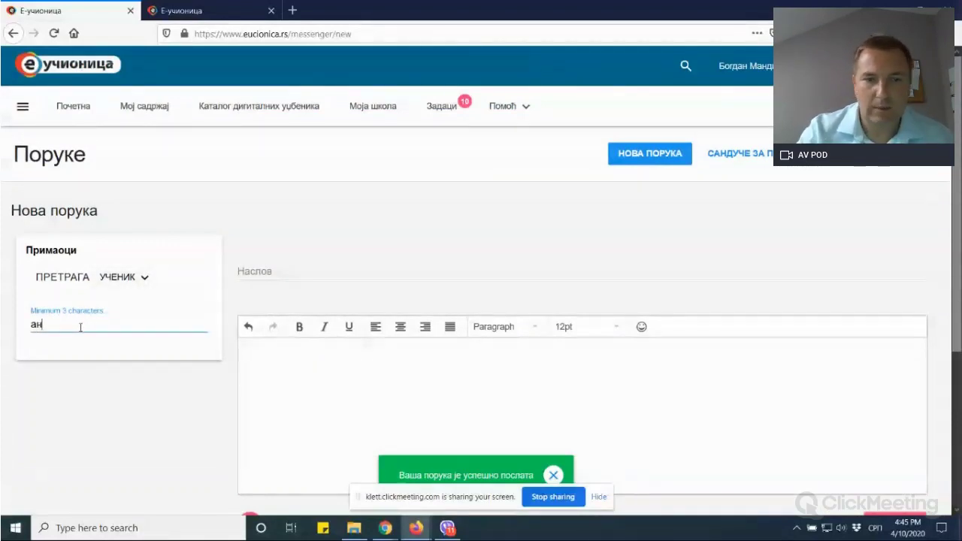
{"action": "type", "text": "ж"}
{"action": "key", "text": "BackSpace"}
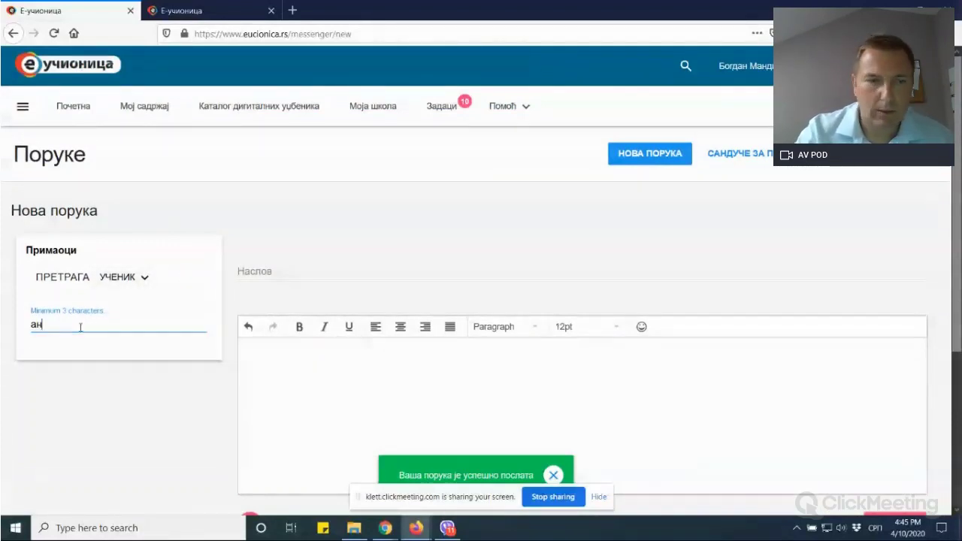
{"action": "type", "text": "ђ"}
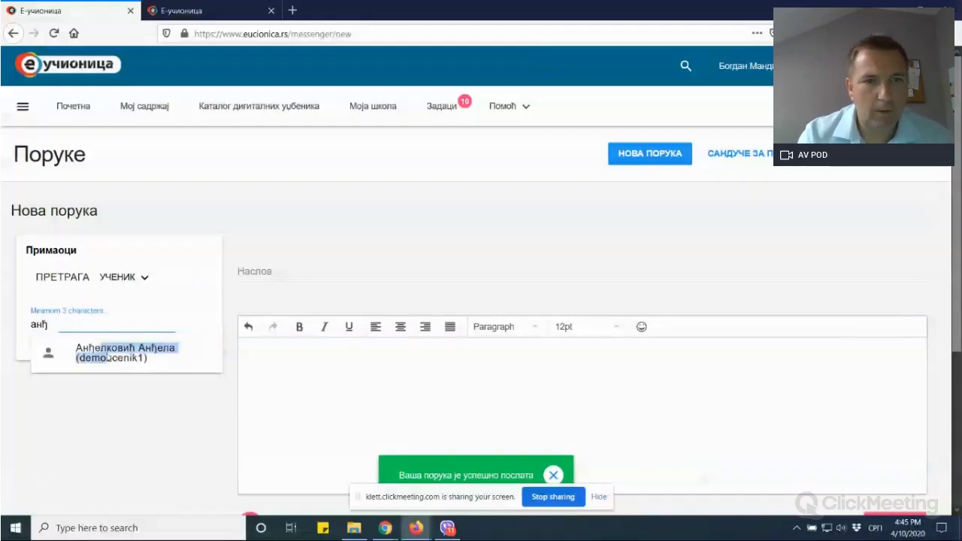
{"action": "left_click", "coordinate": [125, 353]}
- Send the message with subject 'Порука' and the webinar code as its body
{"action": "left_click", "coordinate": [308, 290]}
{"action": "type", "text": "Порука"}
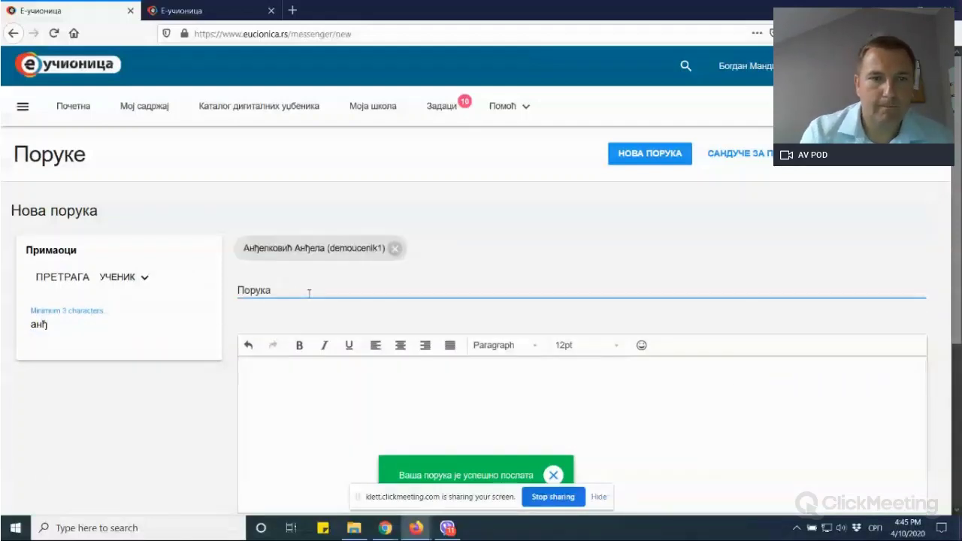
{"action": "left_click_drag", "start_coordinate": [309, 292], "coordinate": [160, 311]}
{"action": "left_click", "coordinate": [327, 394]}
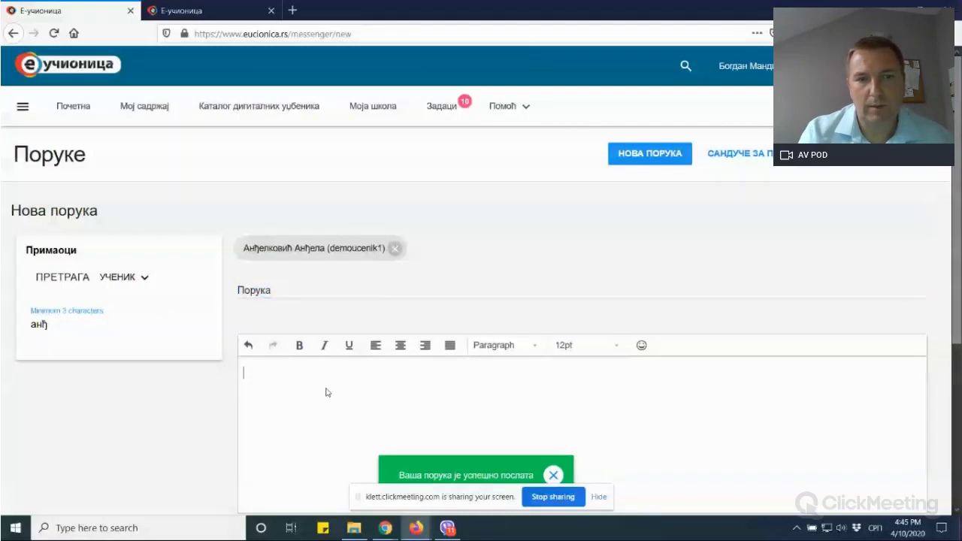
{"action": "type", "text": "Webinar12345"}
{"action": "scroll", "coordinate": [602, 361], "scroll_direction": "down", "scroll_amount": 5}
{"action": "left_click", "coordinate": [887, 299]}
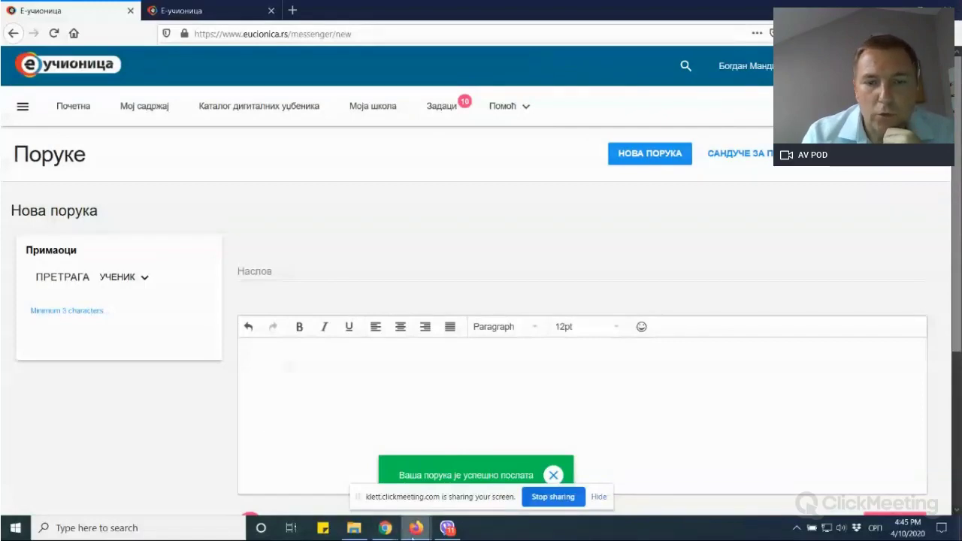
{"action": "mouse_move", "coordinate": [416, 532]}
{"action": "left_click", "coordinate": [478, 477]}
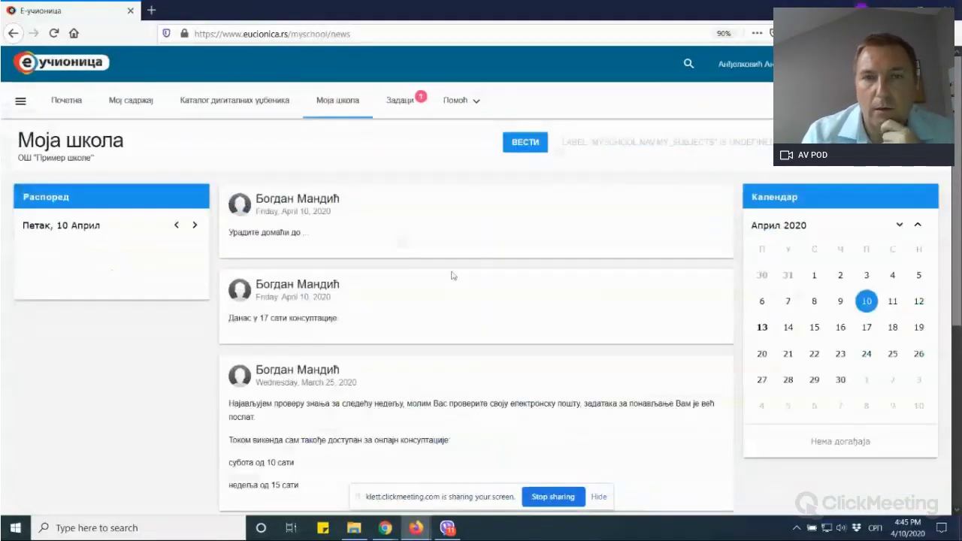
{"action": "left_click", "coordinate": [20, 101]}
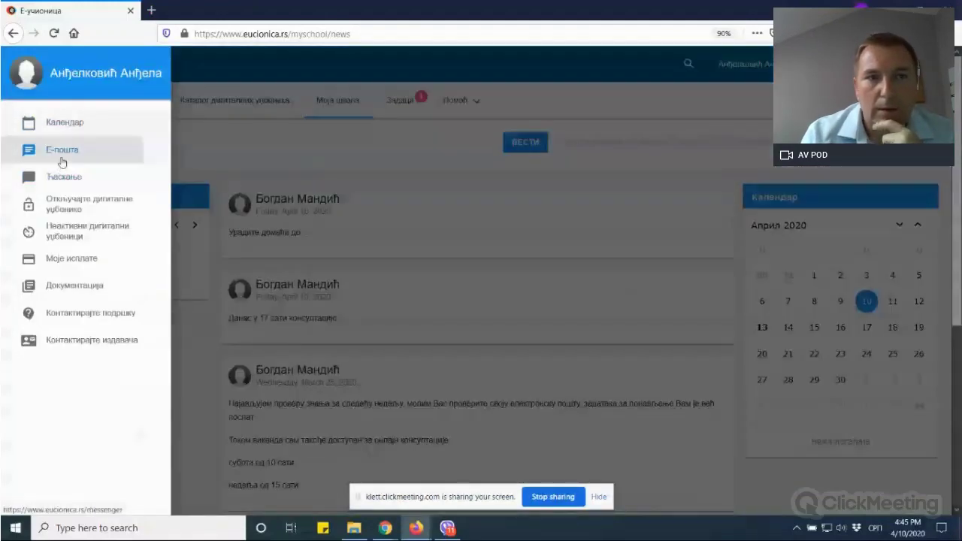
{"action": "left_click", "coordinate": [60, 154]}
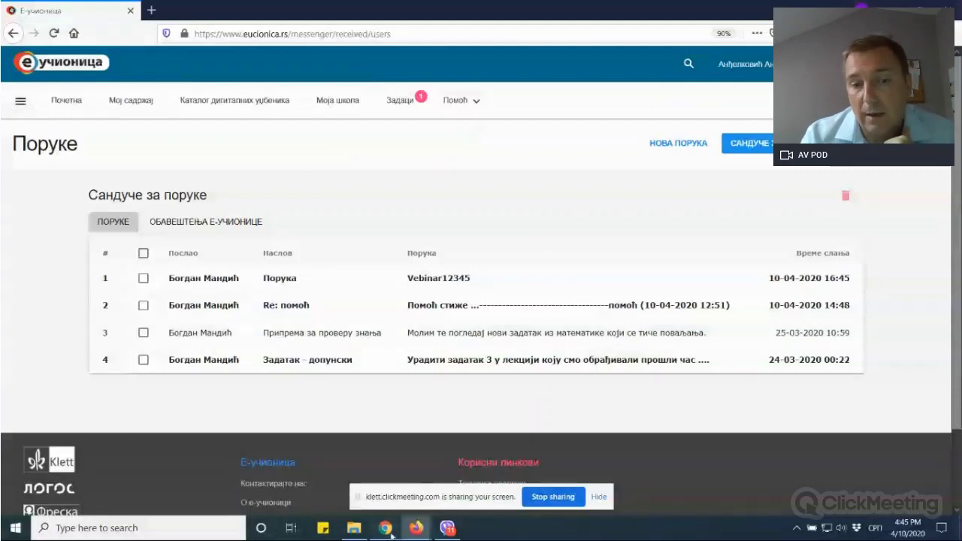
{"action": "mouse_move", "coordinate": [415, 526]}
{"action": "left_click", "coordinate": [386, 506]}
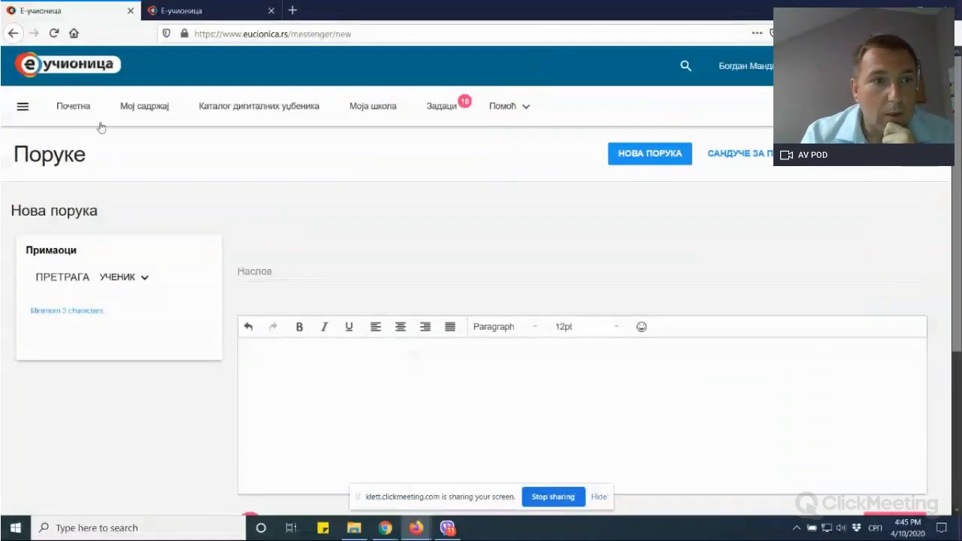
- Publish a Моја школа news post announcing consultations today at 17:00
{"action": "left_click", "coordinate": [381, 124]}
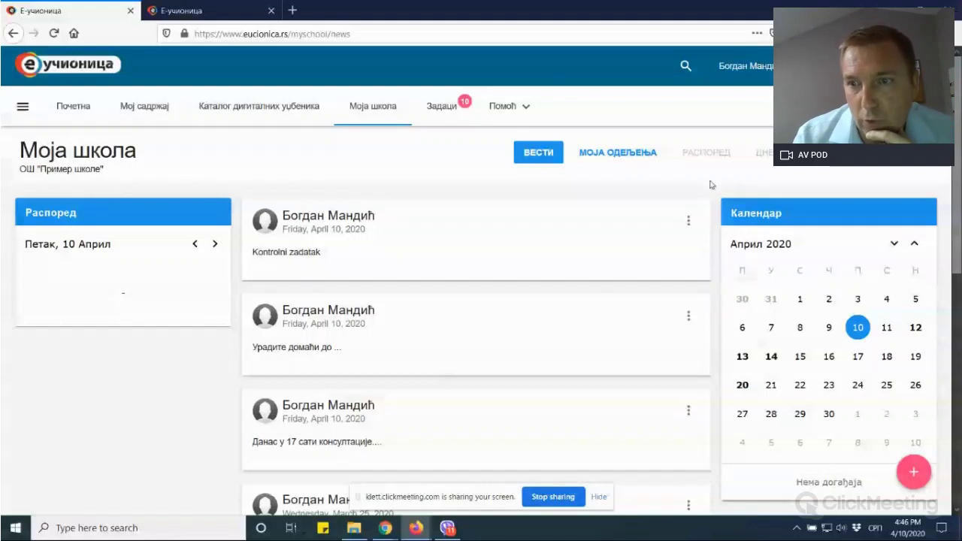
{"action": "left_click", "coordinate": [918, 475]}
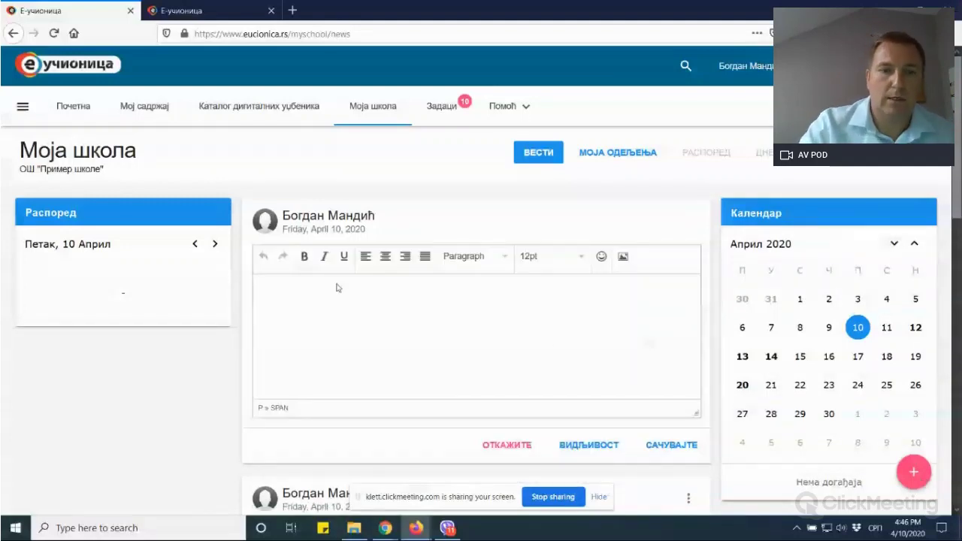
{"action": "type", "text": "Консу"}
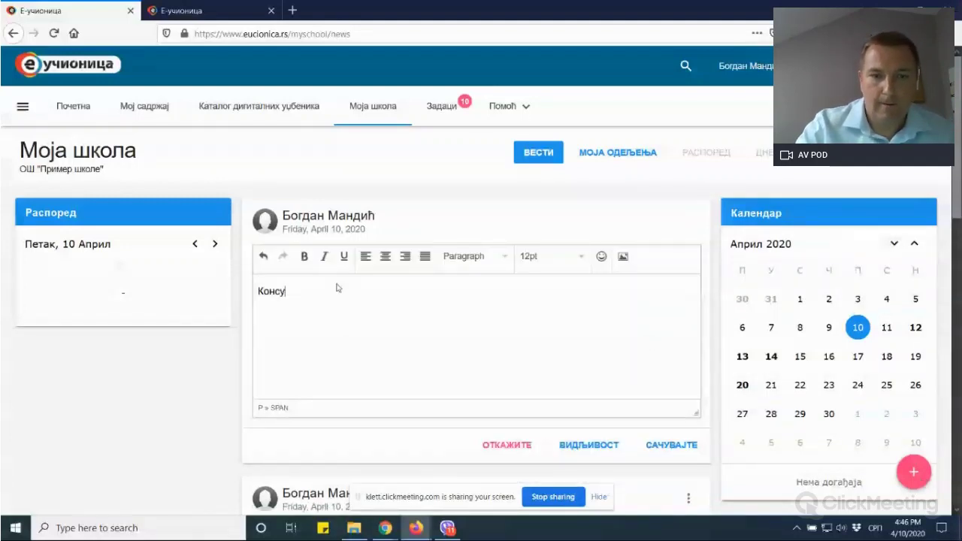
{"action": "type", "text": "лтавц"}
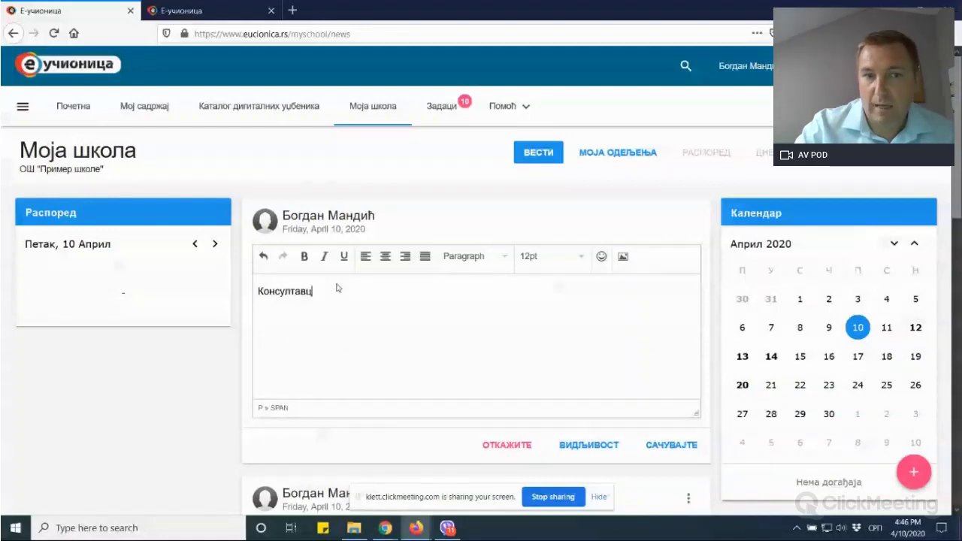
{"action": "key", "text": "BackSpace"}
{"action": "key", "text": "BackSpace"}
{"action": "type", "text": "ција,"}
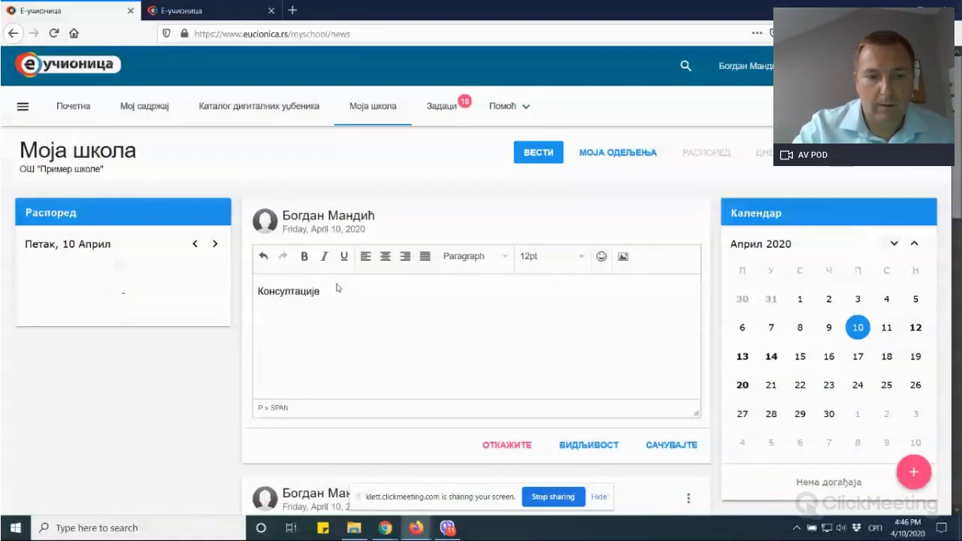
{"action": "type", "text": "данас у 17"}
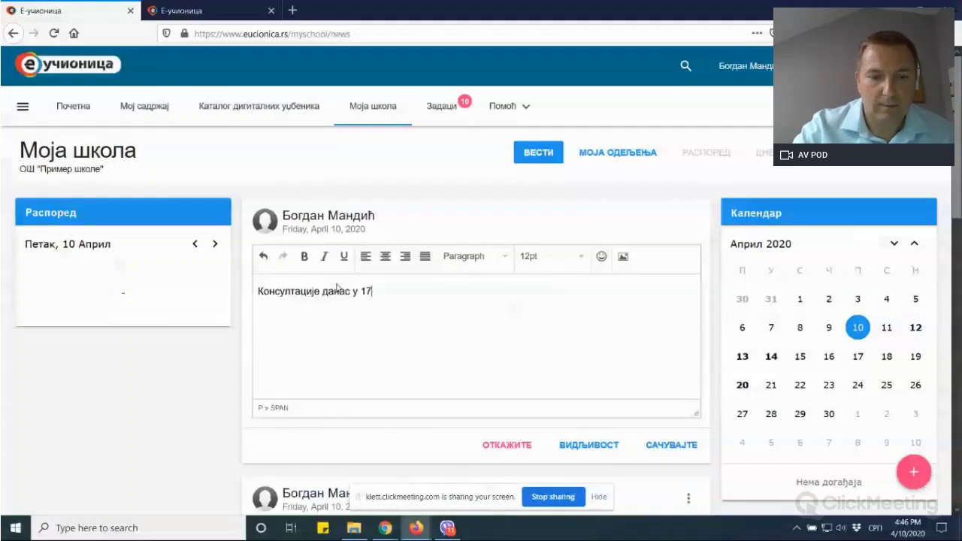
{"action": "type", "text": " сати"}
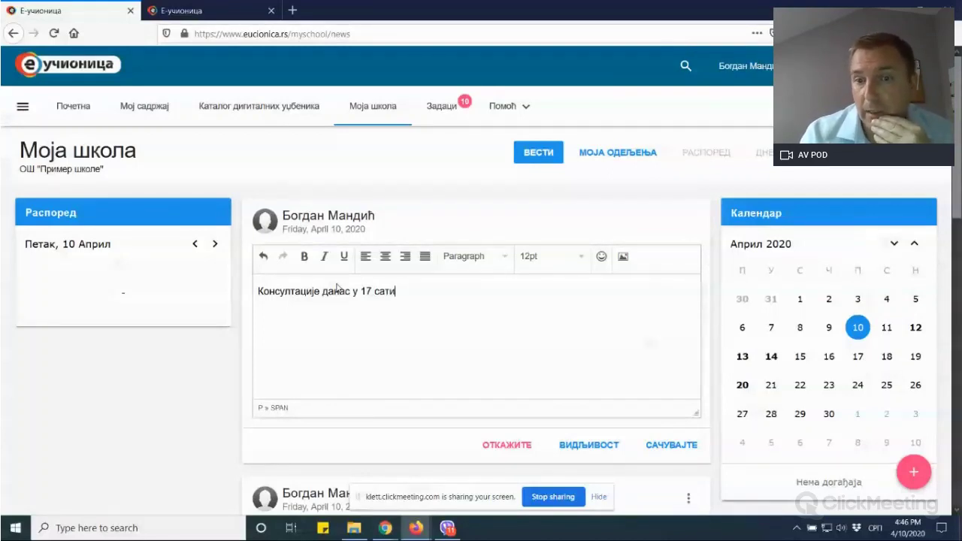
{"action": "left_click", "coordinate": [672, 448]}
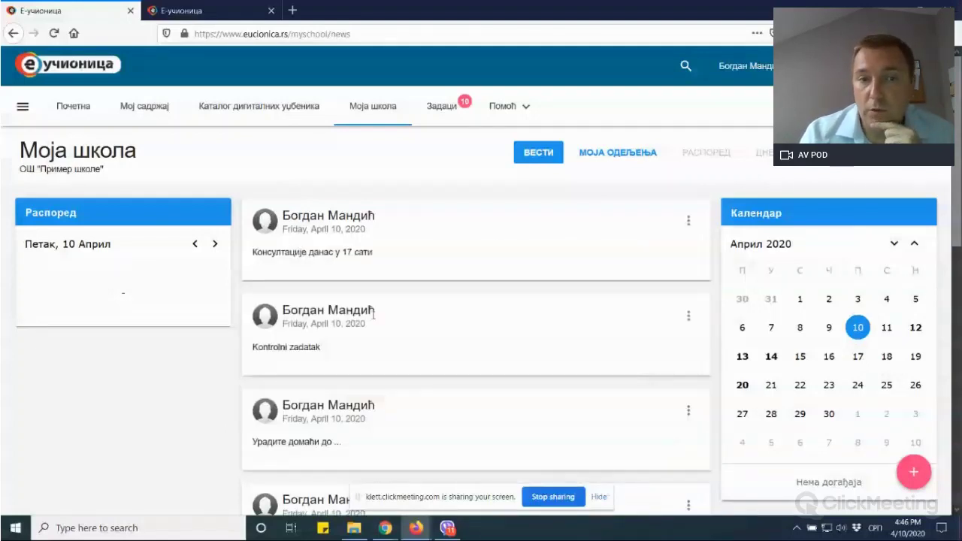
{"action": "left_click_drag", "start_coordinate": [369, 230], "coordinate": [283, 215]}
{"action": "left_click", "coordinate": [256, 255]}
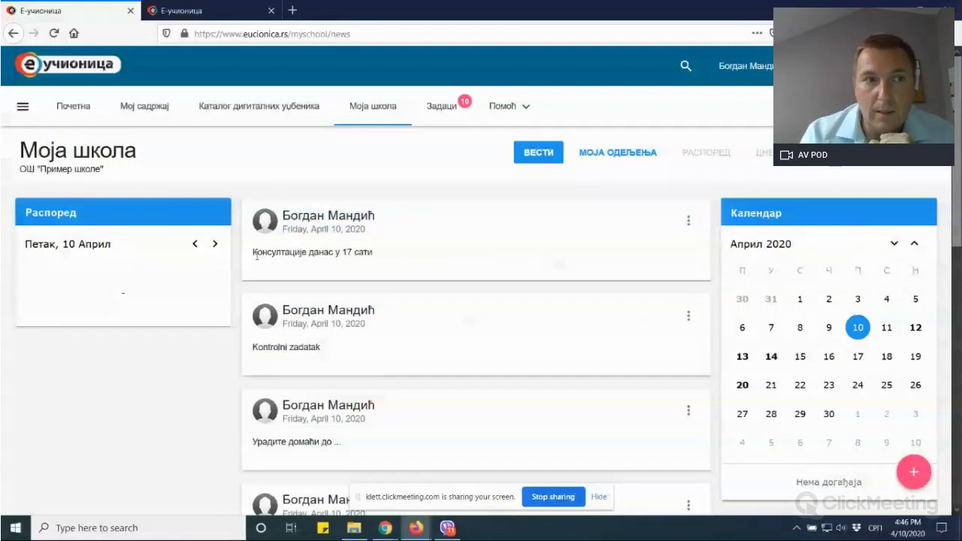
- Open Ћаскање and select a student found by name search as chat recipient
{"action": "left_click", "coordinate": [23, 107]}
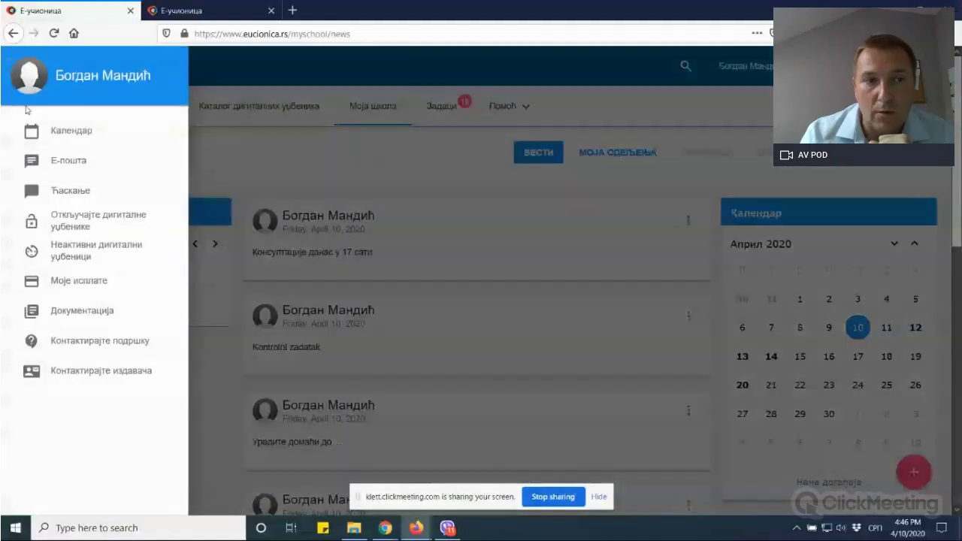
{"action": "left_click", "coordinate": [78, 196]}
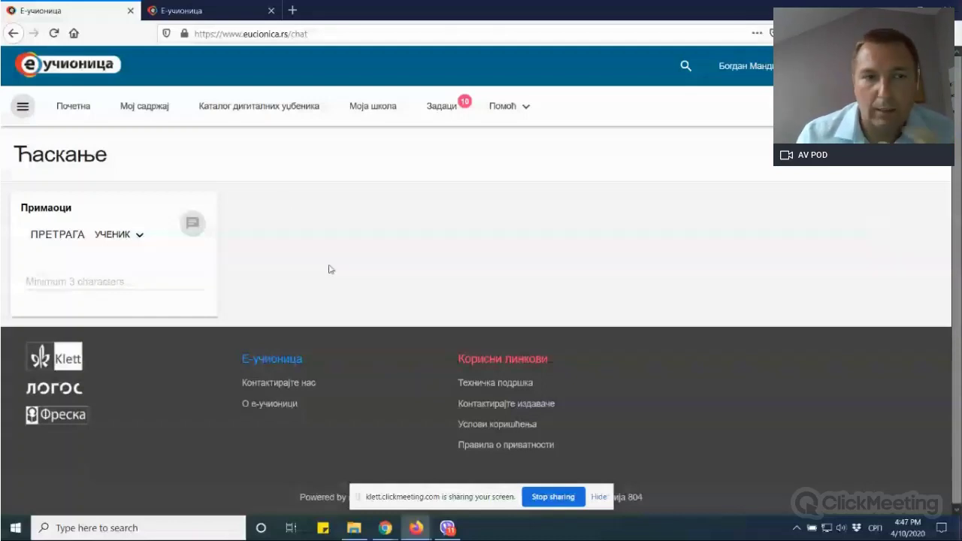
{"action": "left_click", "coordinate": [141, 235]}
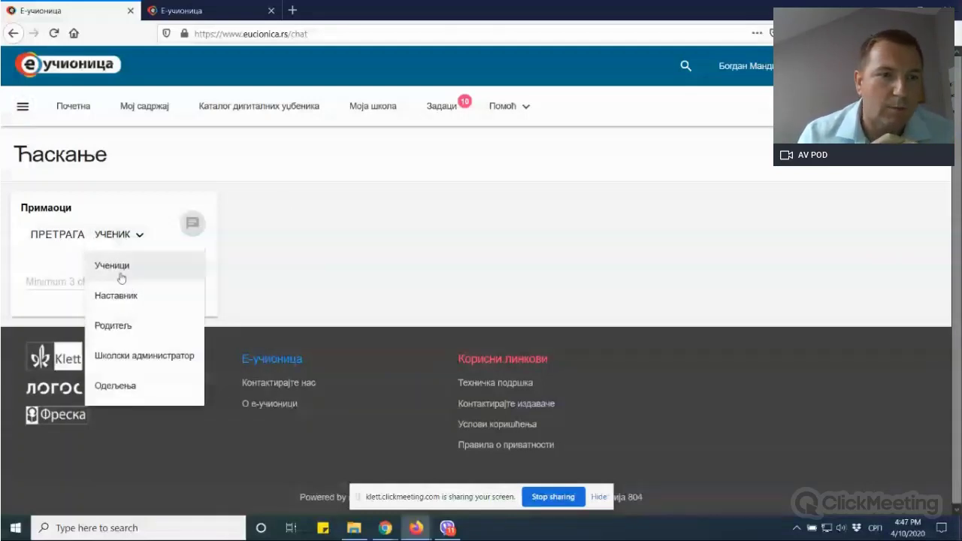
{"action": "left_click", "coordinate": [56, 286]}
{"action": "left_click", "coordinate": [357, 269]}
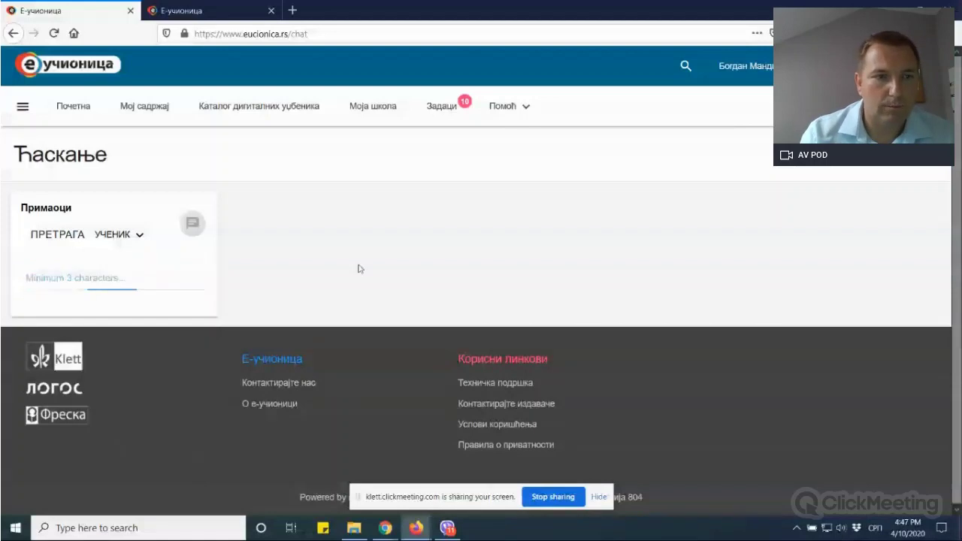
{"action": "left_click", "coordinate": [58, 284]}
{"action": "type", "text": "анђ"}
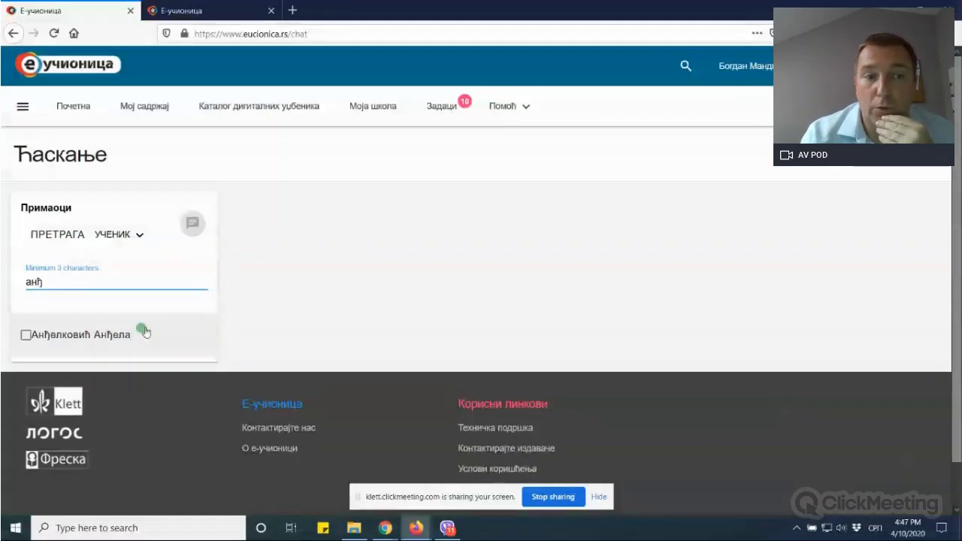
{"action": "left_click", "coordinate": [33, 339]}
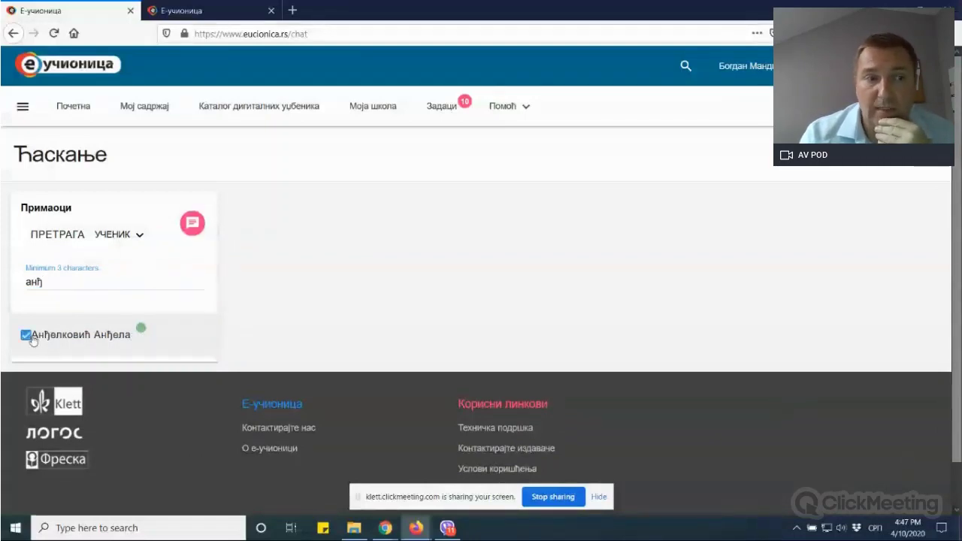
- Start the chat with that student and send the message 'Консултације'
{"action": "left_click", "coordinate": [193, 225]}
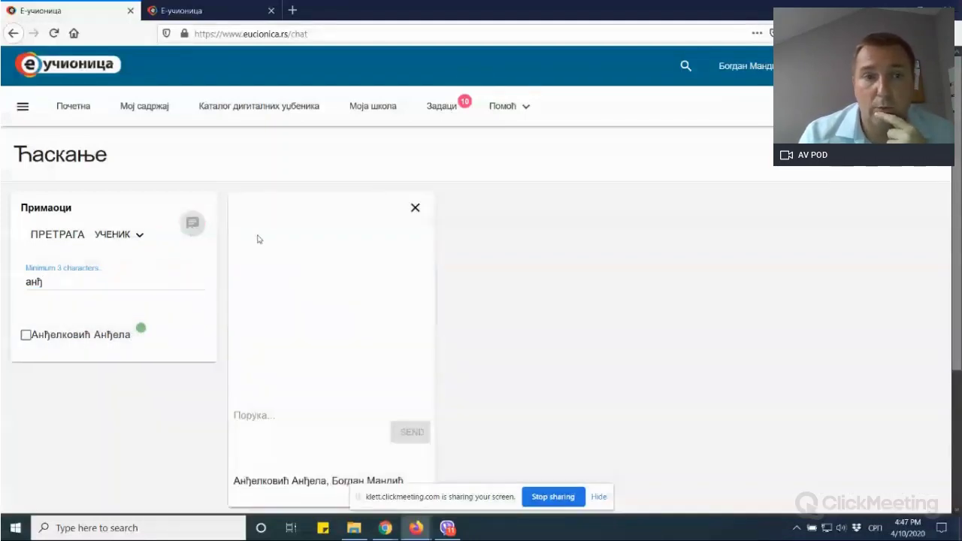
{"action": "left_click", "coordinate": [267, 405]}
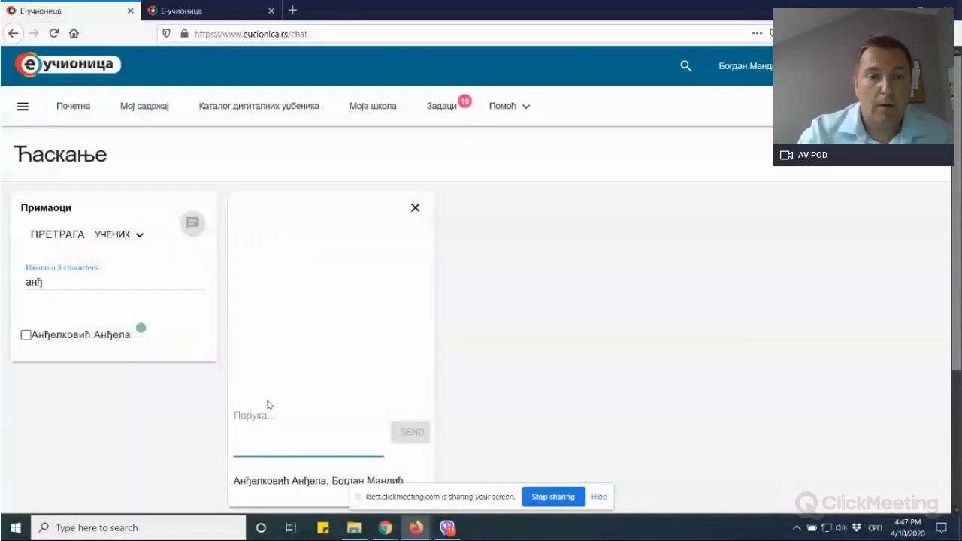
{"action": "type", "text": "Ко"}
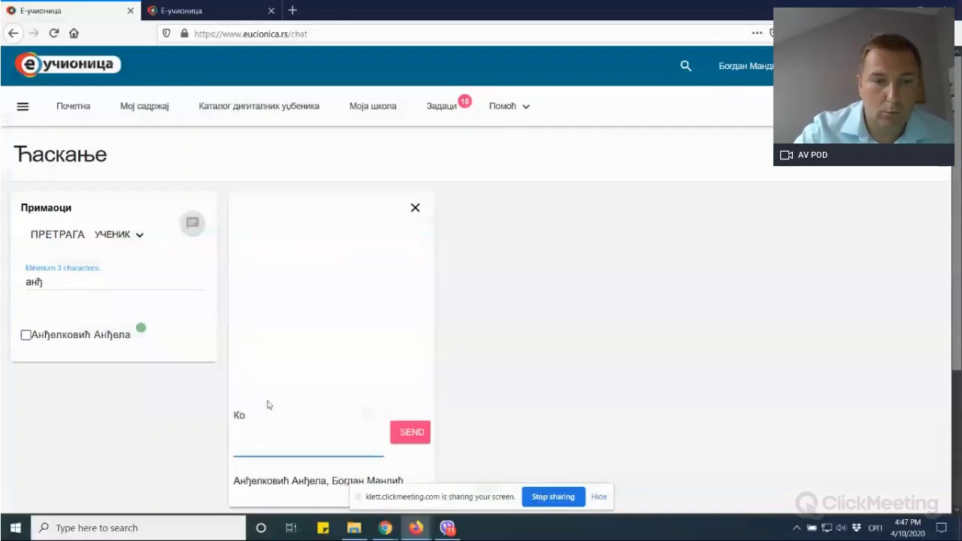
{"action": "type", "text": "нсултације"}
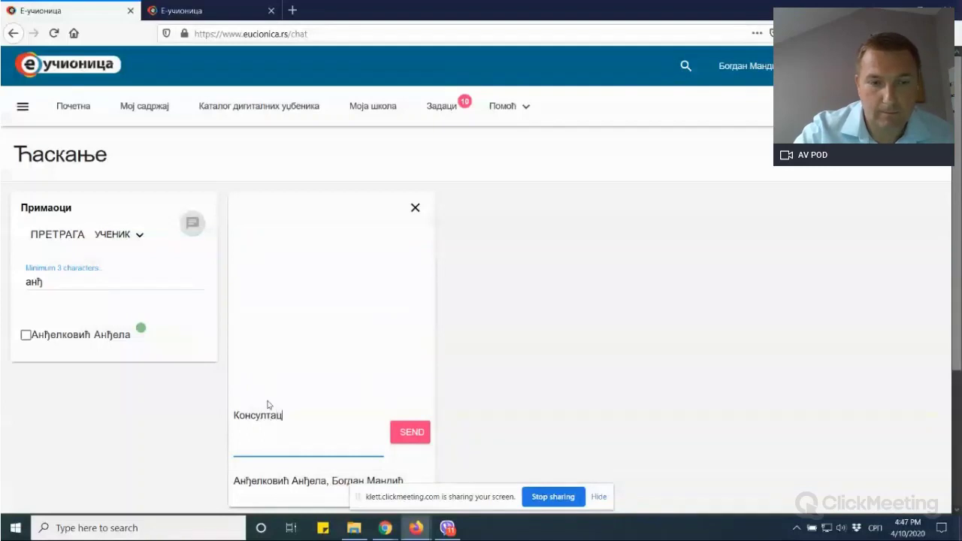
{"action": "left_click", "coordinate": [414, 433]}
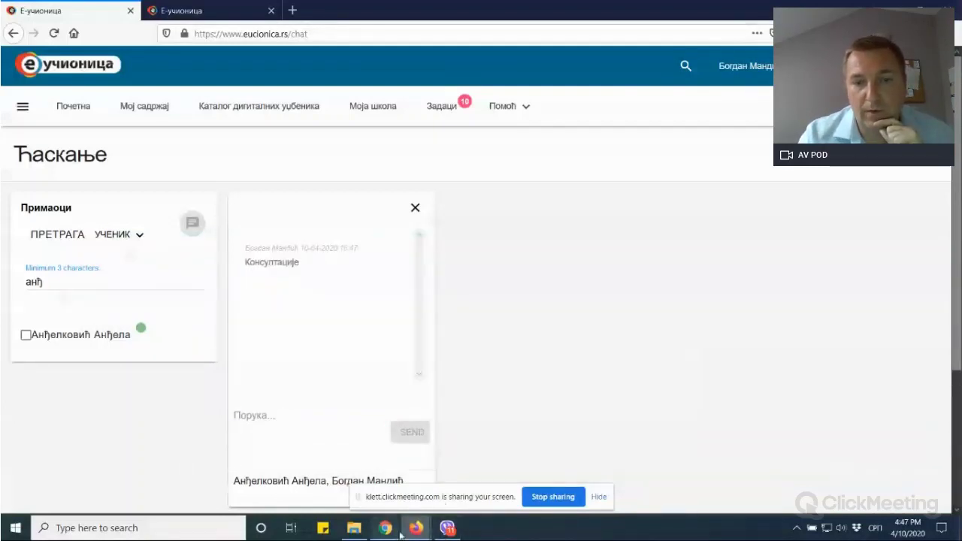
- In the student's Firefox window, go to the Ћаскање chat page from the side menu
{"action": "mouse_move", "coordinate": [406, 530]}
{"action": "left_click", "coordinate": [474, 480]}
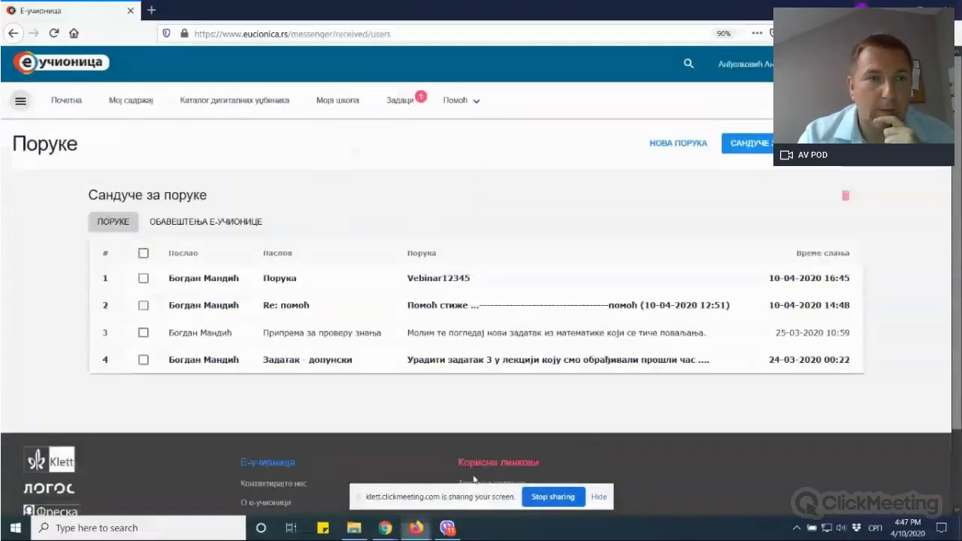
{"action": "left_click", "coordinate": [21, 100]}
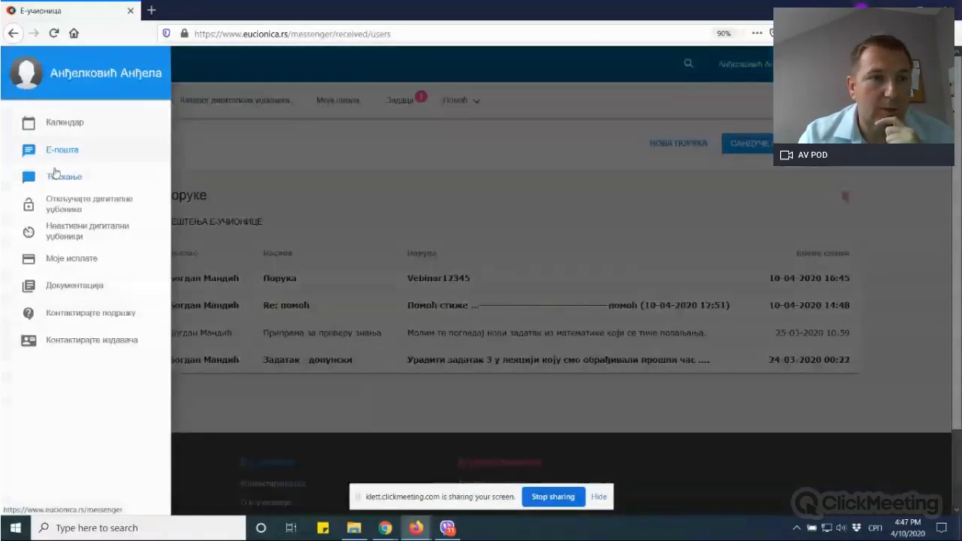
{"action": "left_click", "coordinate": [58, 179]}
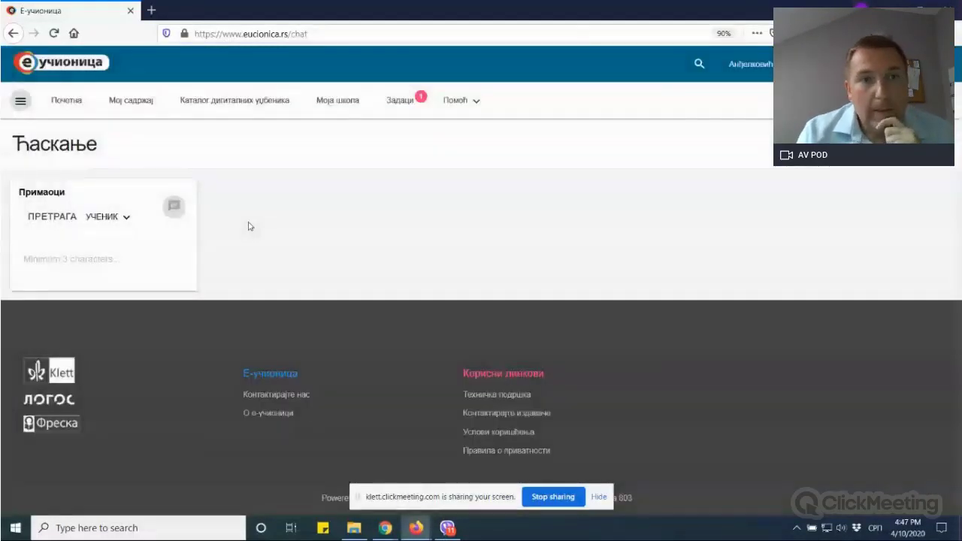
{"action": "left_click", "coordinate": [28, 100]}
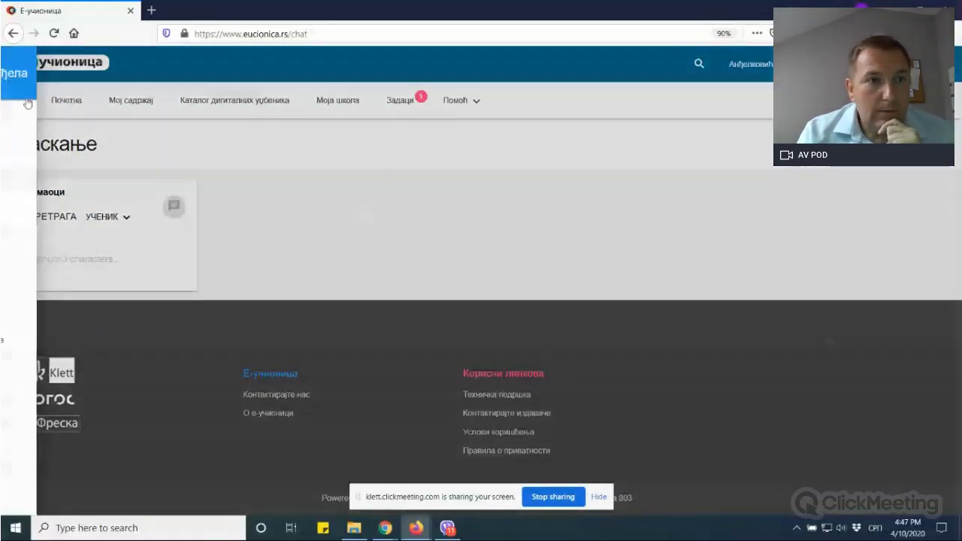
{"action": "left_click", "coordinate": [43, 181]}
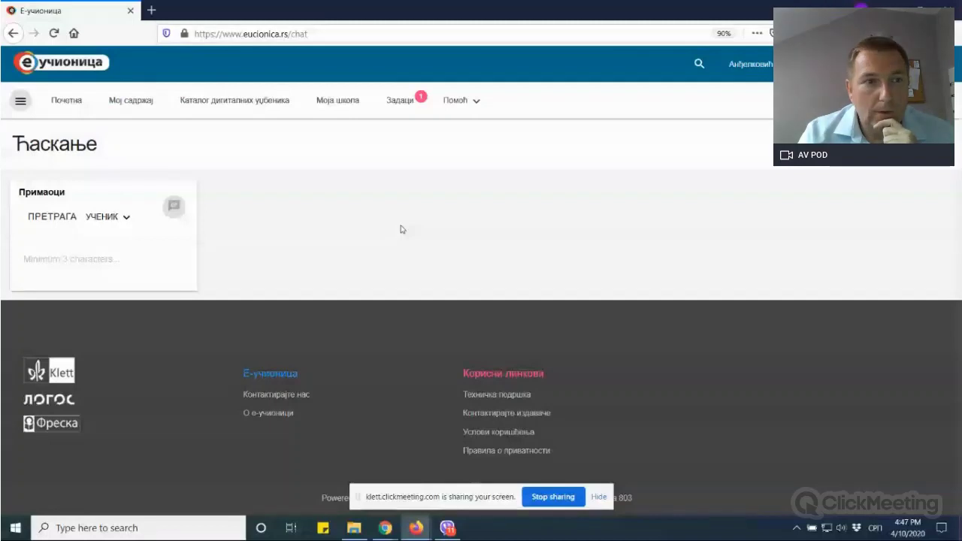
- Search for the teacher by name, select them, and start an empty chat
{"action": "left_click", "coordinate": [112, 259]}
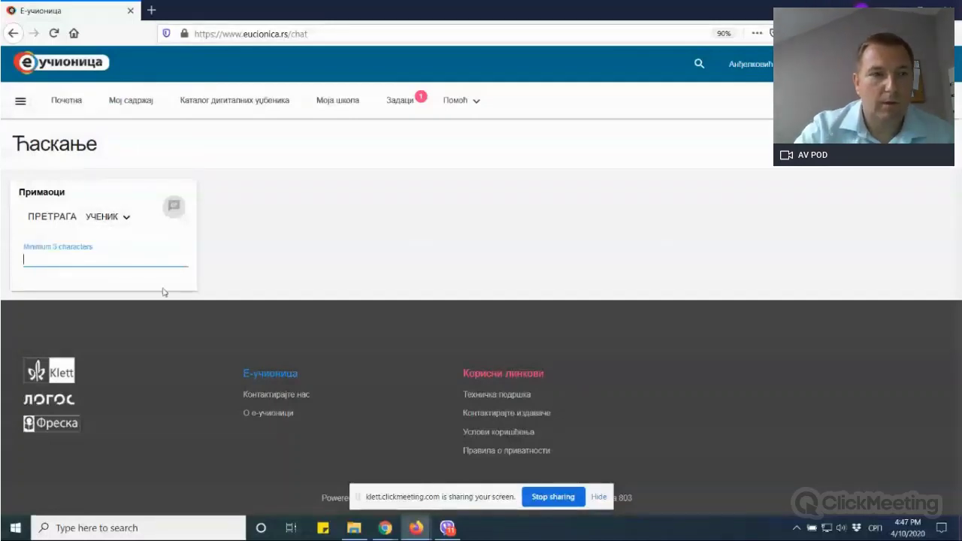
{"action": "type", "text": "богда"}
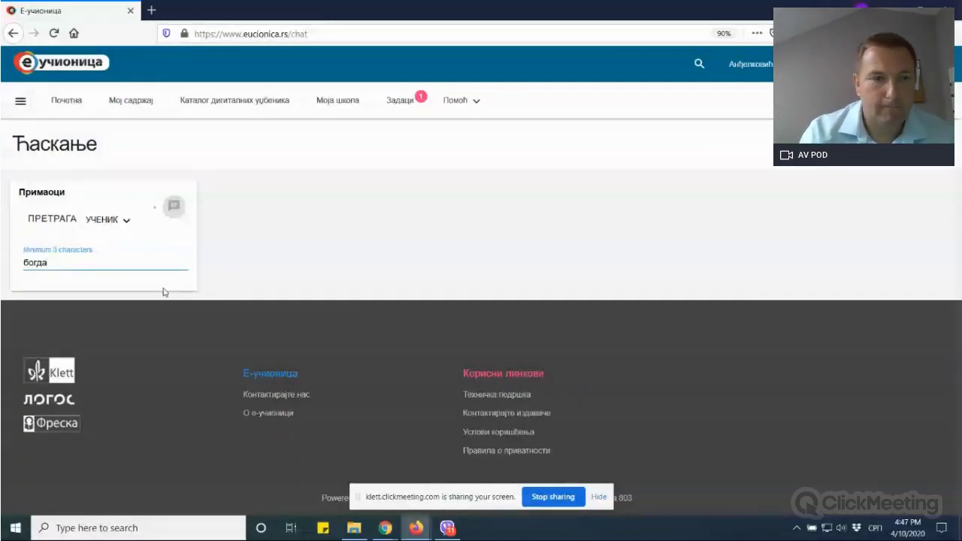
{"action": "left_click", "coordinate": [62, 312]}
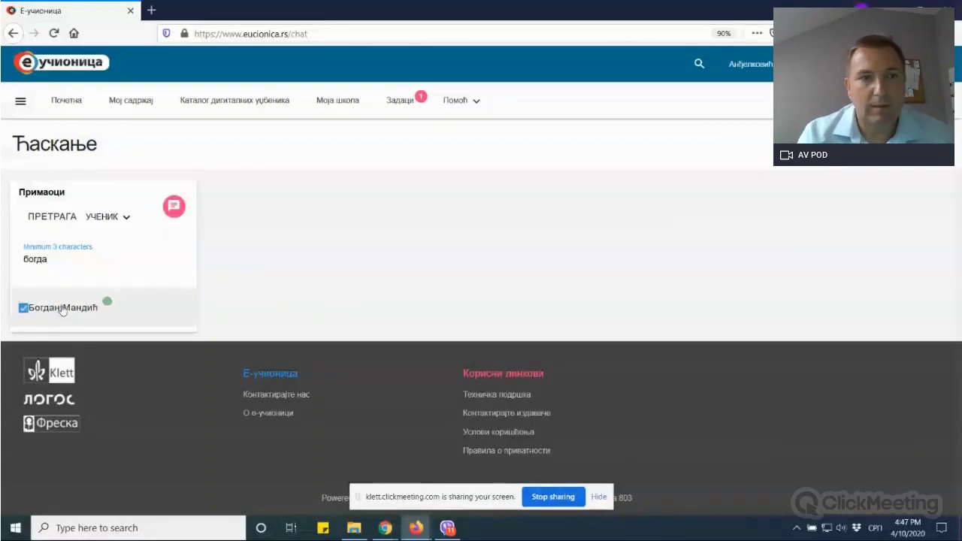
{"action": "left_click_drag", "start_coordinate": [17, 188], "coordinate": [162, 207]}
{"action": "left_click", "coordinate": [171, 207]}
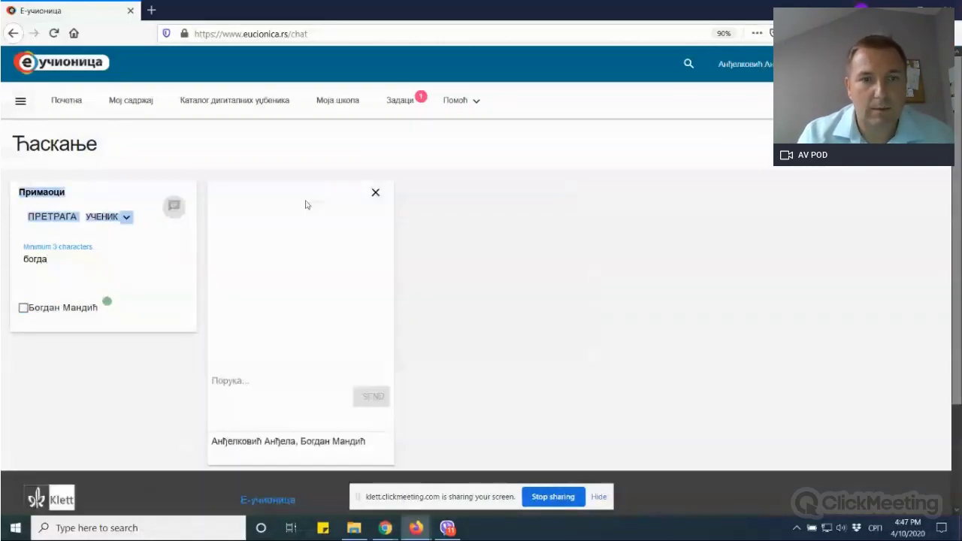
{"action": "left_click", "coordinate": [267, 392]}
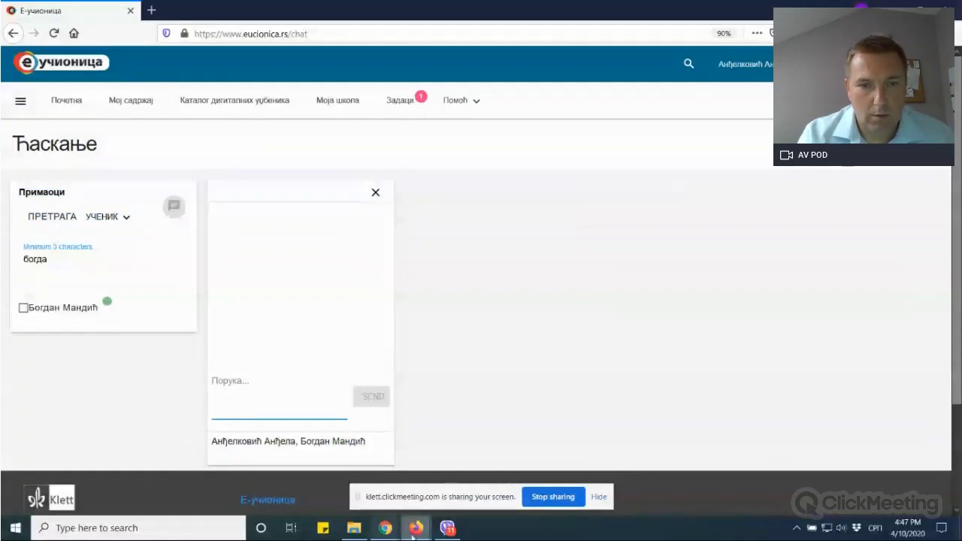
- Send the message 'здраво' from the teacher's chat, then return to the student's window
{"action": "mouse_move", "coordinate": [423, 519]}
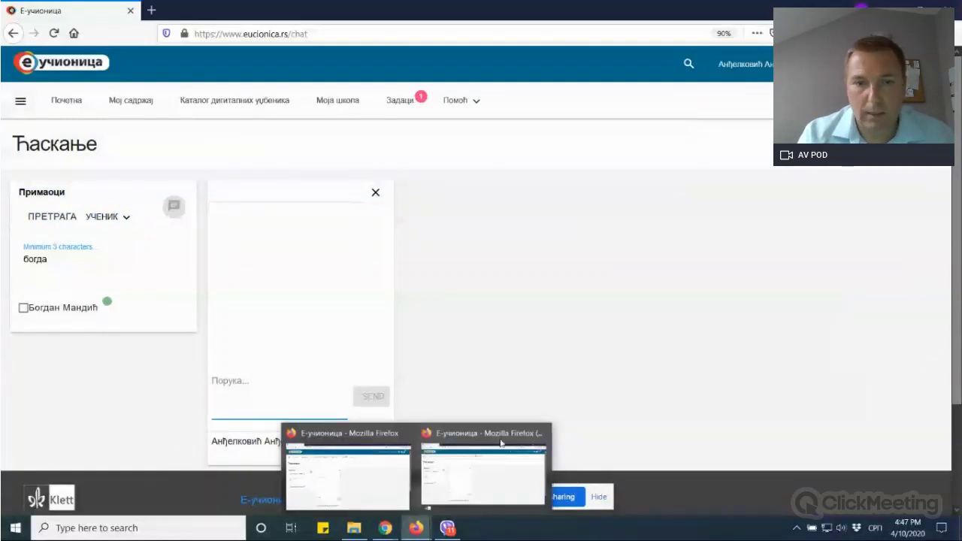
{"action": "left_click", "coordinate": [483, 470]}
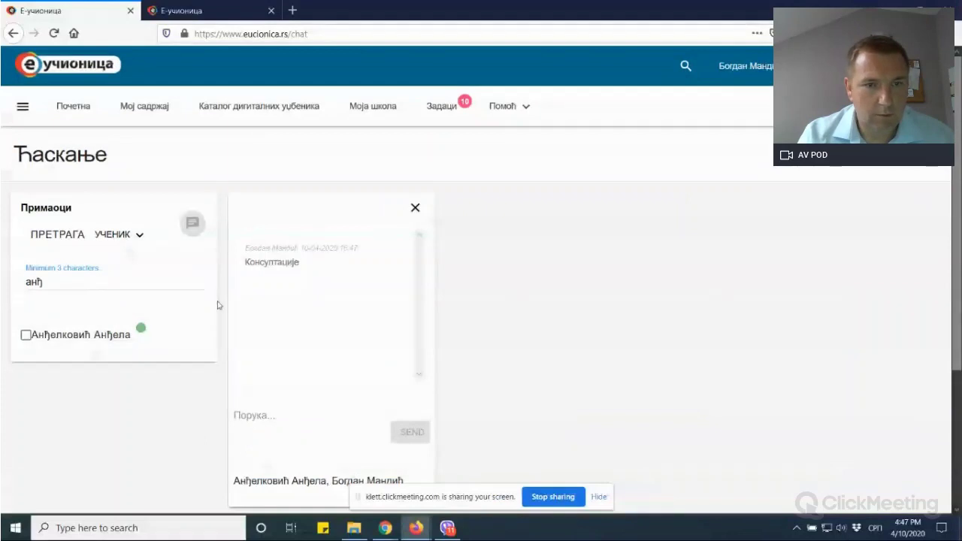
{"action": "left_click", "coordinate": [292, 417]}
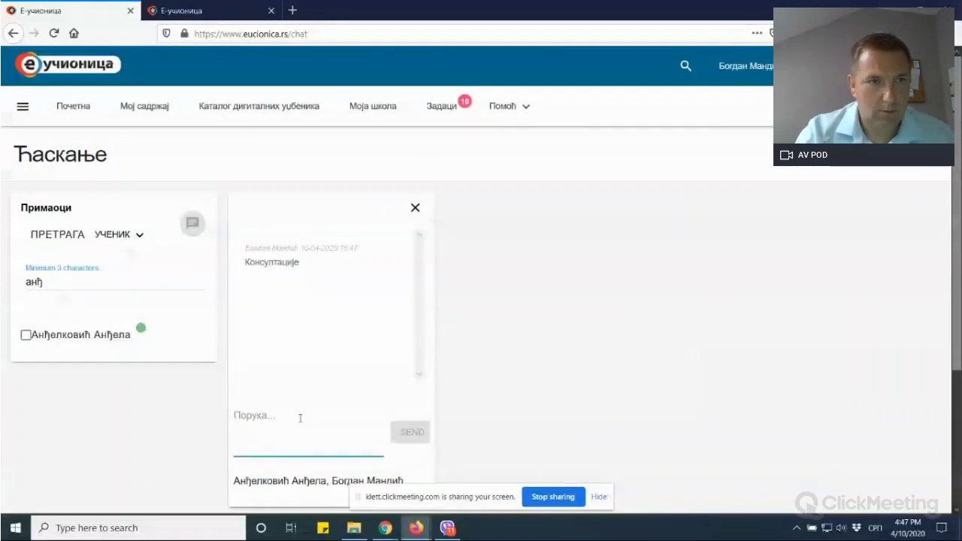
{"action": "type", "text": "з"}
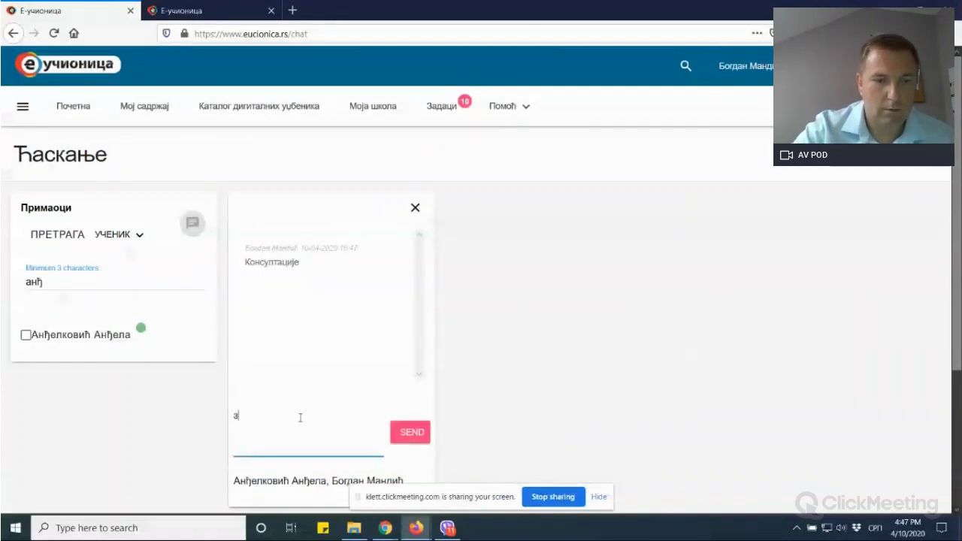
{"action": "type", "text": "драво"}
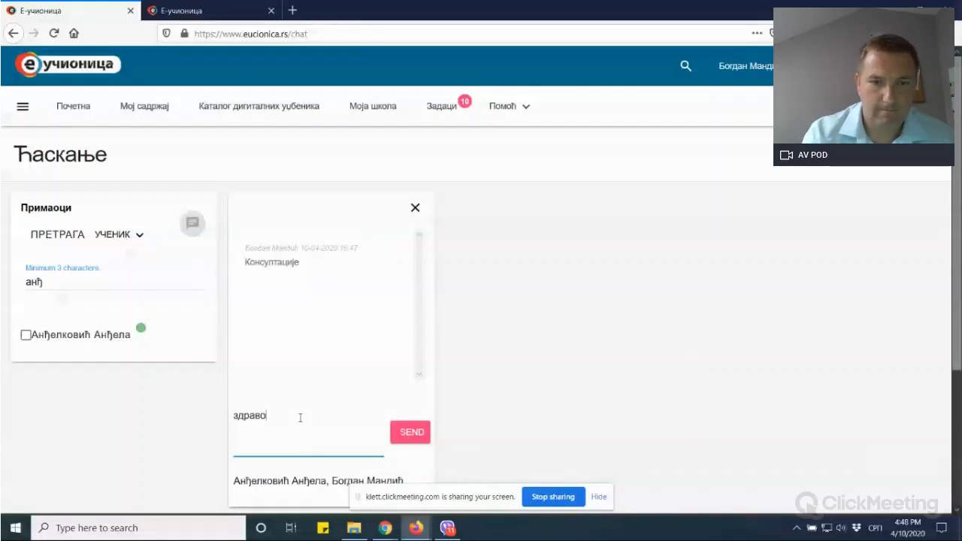
{"action": "left_click", "coordinate": [419, 436]}
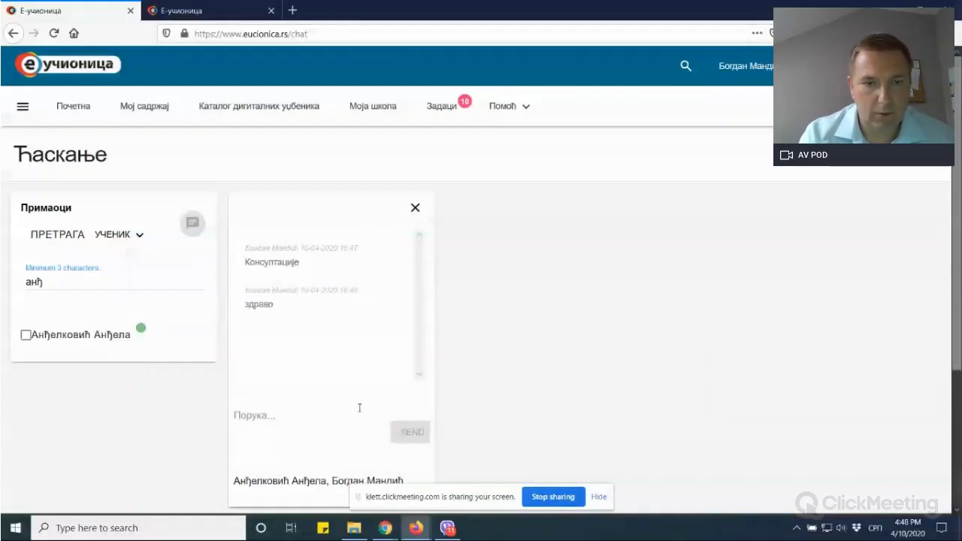
{"action": "mouse_move", "coordinate": [416, 526]}
{"action": "left_click", "coordinate": [449, 485]}
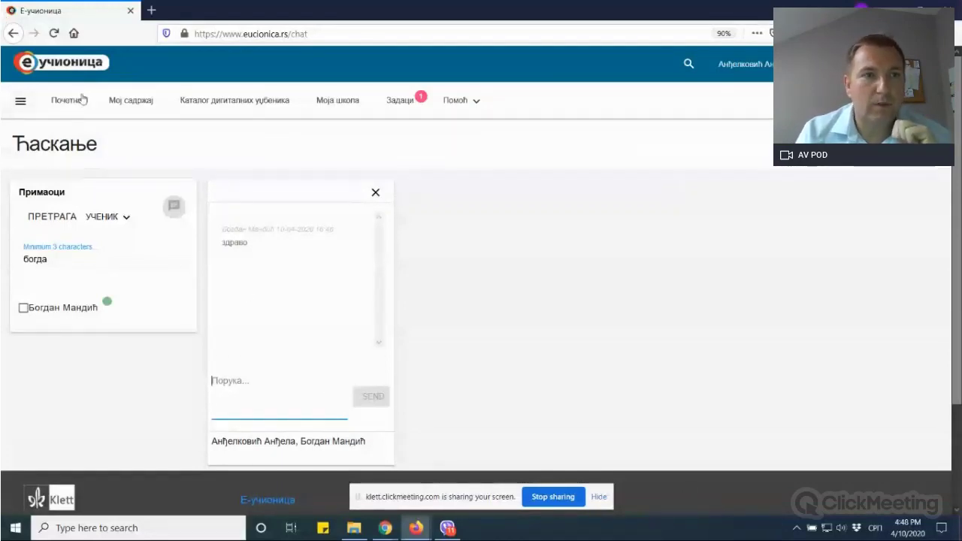
- Open the Задаци из свеске assignment from the April 13 calendar events
{"action": "left_click", "coordinate": [329, 103]}
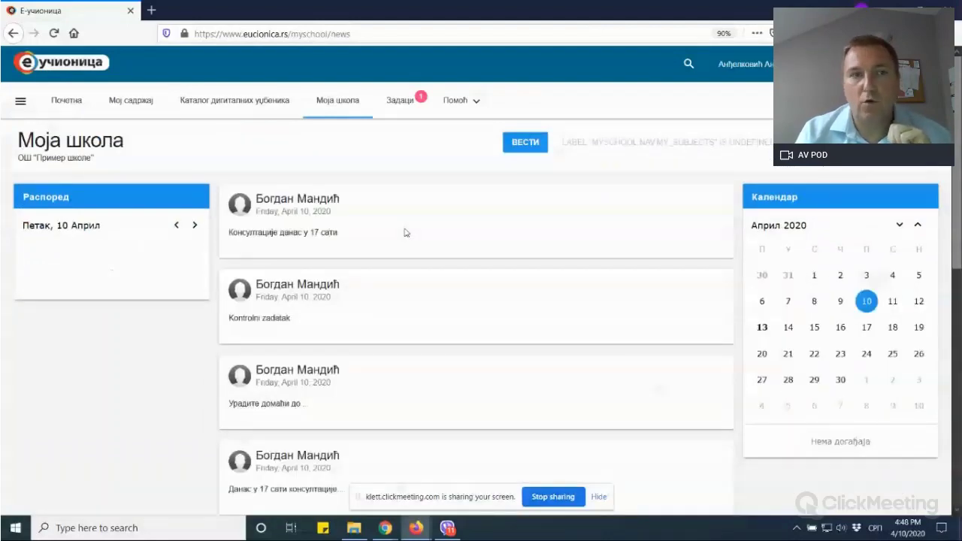
{"action": "left_click", "coordinate": [20, 100]}
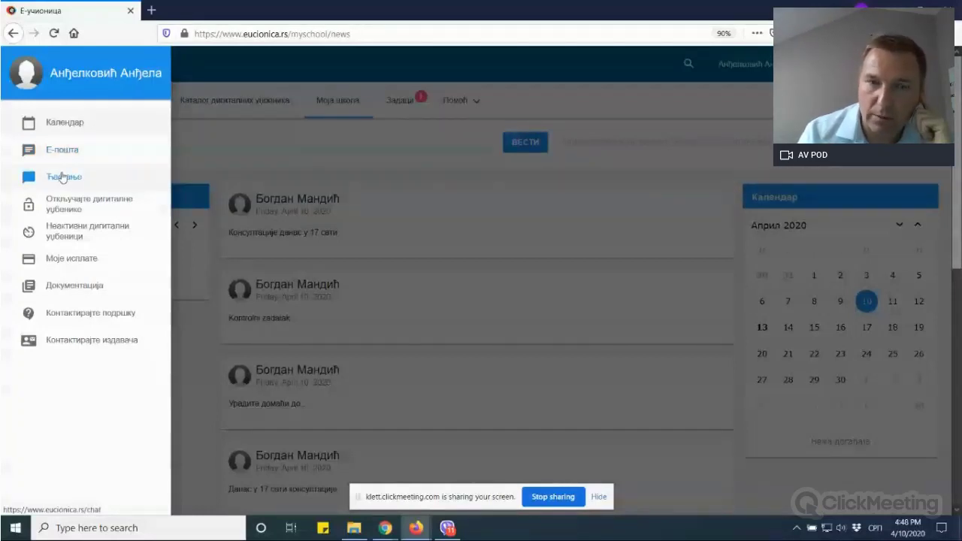
{"action": "left_click", "coordinate": [567, 228]}
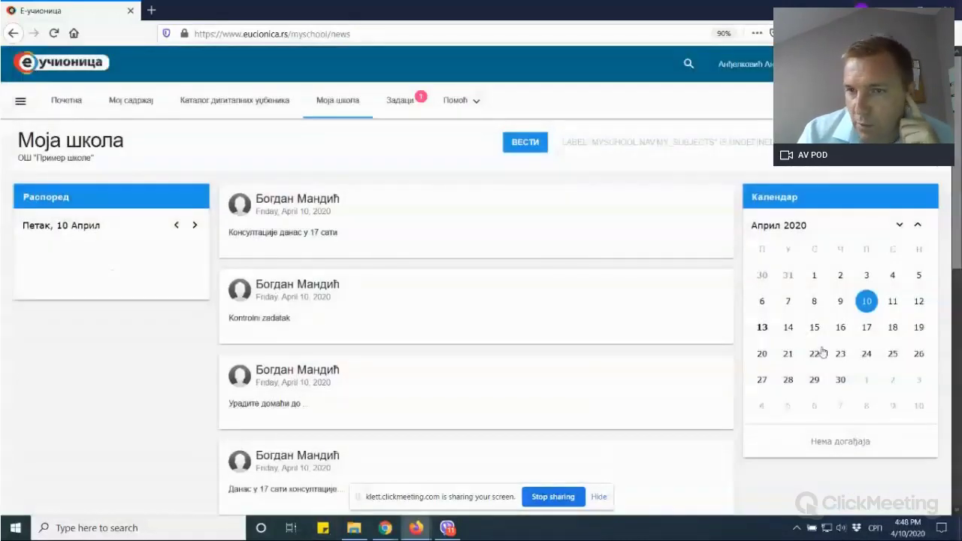
{"action": "left_click", "coordinate": [767, 336]}
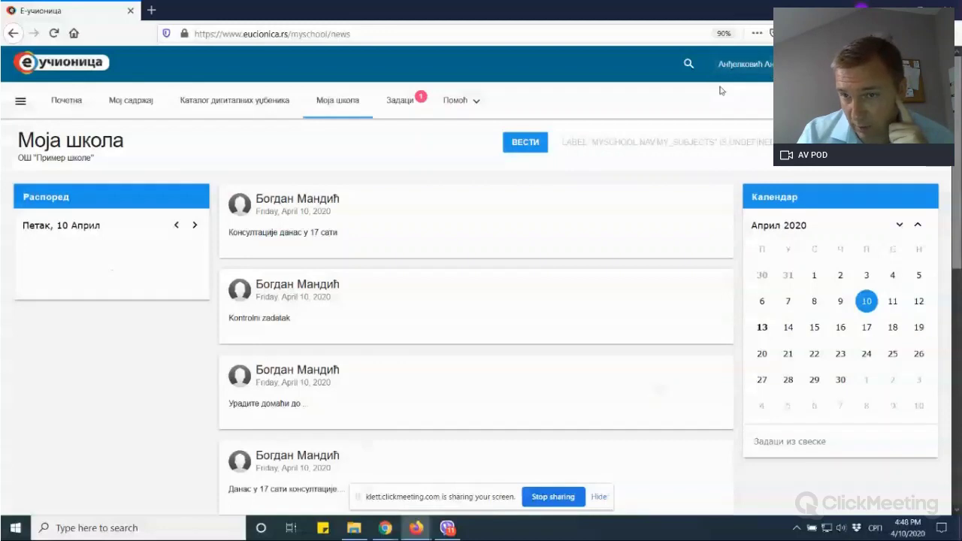
{"action": "left_click", "coordinate": [792, 446]}
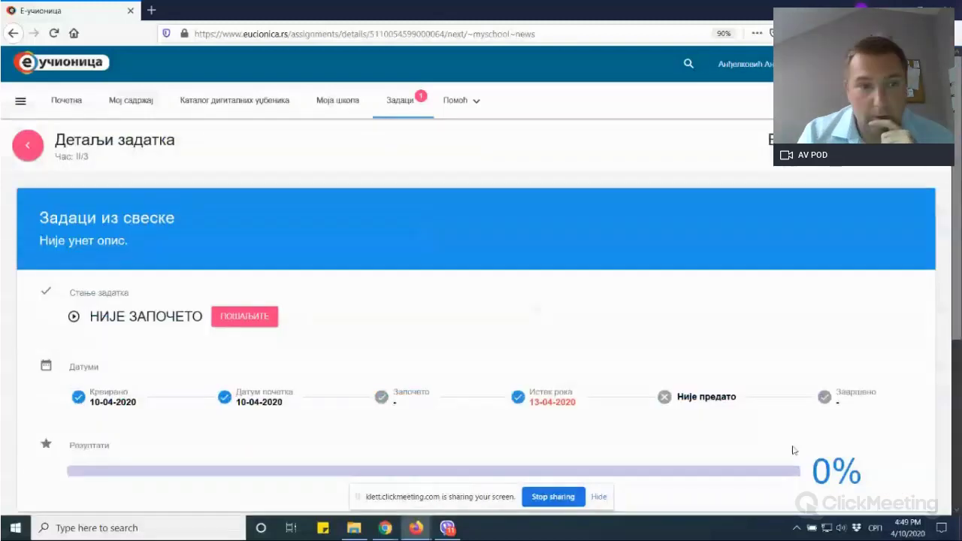
- Review the assignment details, then return to the Задаци list of received assignments
{"action": "scroll", "coordinate": [429, 368], "scroll_direction": "down", "scroll_amount": 3}
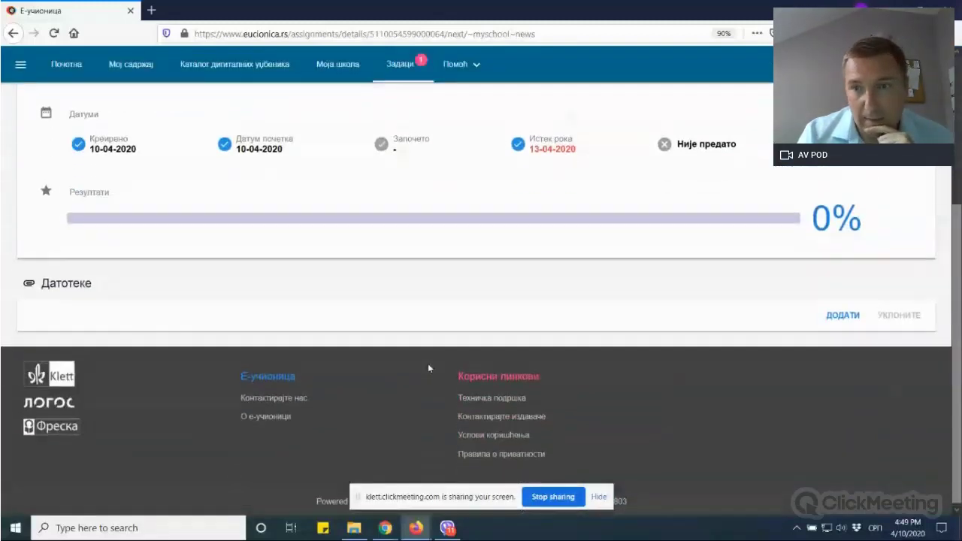
{"action": "scroll", "coordinate": [429, 368], "scroll_direction": "up", "scroll_amount": 1}
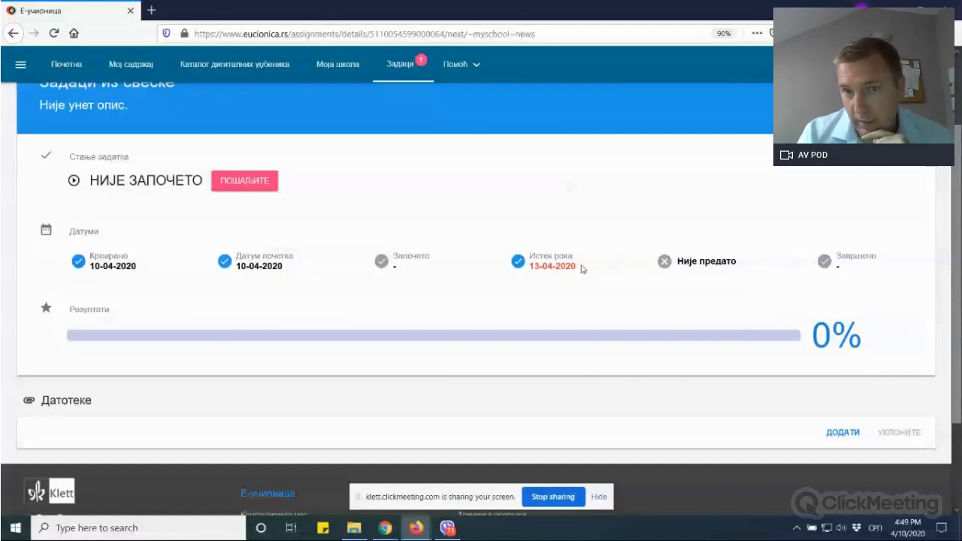
{"action": "scroll", "coordinate": [548, 299], "scroll_direction": "up", "scroll_amount": 1}
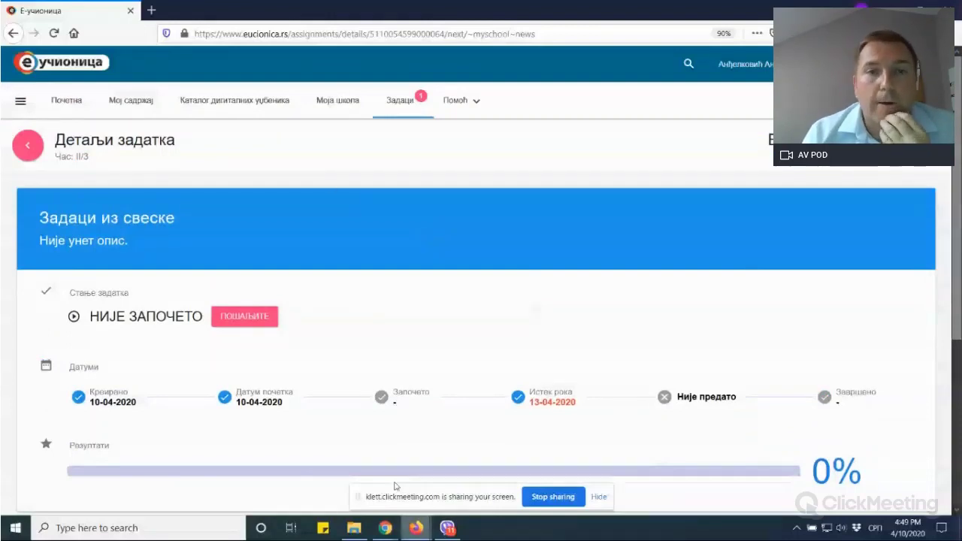
{"action": "left_click", "coordinate": [395, 99]}
- Stop sharing the desktop
{"action": "mouse_move", "coordinate": [383, 526]}
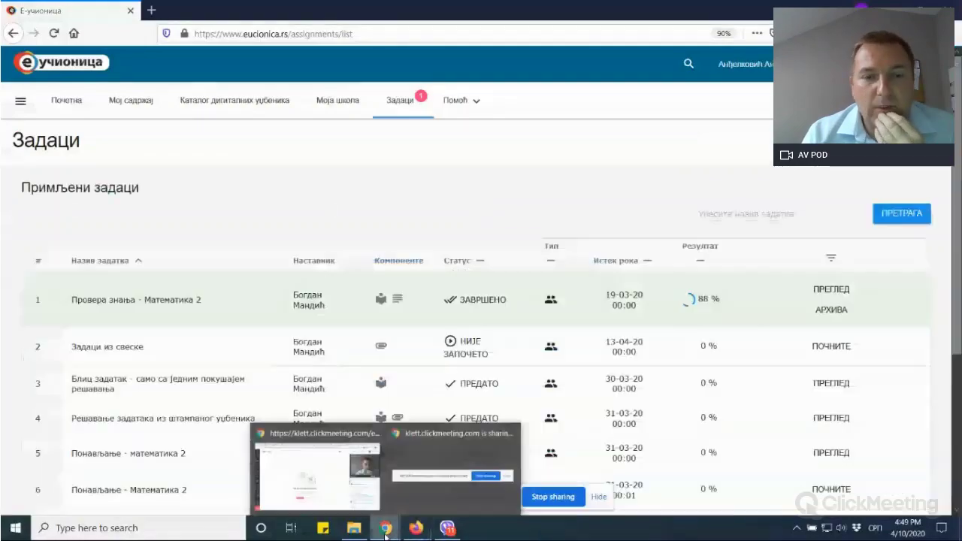
{"action": "left_click", "coordinate": [368, 496]}
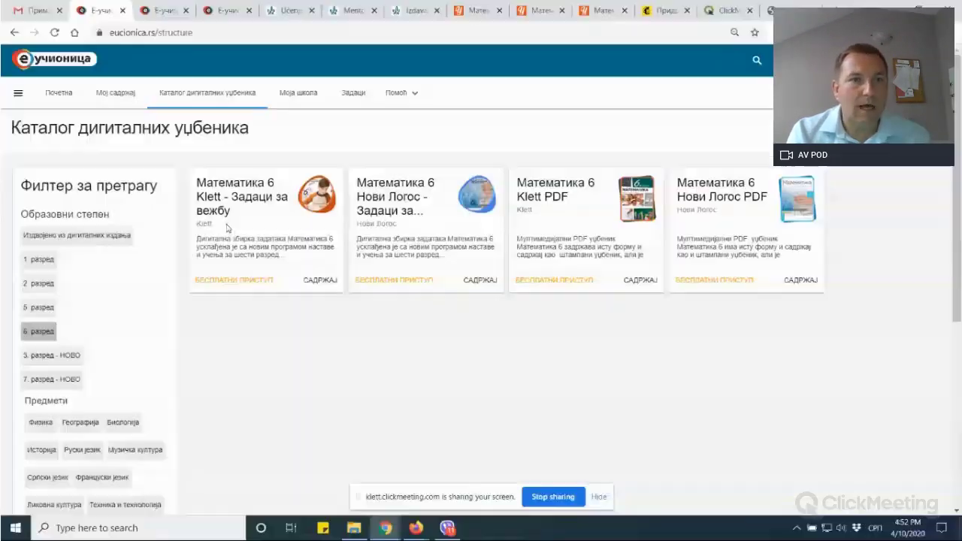
- Go to the Почетна home page and scroll through its welcome banner and usage instructions
{"action": "left_click", "coordinate": [58, 92]}
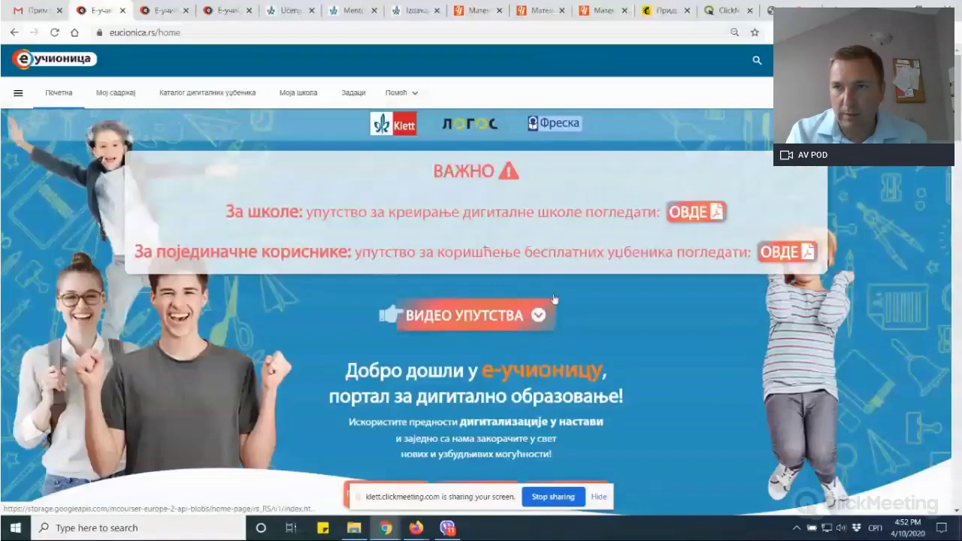
{"action": "scroll", "coordinate": [744, 267], "scroll_direction": "down", "scroll_amount": 8}
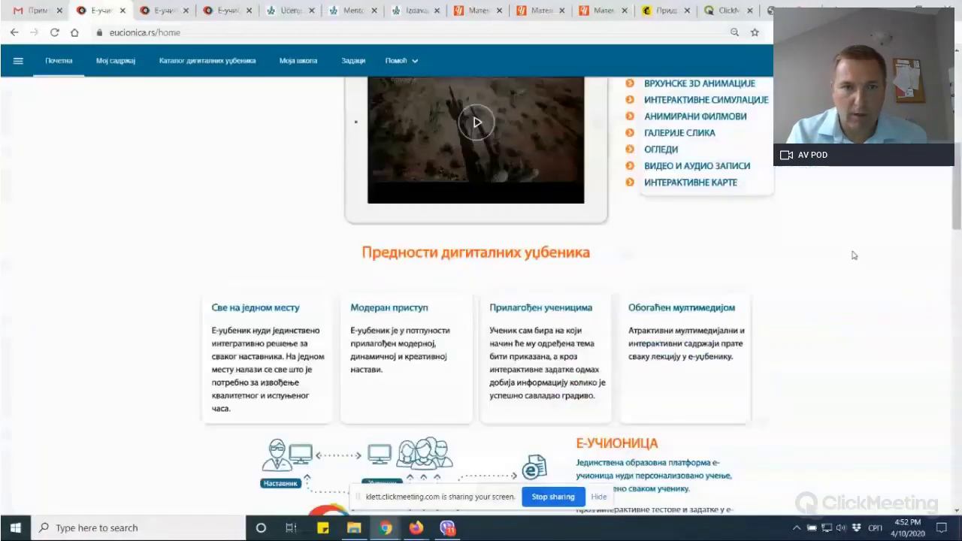
{"action": "scroll", "coordinate": [812, 268], "scroll_direction": "down", "scroll_amount": 10}
{"action": "scroll", "coordinate": [808, 266], "scroll_direction": "up", "scroll_amount": 4}
{"action": "scroll", "coordinate": [698, 311], "scroll_direction": "down", "scroll_amount": 4}
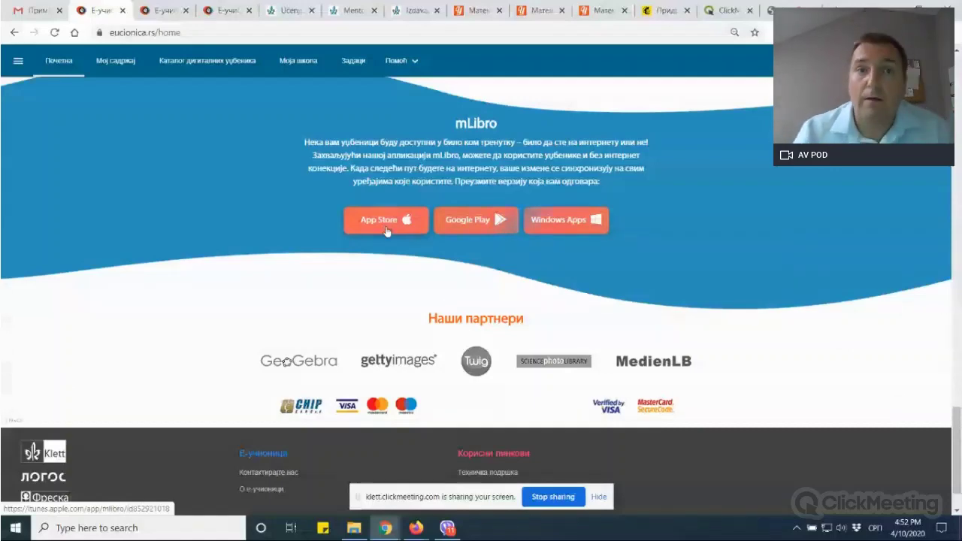
{"action": "scroll", "coordinate": [386, 232], "scroll_direction": "up", "scroll_amount": 10}
{"action": "scroll", "coordinate": [386, 232], "scroll_direction": "up", "scroll_amount": 10}
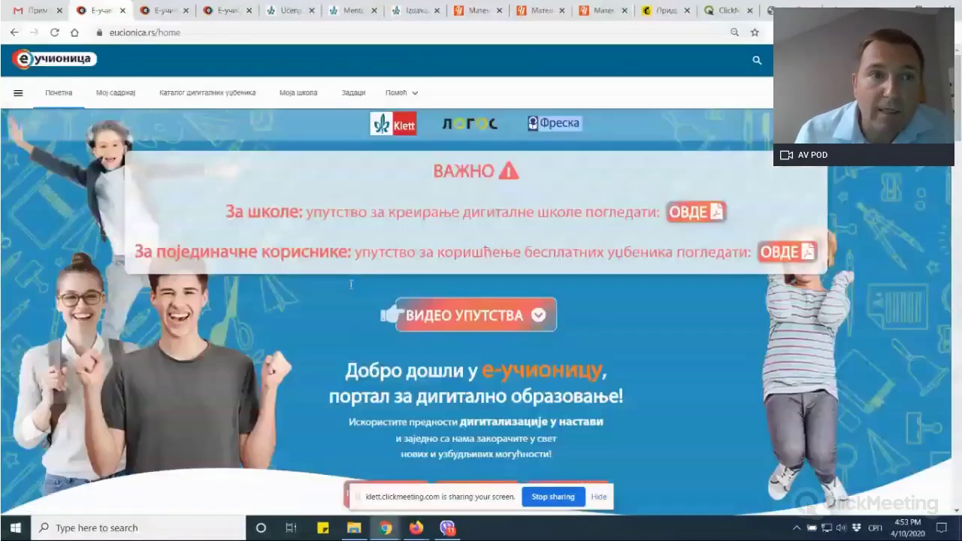
- Browse the Каталог дигиталних уџбеника from Мој садржај, then return to the Мој садржај page
{"action": "left_click", "coordinate": [119, 95]}
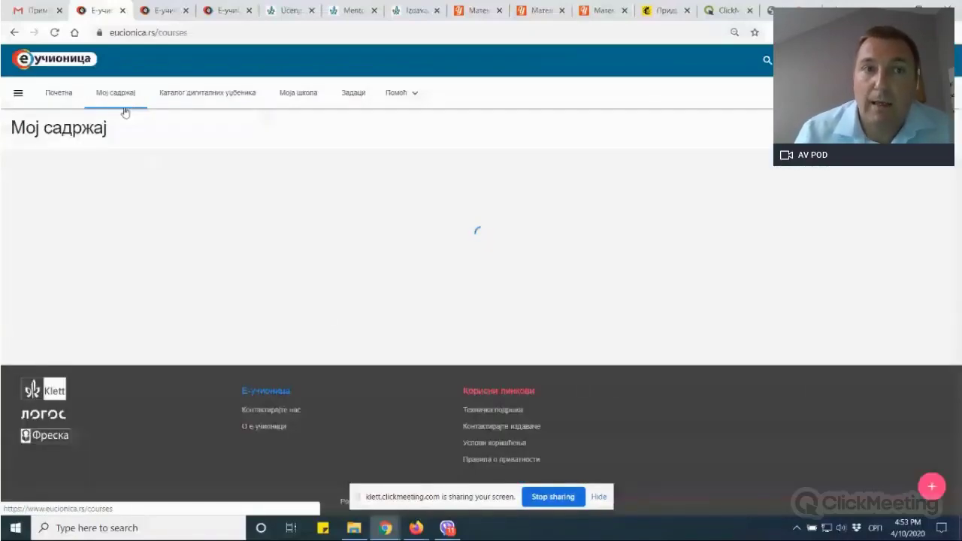
{"action": "left_click", "coordinate": [233, 102]}
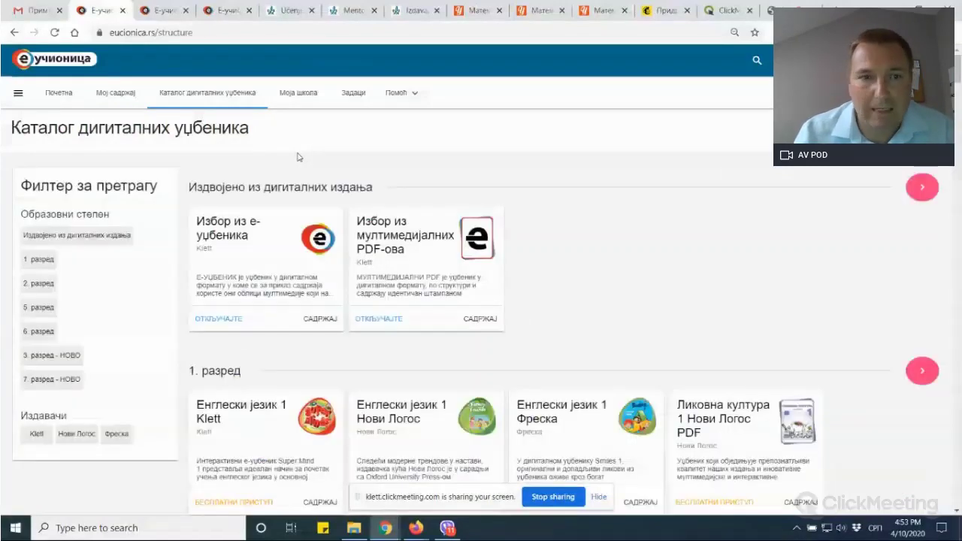
{"action": "scroll", "coordinate": [548, 290], "scroll_direction": "down", "scroll_amount": 10}
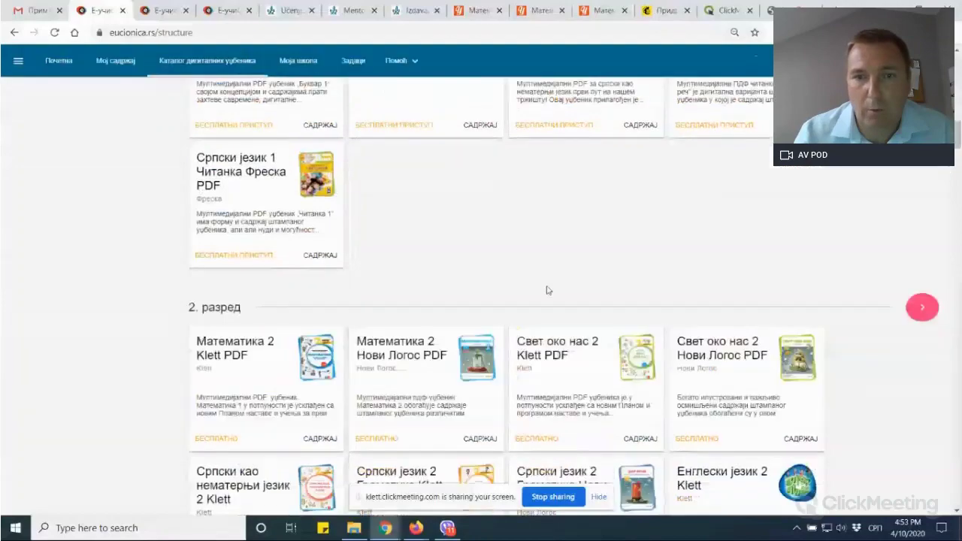
{"action": "scroll", "coordinate": [548, 291], "scroll_direction": "down", "scroll_amount": 1}
{"action": "scroll", "coordinate": [549, 291], "scroll_direction": "down", "scroll_amount": 5}
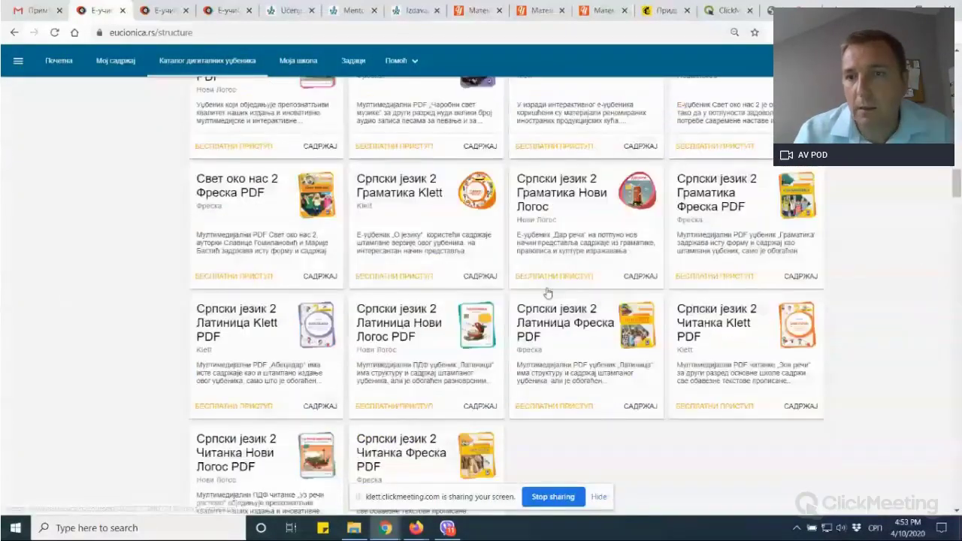
{"action": "scroll", "coordinate": [549, 292], "scroll_direction": "down", "scroll_amount": 10}
{"action": "scroll", "coordinate": [548, 291], "scroll_direction": "down", "scroll_amount": 6}
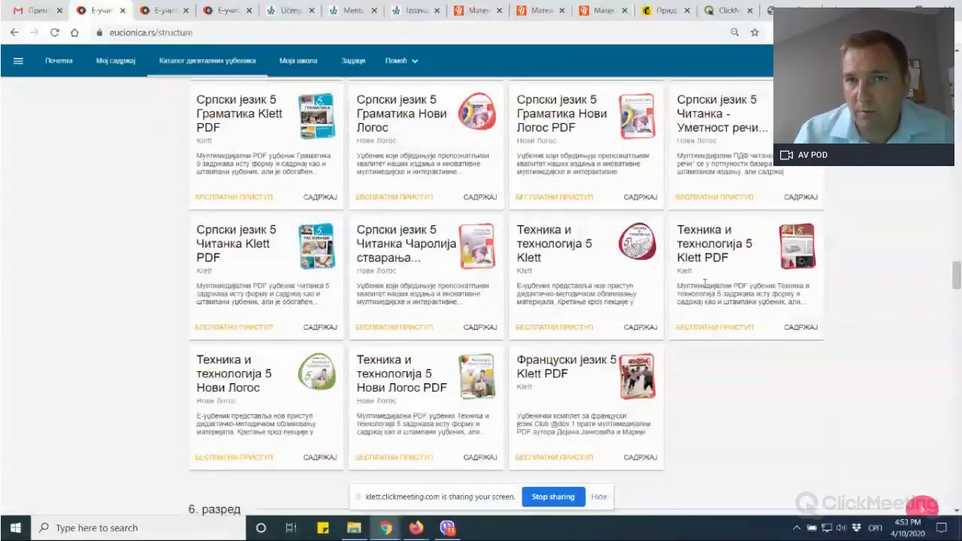
{"action": "scroll", "coordinate": [700, 282], "scroll_direction": "up", "scroll_amount": 20}
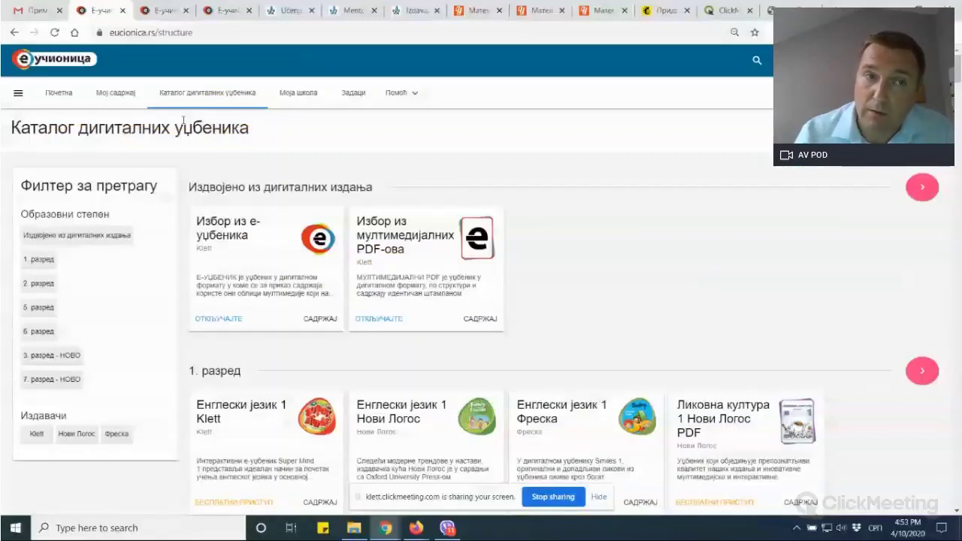
{"action": "left_click", "coordinate": [124, 97]}
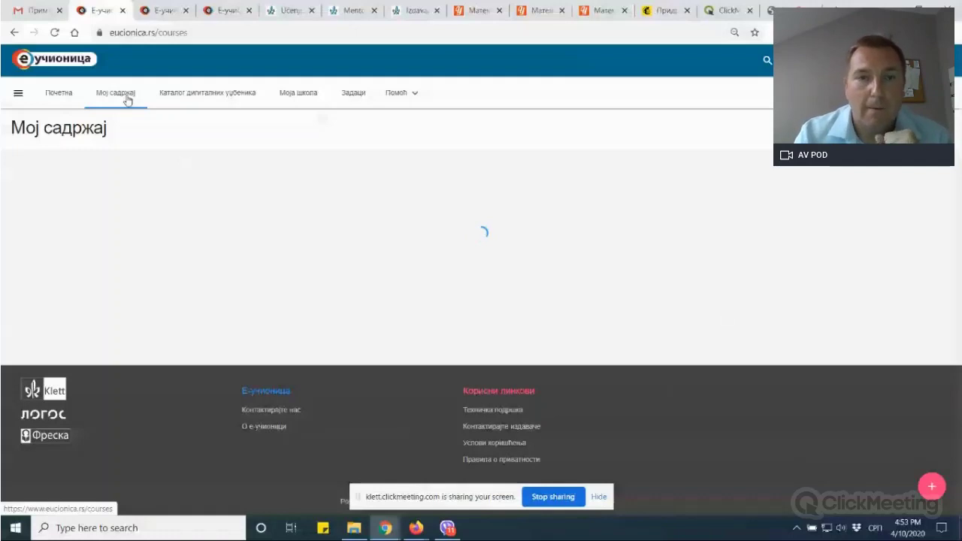
- In the teacher's Firefox window, view the created assignments, then the Моја школа news page
{"action": "mouse_move", "coordinate": [425, 534]}
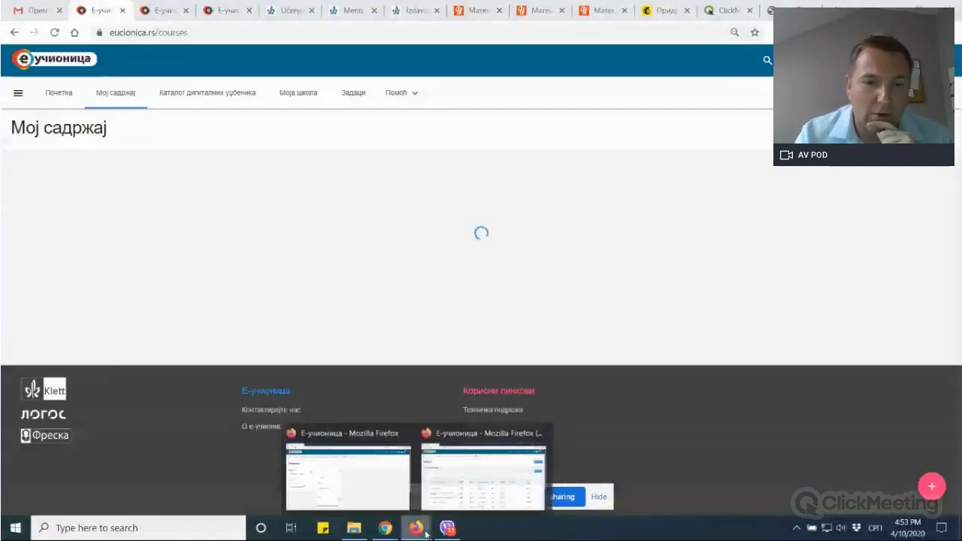
{"action": "left_click", "coordinate": [384, 440]}
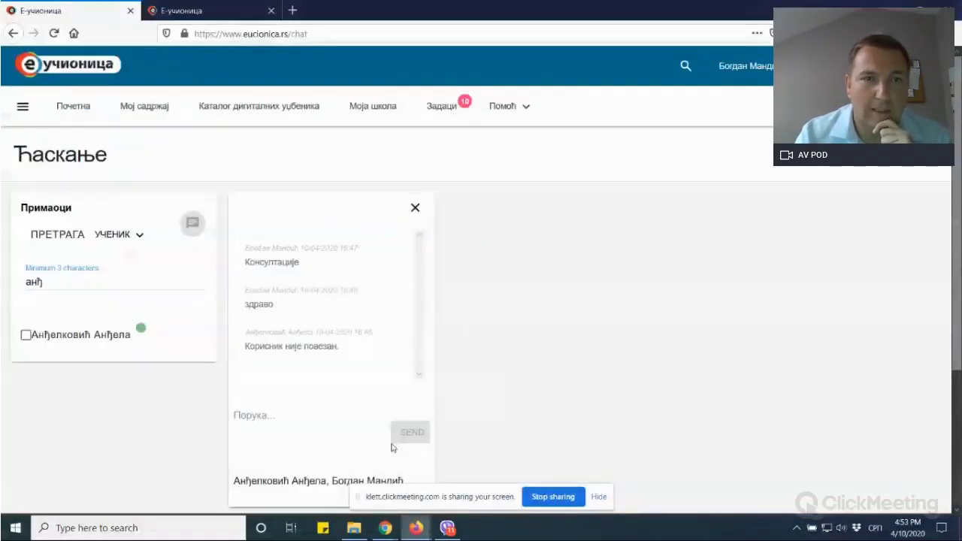
{"action": "left_click", "coordinate": [442, 106]}
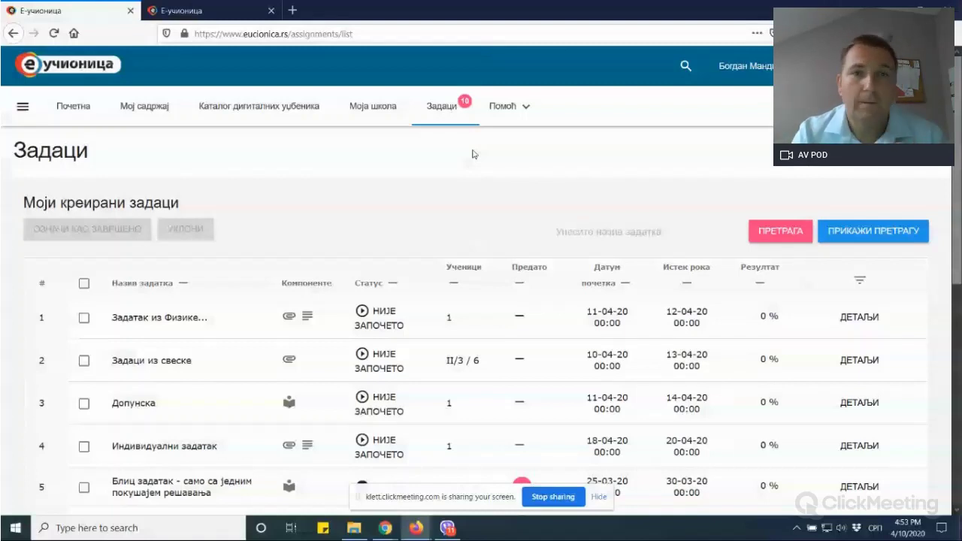
{"action": "left_click", "coordinate": [396, 125]}
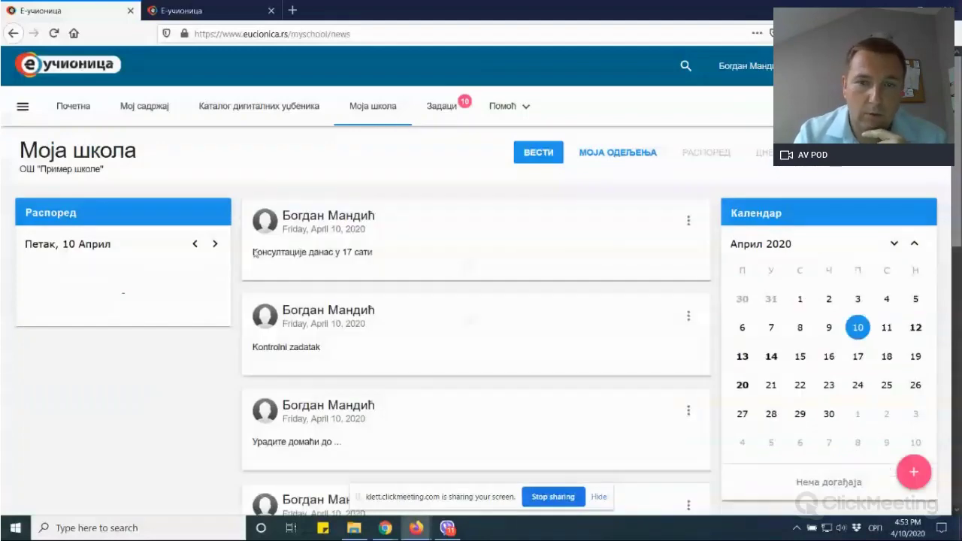
- Delete the Kontrolni zadatak, homework reminder and duplicate 17:00 consultation posts from April 10
{"action": "left_click", "coordinate": [688, 316]}
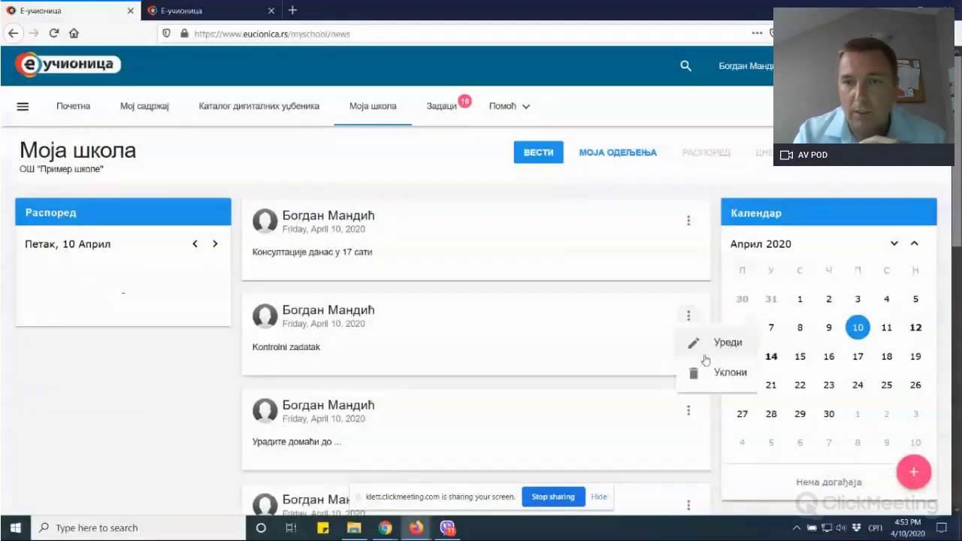
{"action": "left_click", "coordinate": [722, 373]}
{"action": "left_click", "coordinate": [570, 315]}
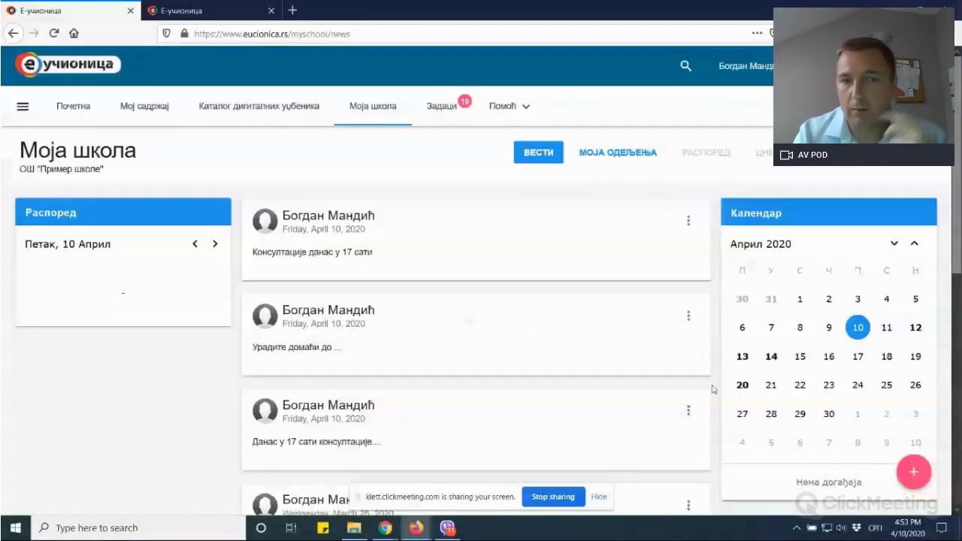
{"action": "left_click", "coordinate": [690, 316]}
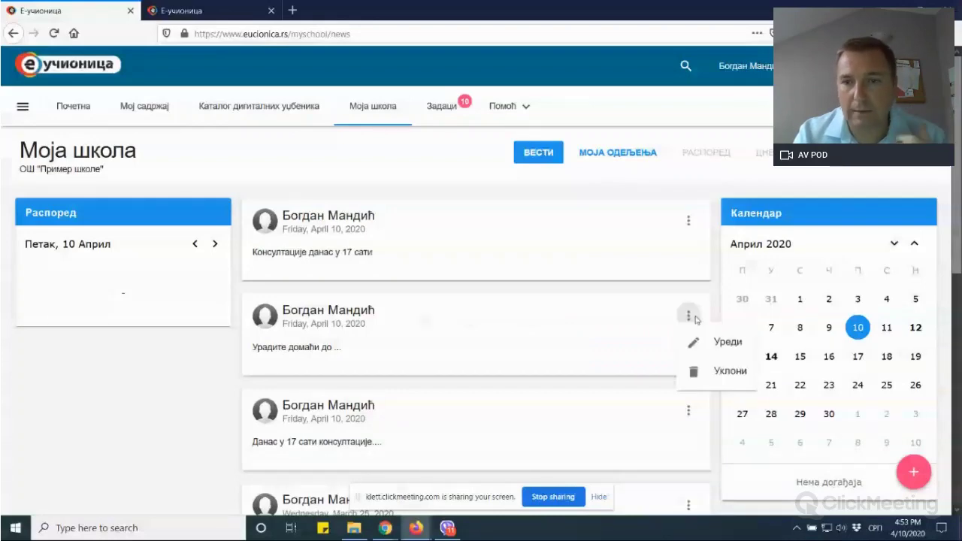
{"action": "left_click", "coordinate": [736, 382]}
{"action": "left_click", "coordinate": [573, 316]}
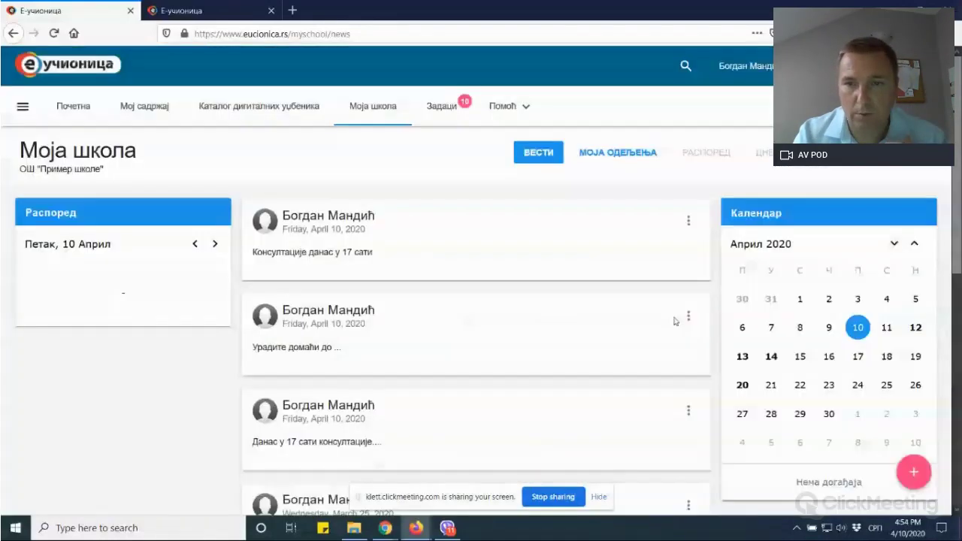
{"action": "left_click", "coordinate": [689, 317]}
{"action": "left_click", "coordinate": [733, 372]}
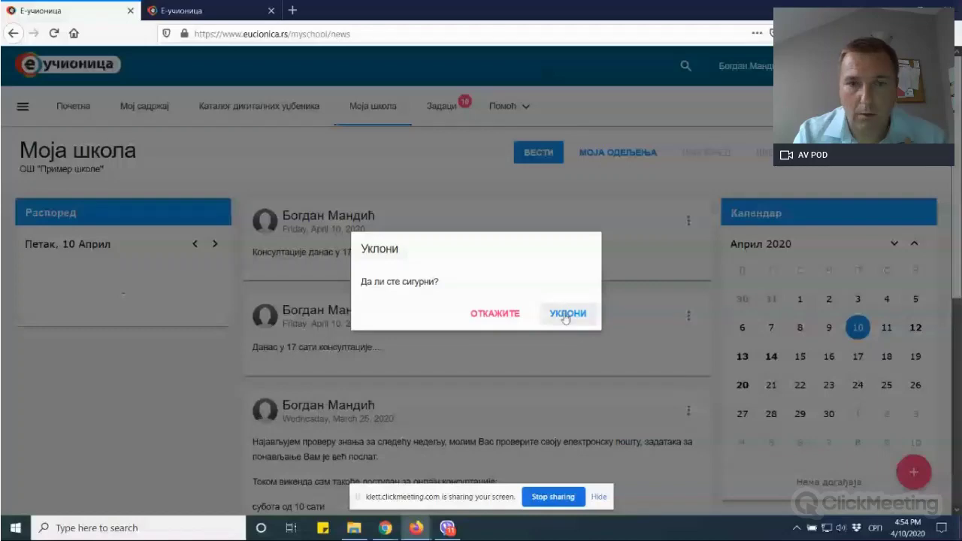
{"action": "left_click", "coordinate": [568, 316]}
{"action": "scroll", "coordinate": [410, 376], "scroll_direction": "down", "scroll_amount": 3}
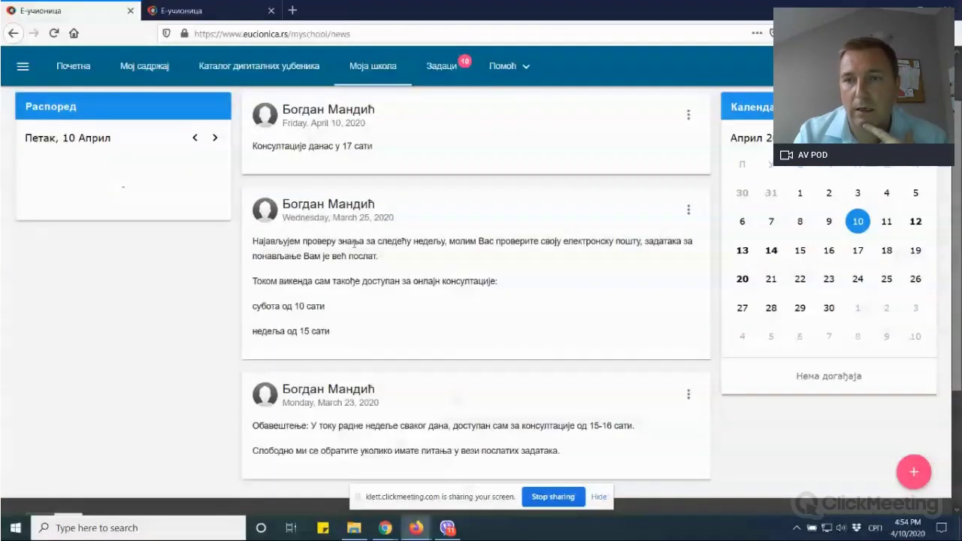
{"action": "scroll", "coordinate": [354, 244], "scroll_direction": "up", "scroll_amount": 3}
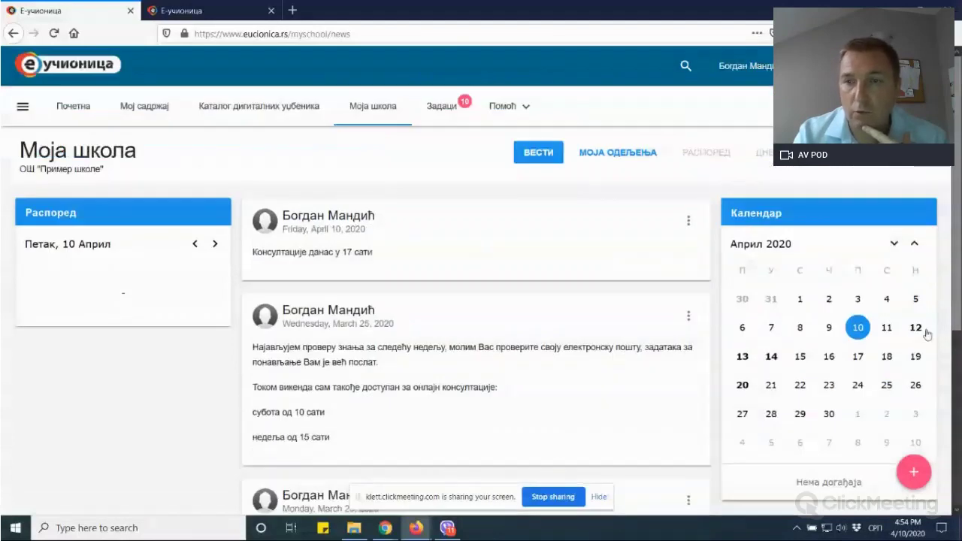
{"action": "left_click", "coordinate": [744, 358]}
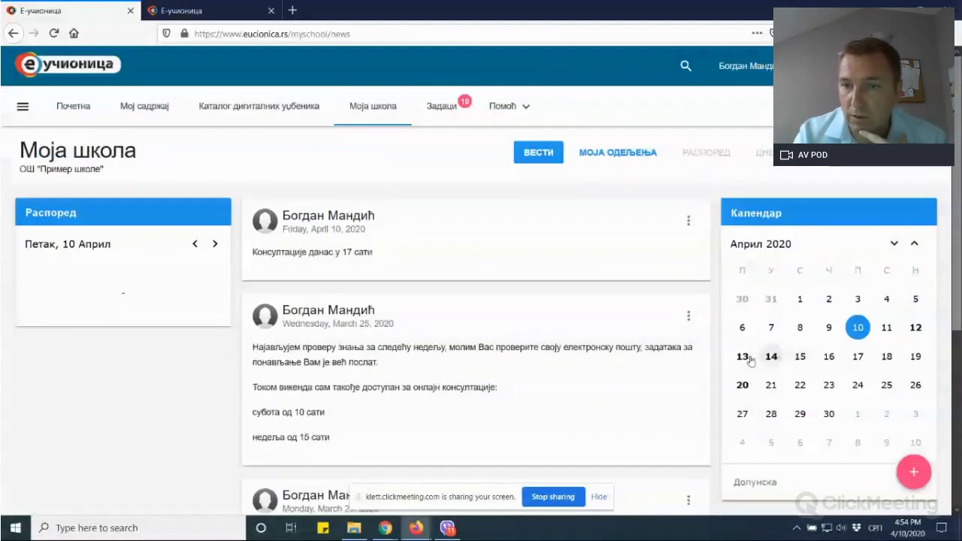
{"action": "left_click", "coordinate": [742, 384]}
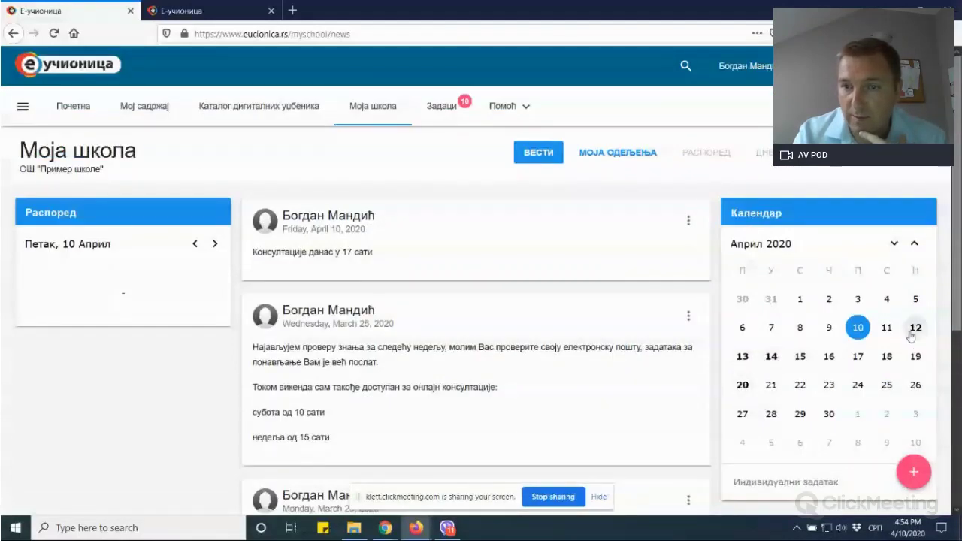
{"action": "left_click", "coordinate": [771, 358]}
{"action": "left_click", "coordinate": [742, 385]}
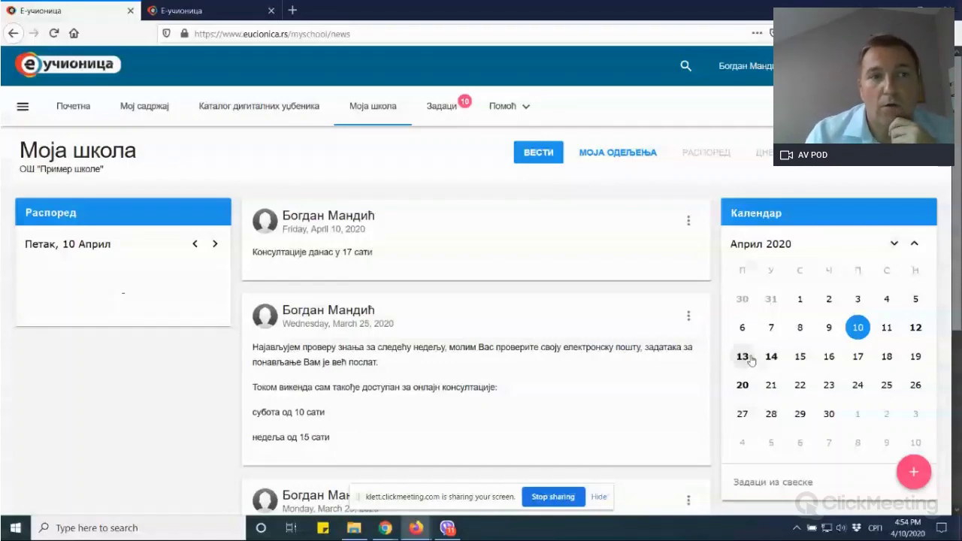
{"action": "left_click", "coordinate": [21, 109]}
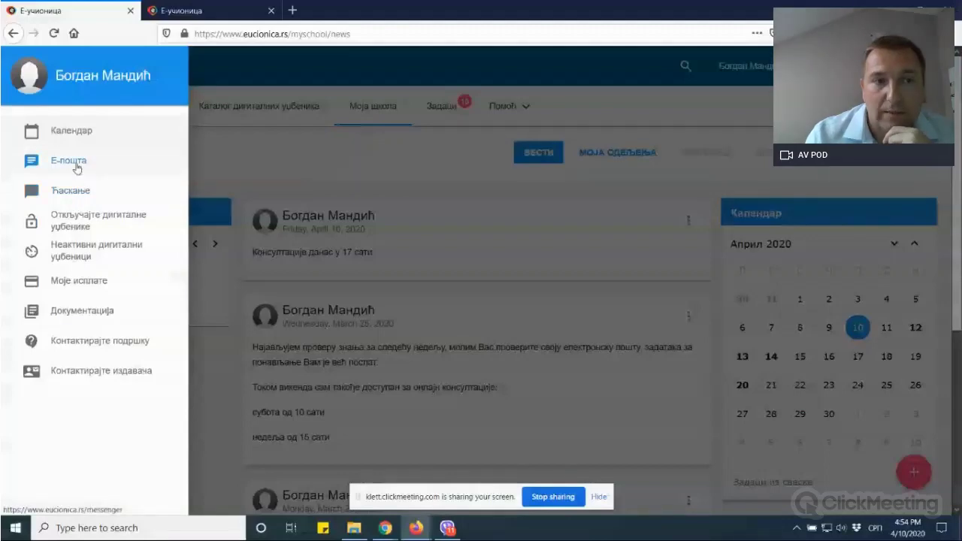
{"action": "left_click", "coordinate": [361, 142]}
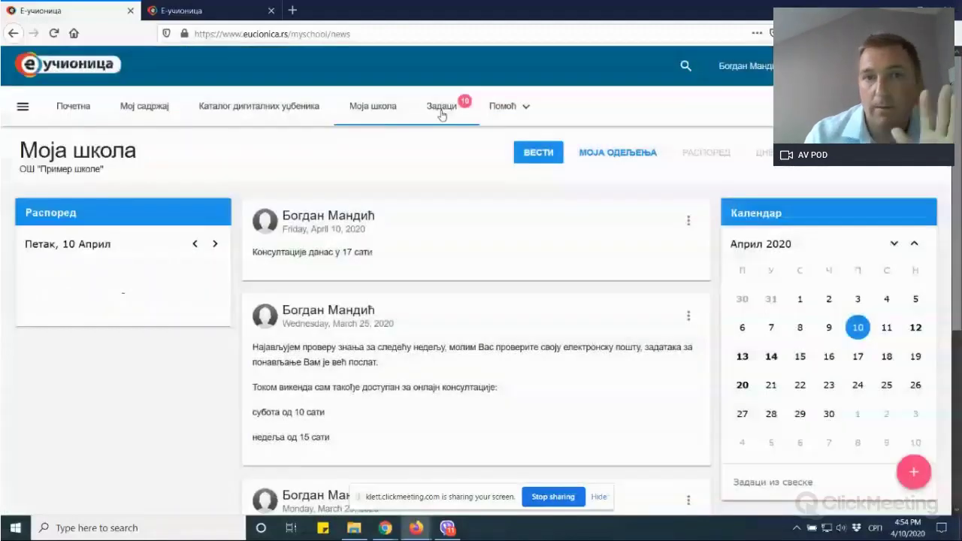
- Scroll the Моји креирани задаци table down to Провера знања - Математика 2
{"action": "left_click", "coordinate": [452, 111]}
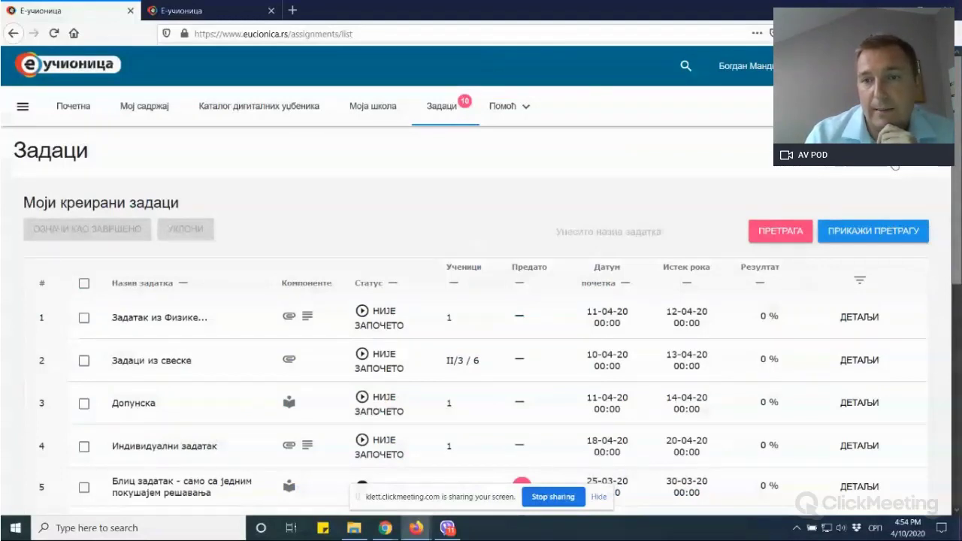
{"action": "scroll", "coordinate": [721, 292], "scroll_direction": "down", "scroll_amount": 5}
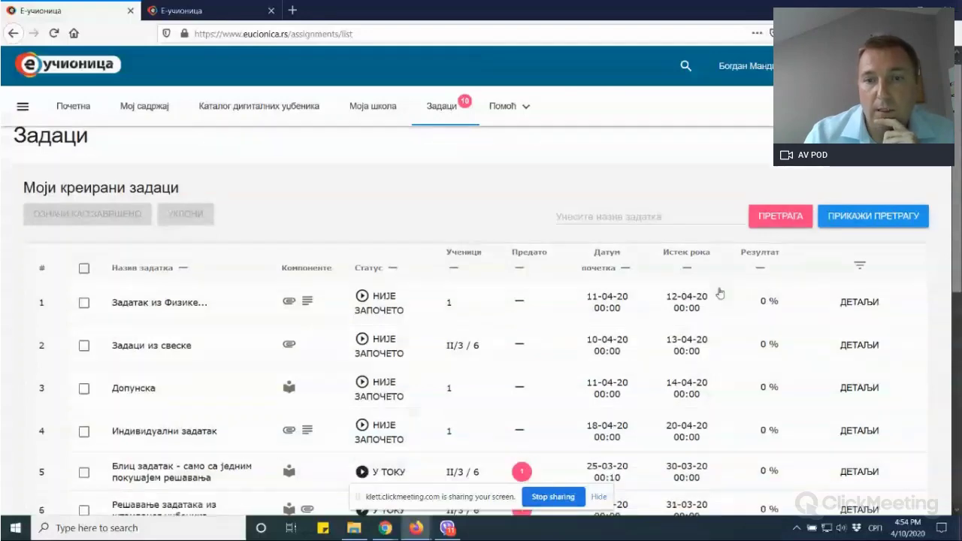
{"action": "scroll", "coordinate": [719, 292], "scroll_direction": "up", "scroll_amount": 5}
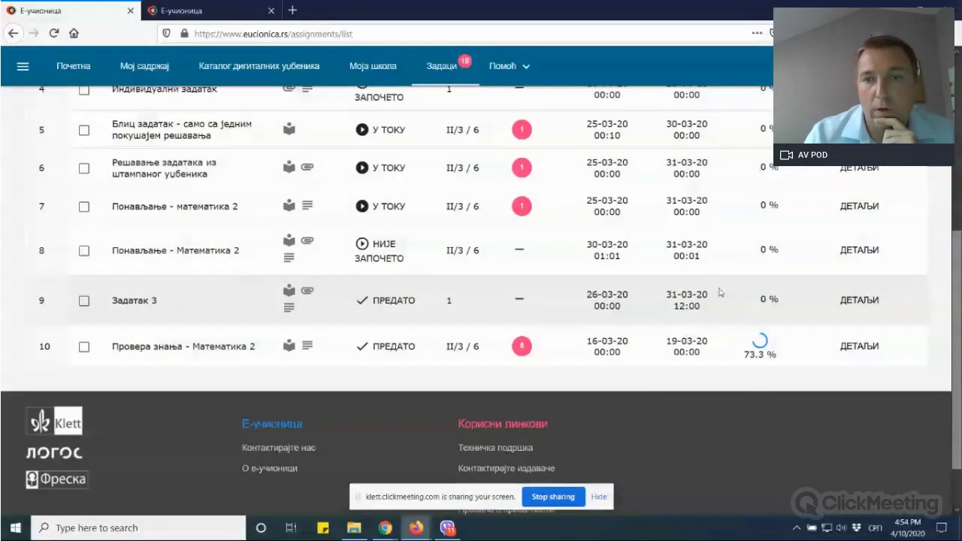
{"action": "scroll", "coordinate": [827, 290], "scroll_direction": "down", "scroll_amount": 5}
- Open the Провера знања - Математика 2 details and highlight the second student's 100% score
{"action": "left_click", "coordinate": [867, 287]}
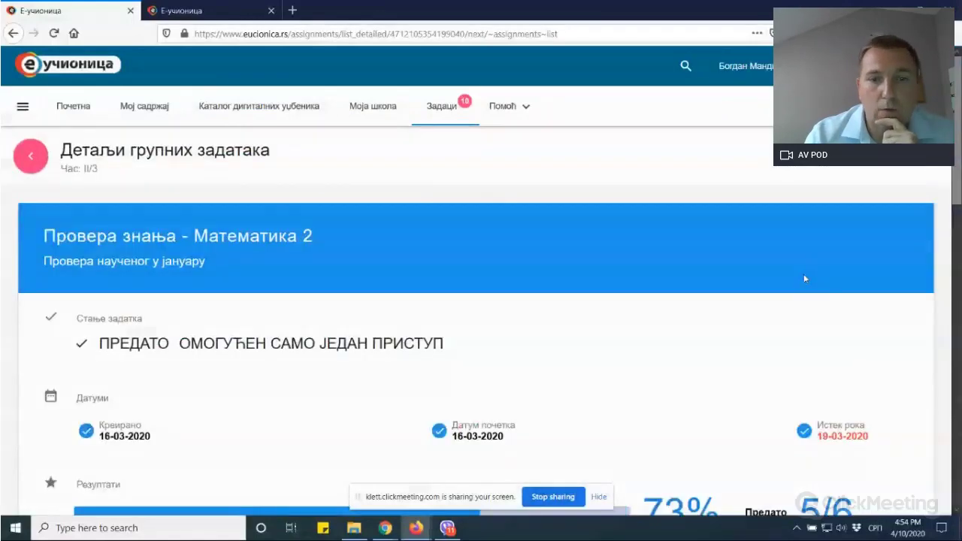
{"action": "scroll", "coordinate": [804, 279], "scroll_direction": "down", "scroll_amount": 5}
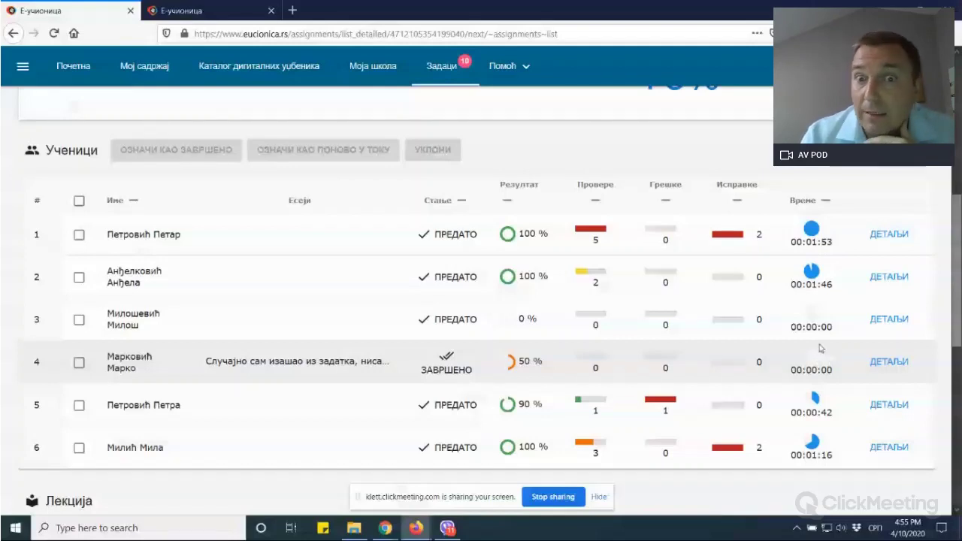
{"action": "left_click_drag", "start_coordinate": [551, 276], "coordinate": [494, 281]}
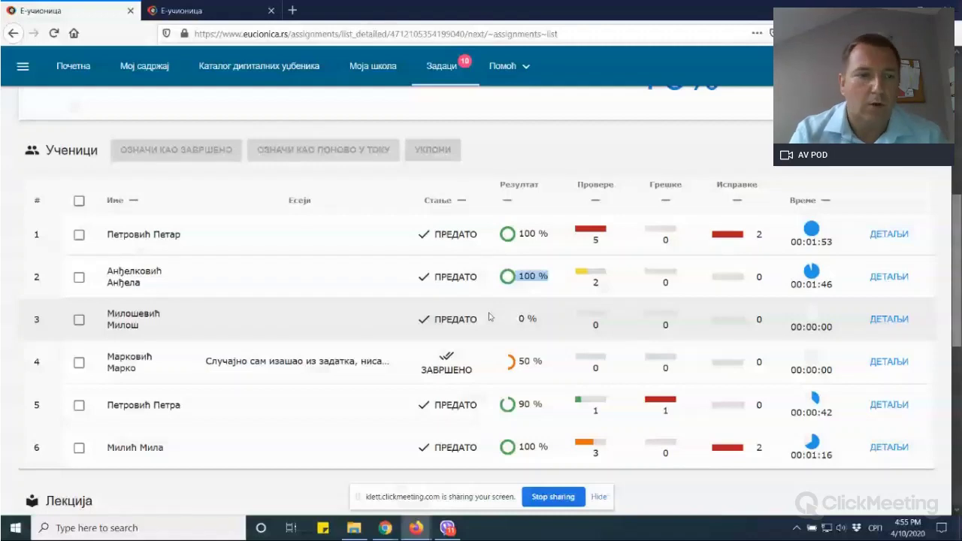
- Scroll to the Лекција section and highlight the lesson title 11. Задаци са две операције
{"action": "scroll", "coordinate": [490, 321], "scroll_direction": "down", "scroll_amount": 3}
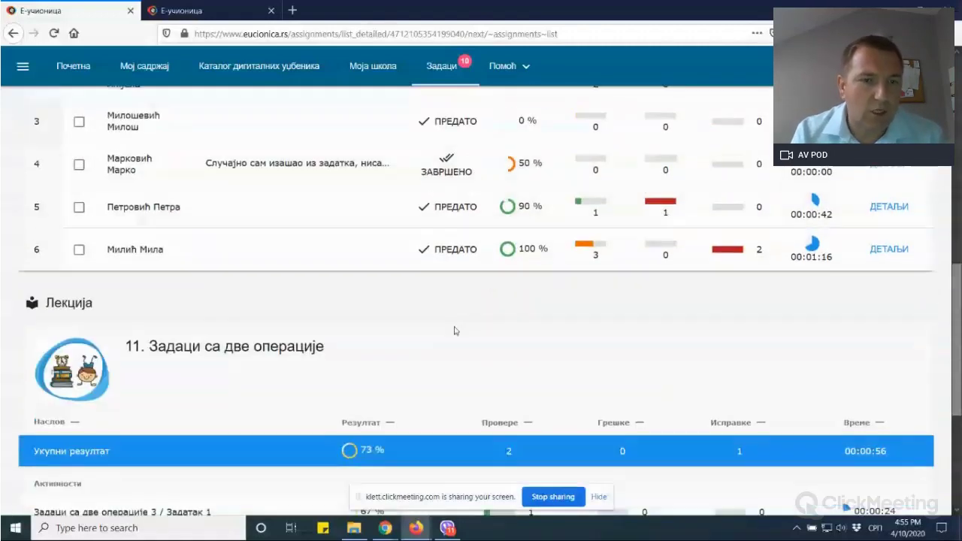
{"action": "left_click_drag", "start_coordinate": [366, 356], "coordinate": [130, 347]}
{"action": "scroll", "coordinate": [189, 416], "scroll_direction": "down", "scroll_amount": 1}
{"action": "scroll", "coordinate": [190, 417], "scroll_direction": "up", "scroll_amount": 5}
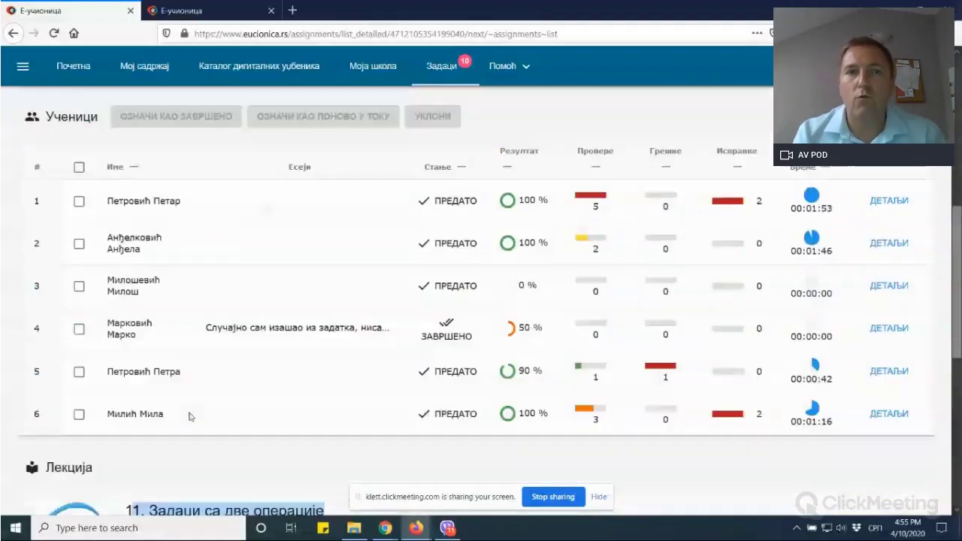
{"action": "scroll", "coordinate": [189, 418], "scroll_direction": "down", "scroll_amount": 6}
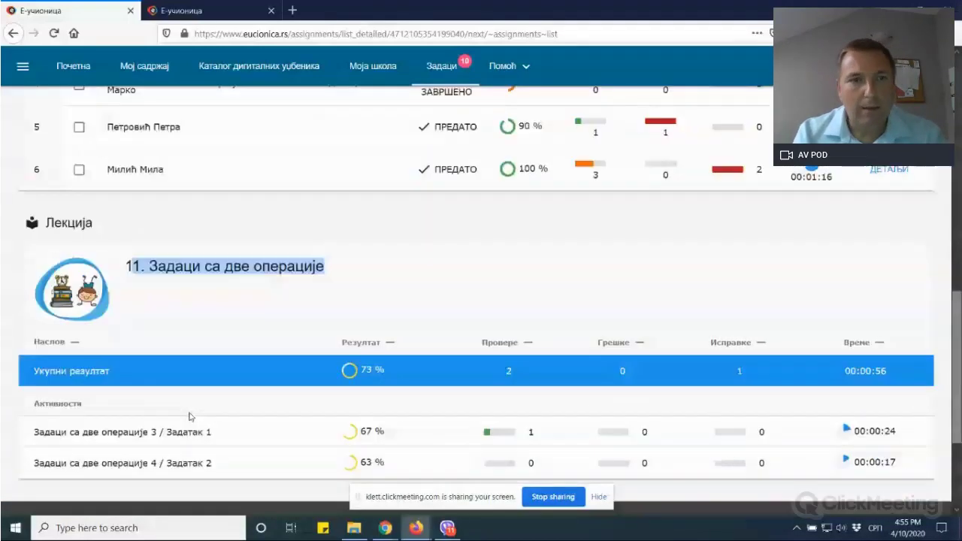
{"action": "left_click_drag", "start_coordinate": [361, 217], "coordinate": [121, 219]}
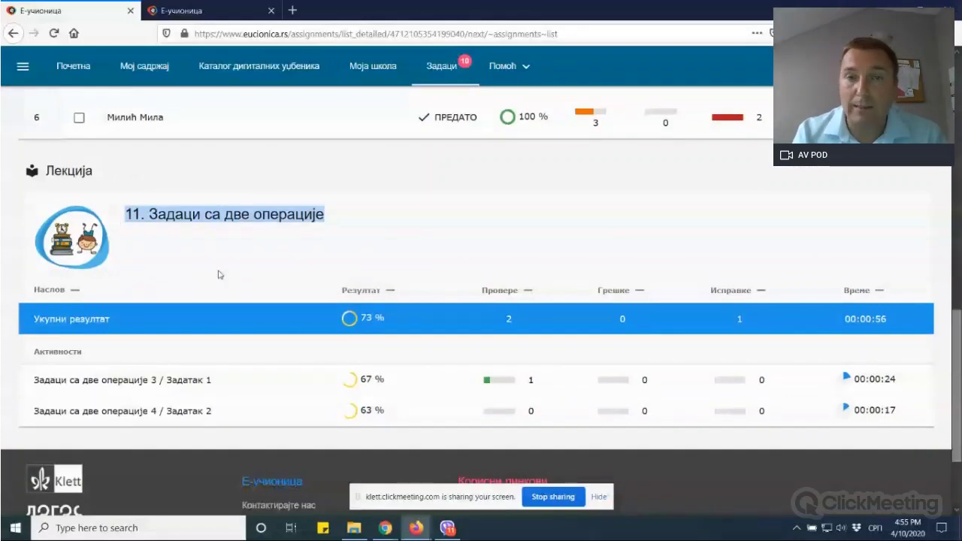
{"action": "scroll", "coordinate": [219, 275], "scroll_direction": "up", "scroll_amount": 5}
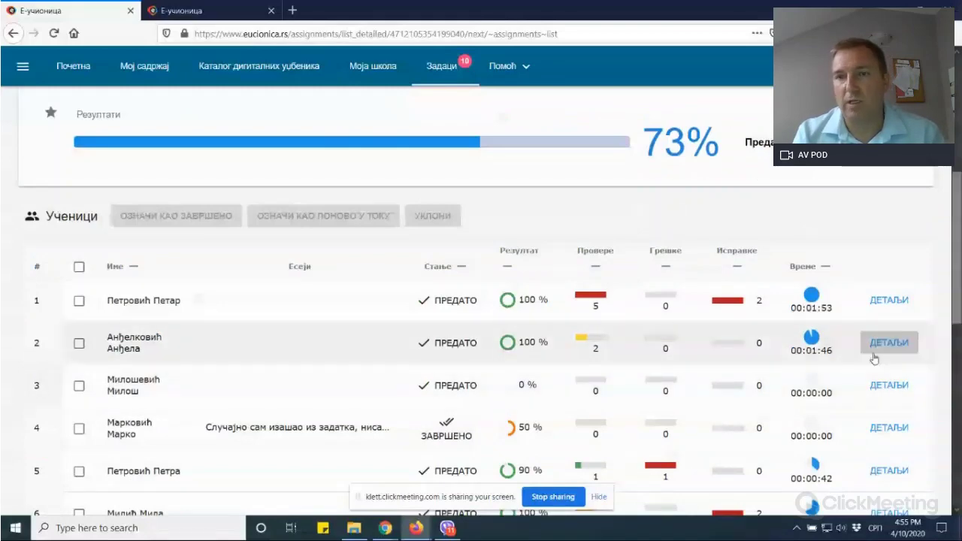
- Open the first student's detailed results and manually grade them 90
{"action": "left_click", "coordinate": [901, 304]}
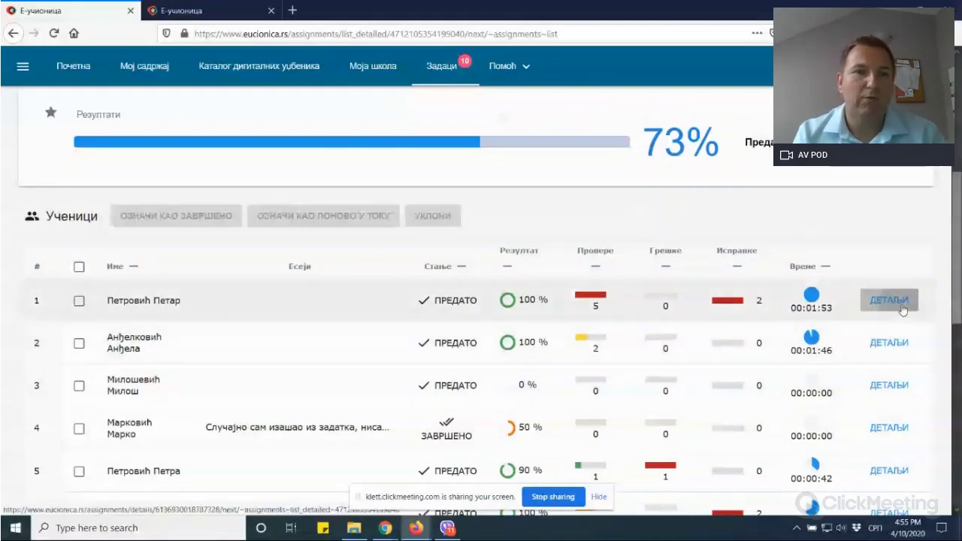
{"action": "scroll", "coordinate": [695, 391], "scroll_direction": "down", "scroll_amount": 5}
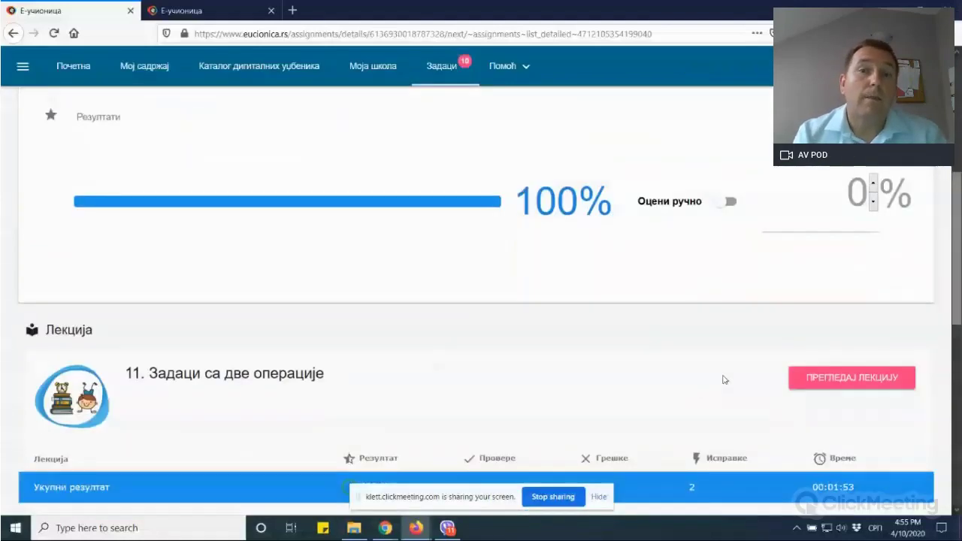
{"action": "scroll", "coordinate": [717, 379], "scroll_direction": "up", "scroll_amount": 1}
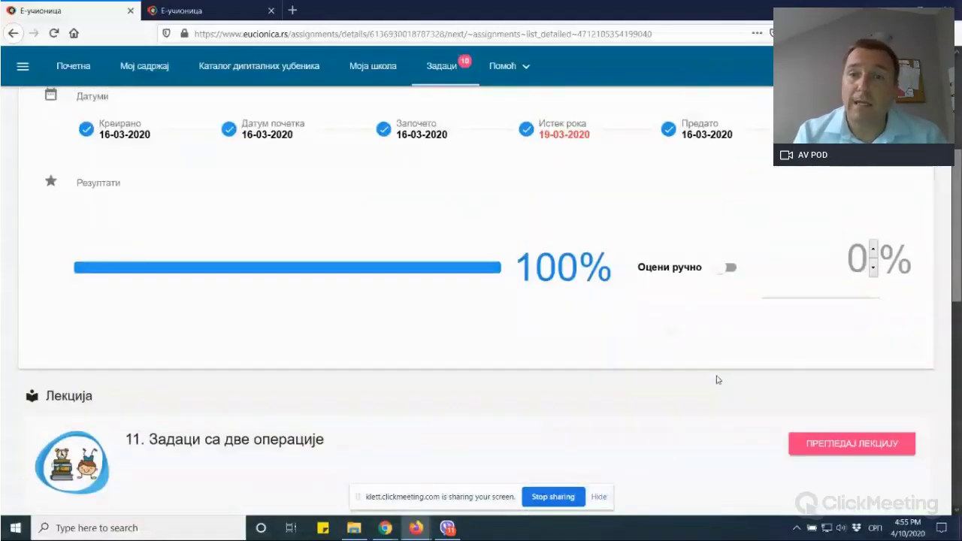
{"action": "left_click", "coordinate": [729, 268]}
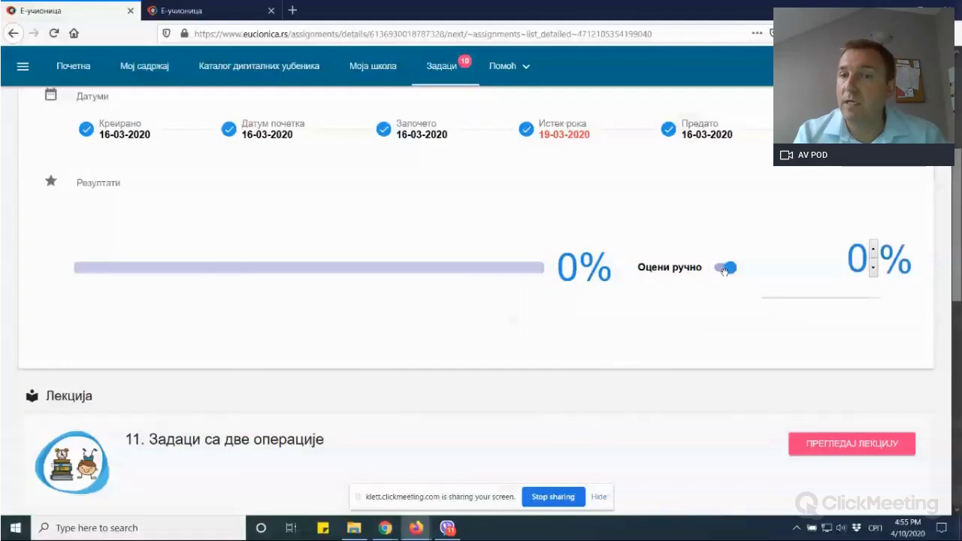
{"action": "left_click", "coordinate": [823, 295]}
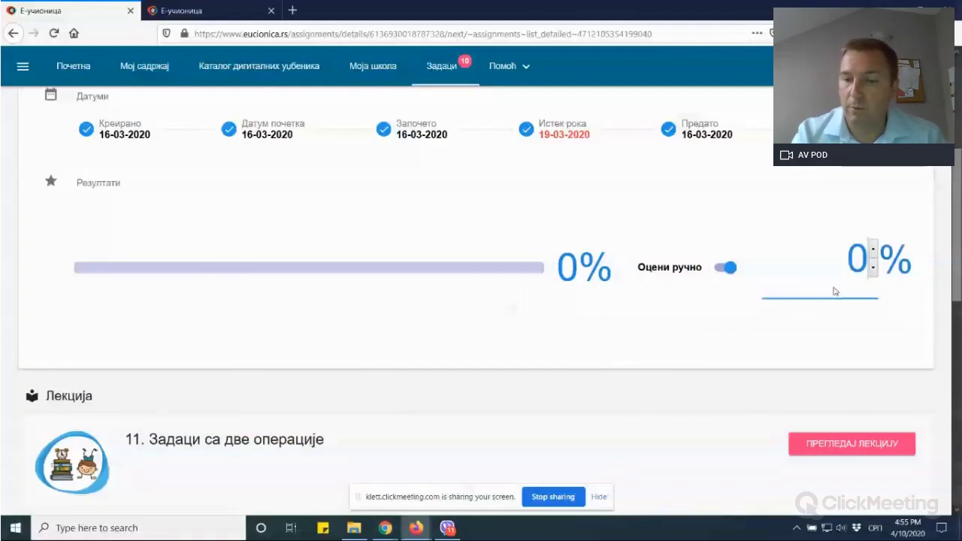
{"action": "key", "text": "BackSpace"}
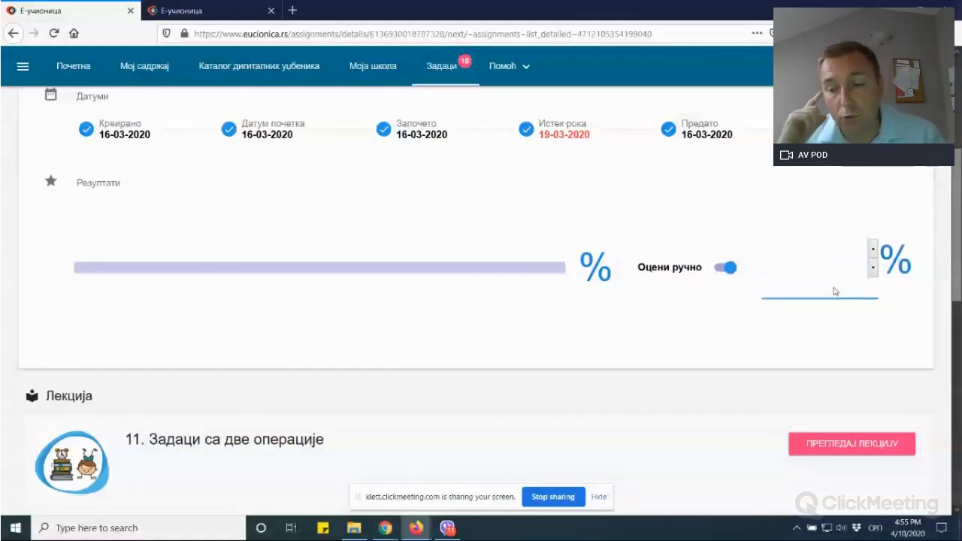
{"action": "type", "text": "1"}
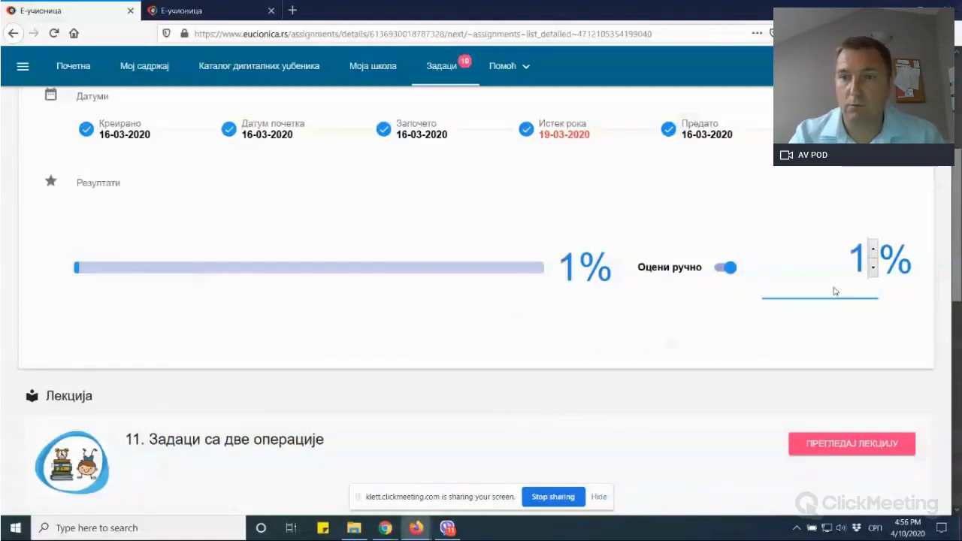
{"action": "key", "text": "BackSpace"}
{"action": "type", "text": "9"}
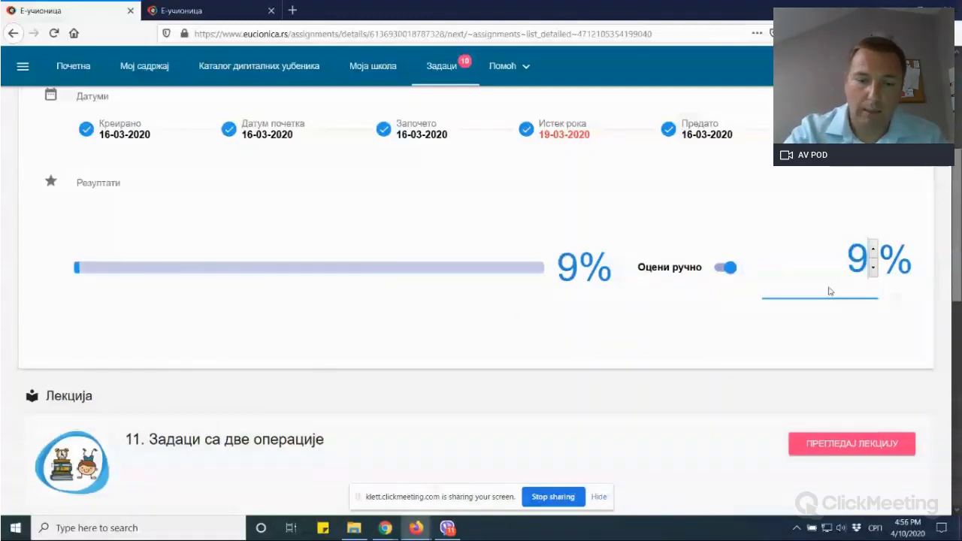
{"action": "type", "text": "0"}
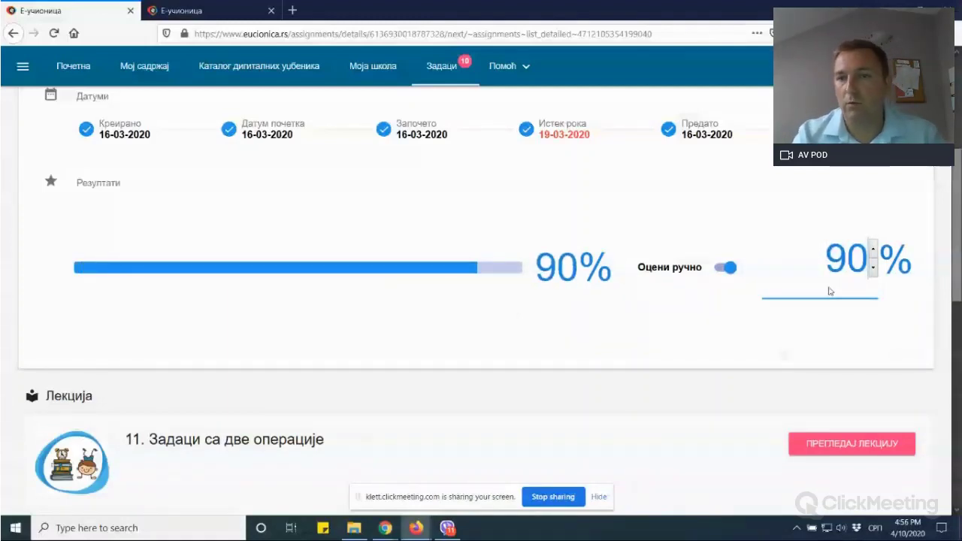
- Mark the test ЗАВРШЕНО and go to the assignments list to start a new one
{"action": "scroll", "coordinate": [643, 379], "scroll_direction": "down", "scroll_amount": 3}
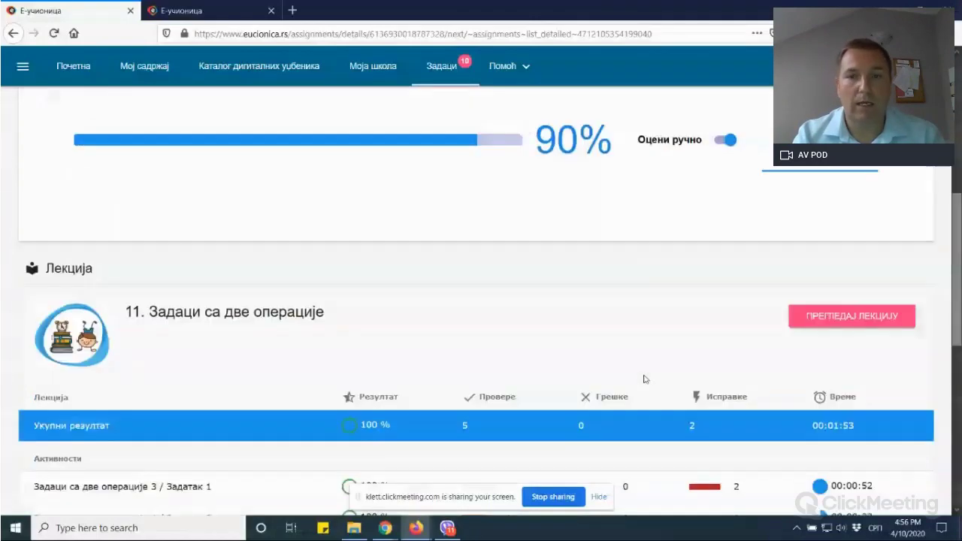
{"action": "scroll", "coordinate": [666, 331], "scroll_direction": "up", "scroll_amount": 3}
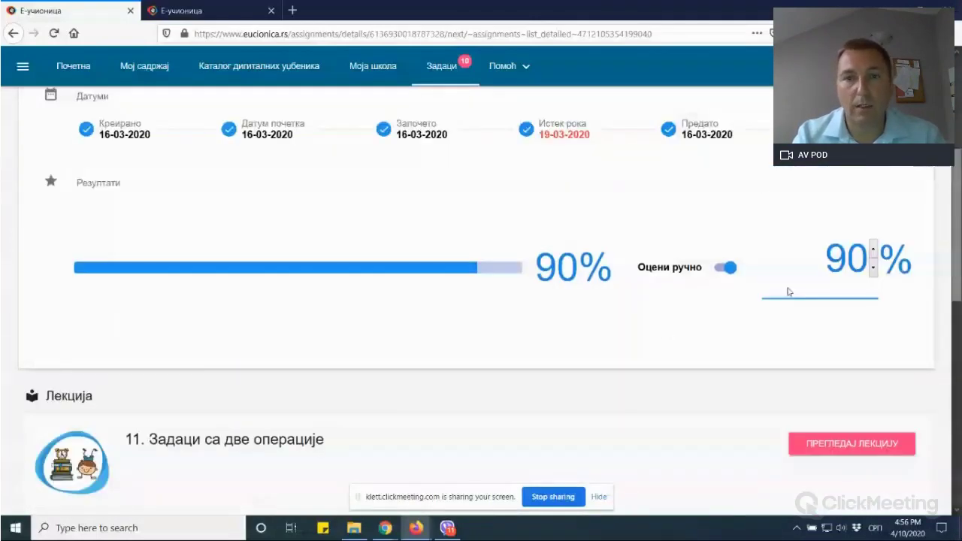
{"action": "scroll", "coordinate": [718, 308], "scroll_direction": "down", "scroll_amount": 12}
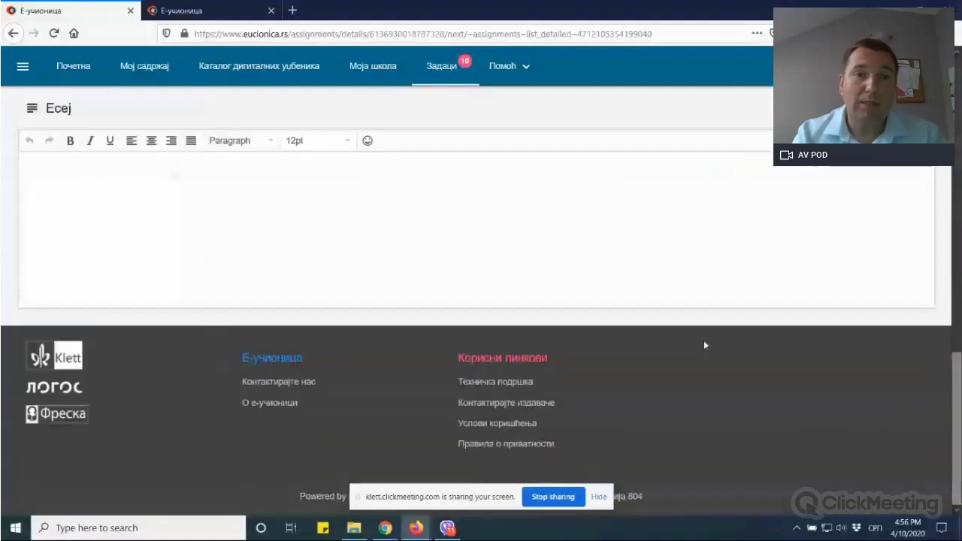
{"action": "scroll", "coordinate": [704, 340], "scroll_direction": "up", "scroll_amount": 3}
{"action": "scroll", "coordinate": [706, 345], "scroll_direction": "up", "scroll_amount": 3}
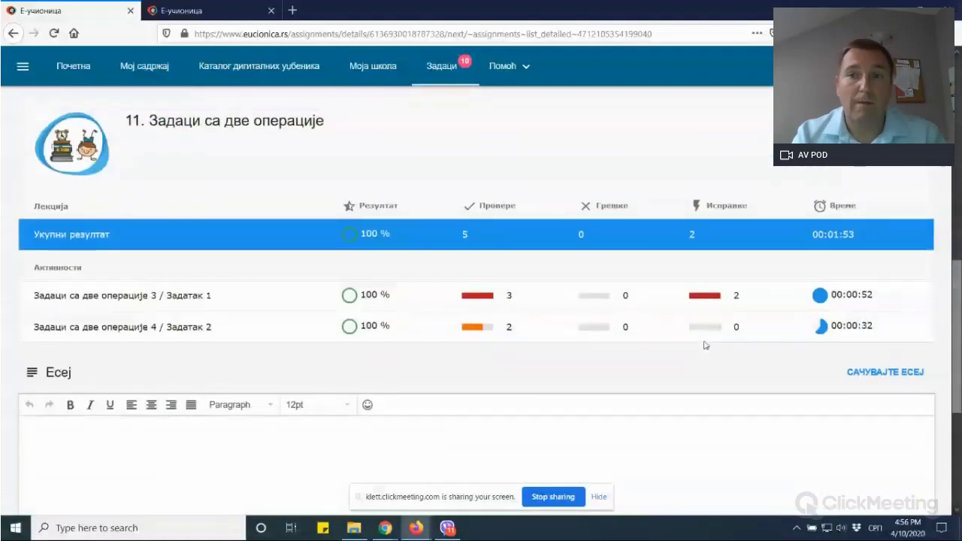
{"action": "scroll", "coordinate": [705, 345], "scroll_direction": "up", "scroll_amount": 4}
{"action": "scroll", "coordinate": [706, 345], "scroll_direction": "up", "scroll_amount": 7}
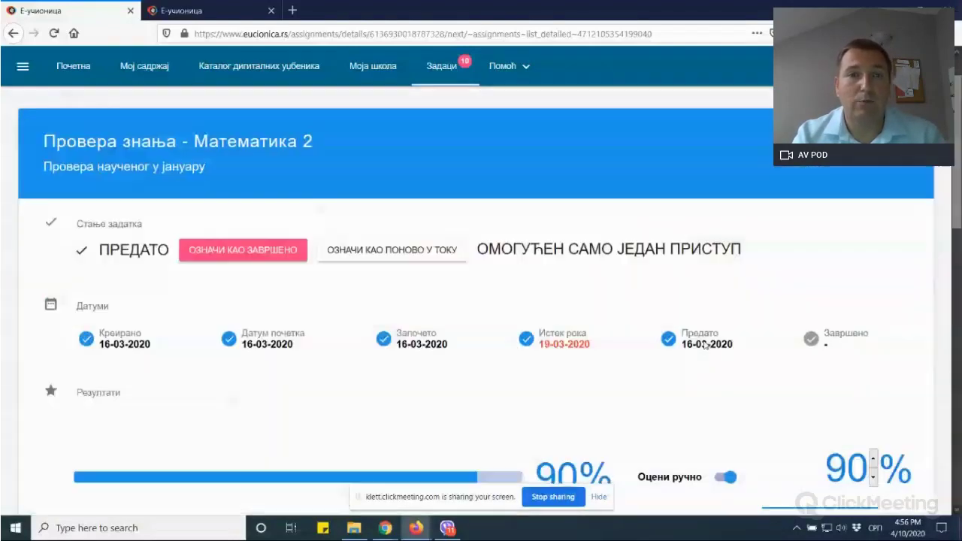
{"action": "left_click", "coordinate": [279, 258]}
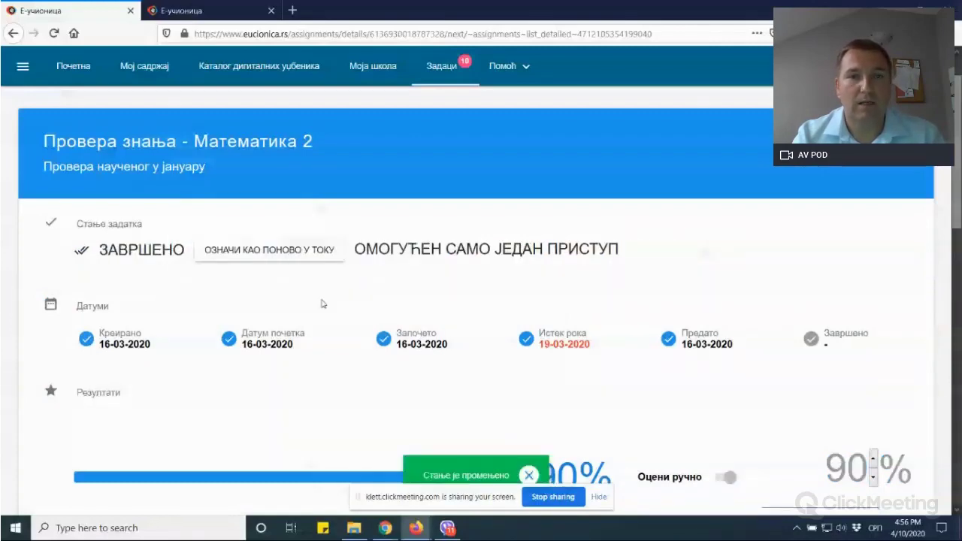
{"action": "scroll", "coordinate": [321, 304], "scroll_direction": "up", "scroll_amount": 2}
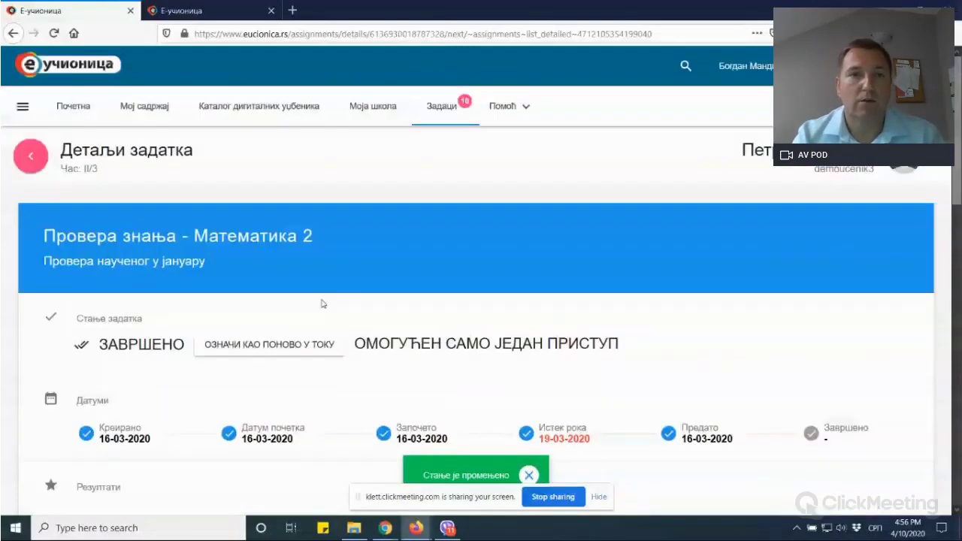
{"action": "left_click", "coordinate": [443, 111]}
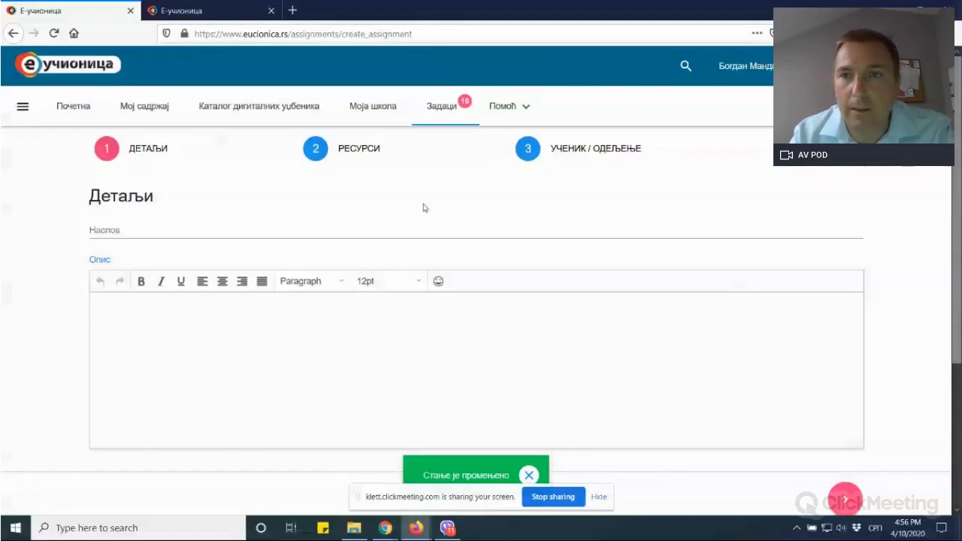
- Title the new assignment 'Домаћи задатак' with the description 'опис..'
{"action": "left_click", "coordinate": [164, 228]}
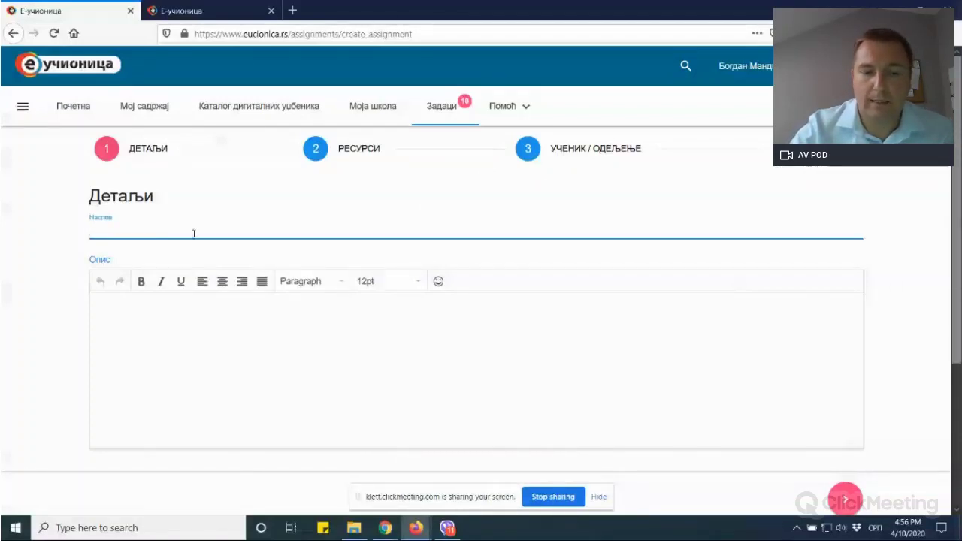
{"action": "type", "text": "Дома"}
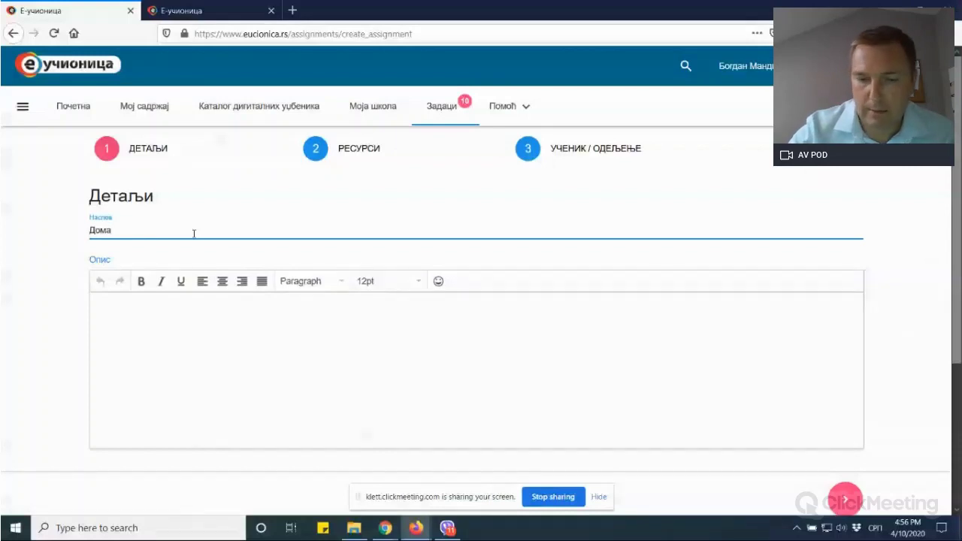
{"action": "type", "text": "ћи задатак"}
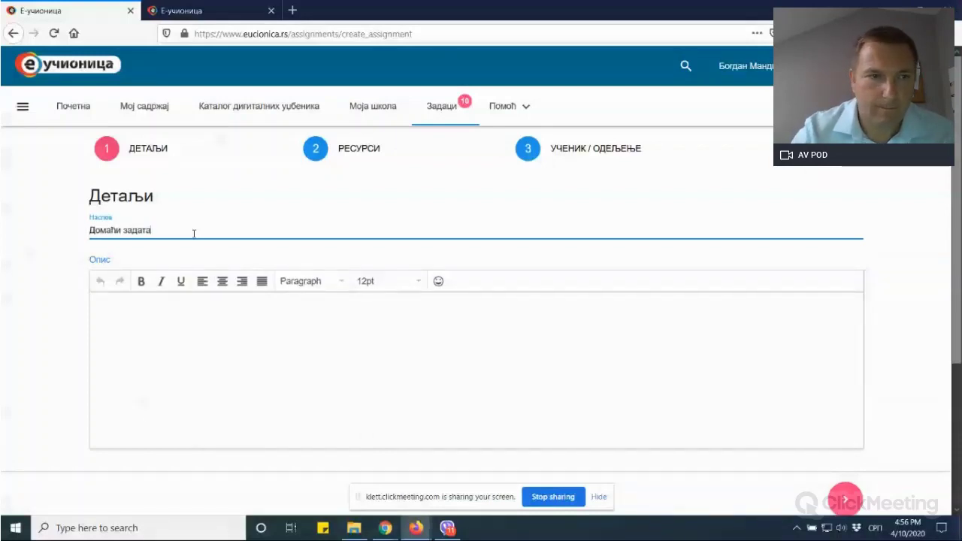
{"action": "left_click", "coordinate": [105, 323]}
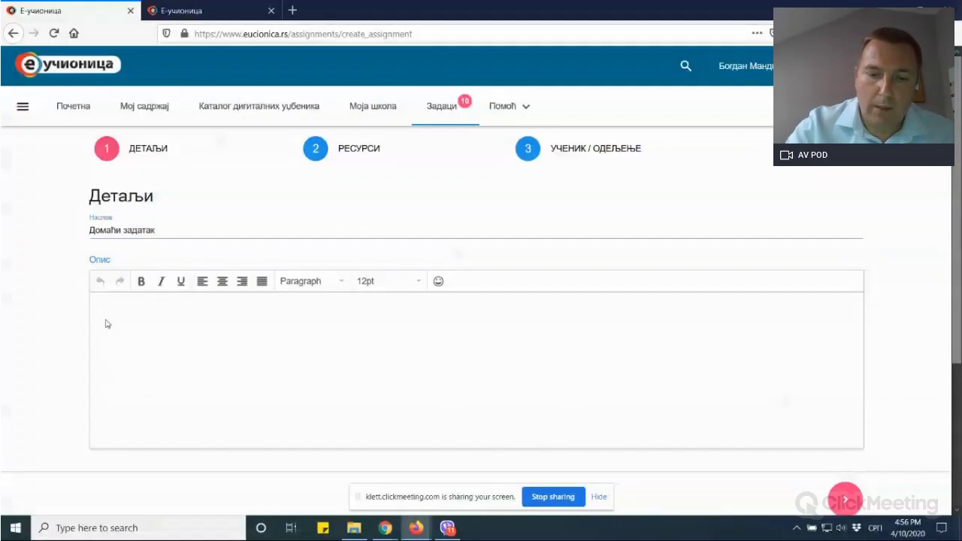
{"action": "type", "text": "опис..."}
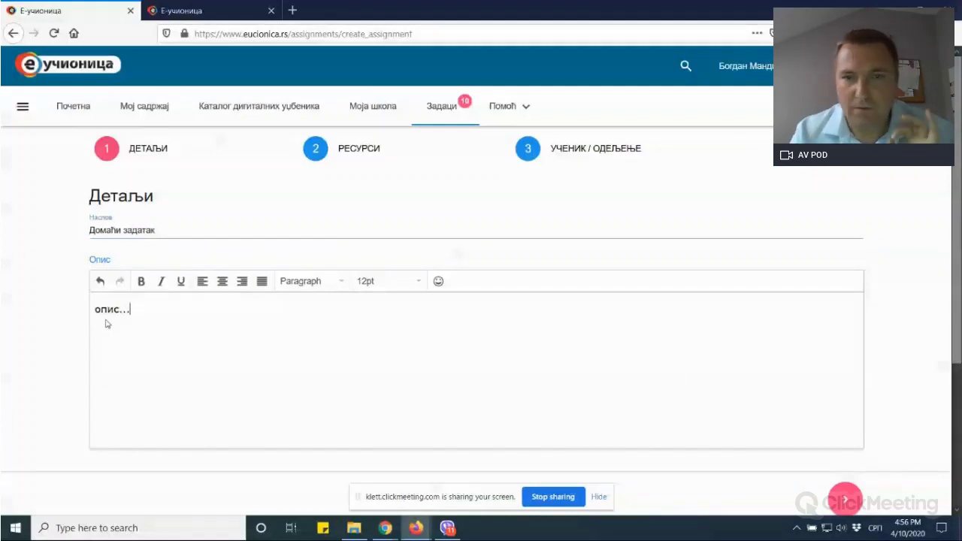
- Add lesson 6. Сабирање и одузимање до 20 from Дигитални уџбеници, Математика 2 Klett, as a resource
{"action": "left_click", "coordinate": [322, 153]}
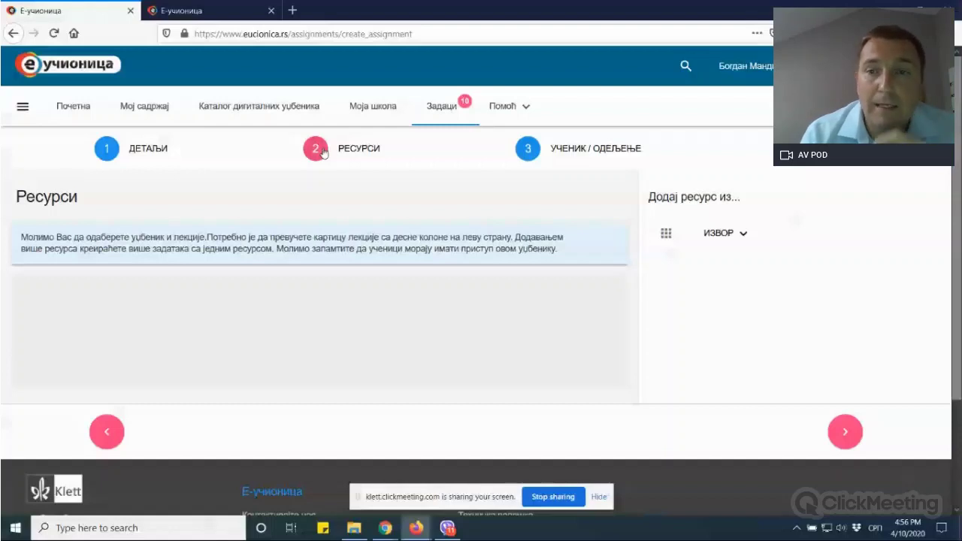
{"action": "left_click", "coordinate": [747, 245]}
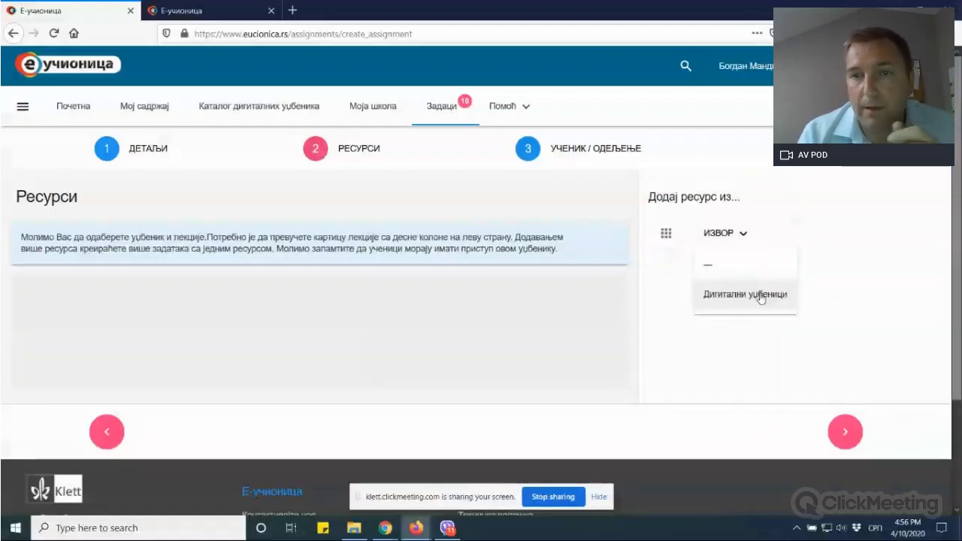
{"action": "left_click", "coordinate": [761, 298]}
{"action": "left_click", "coordinate": [759, 279]}
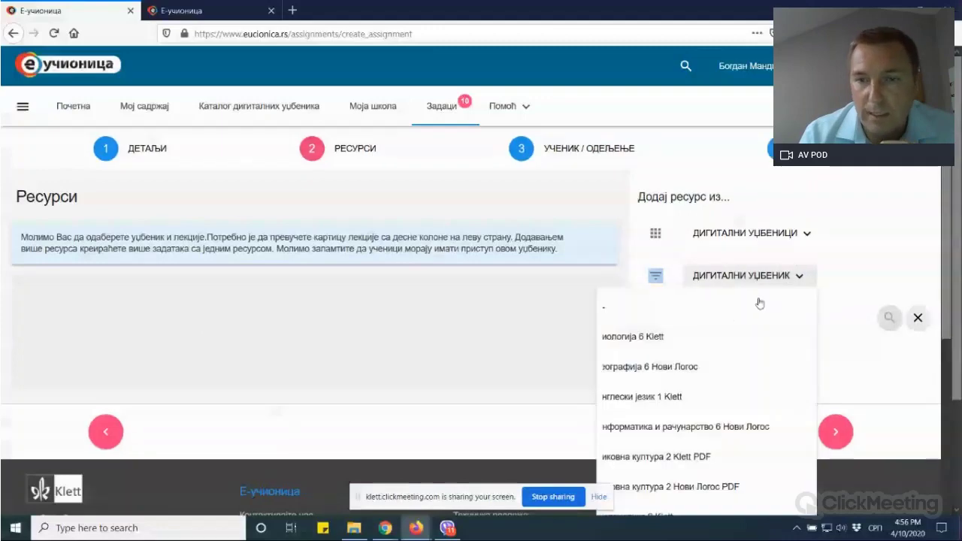
{"action": "scroll", "coordinate": [759, 303], "scroll_direction": "down", "scroll_amount": 5}
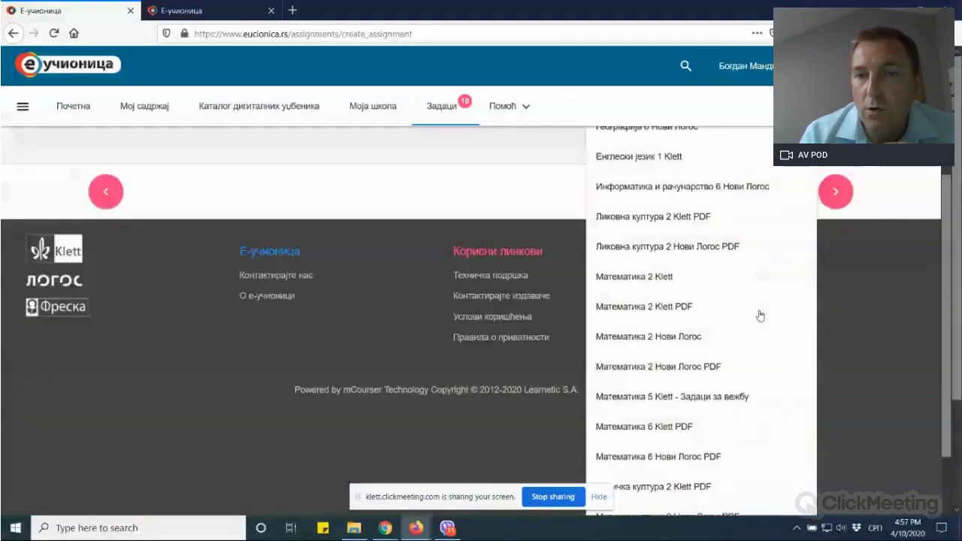
{"action": "left_click", "coordinate": [740, 288]}
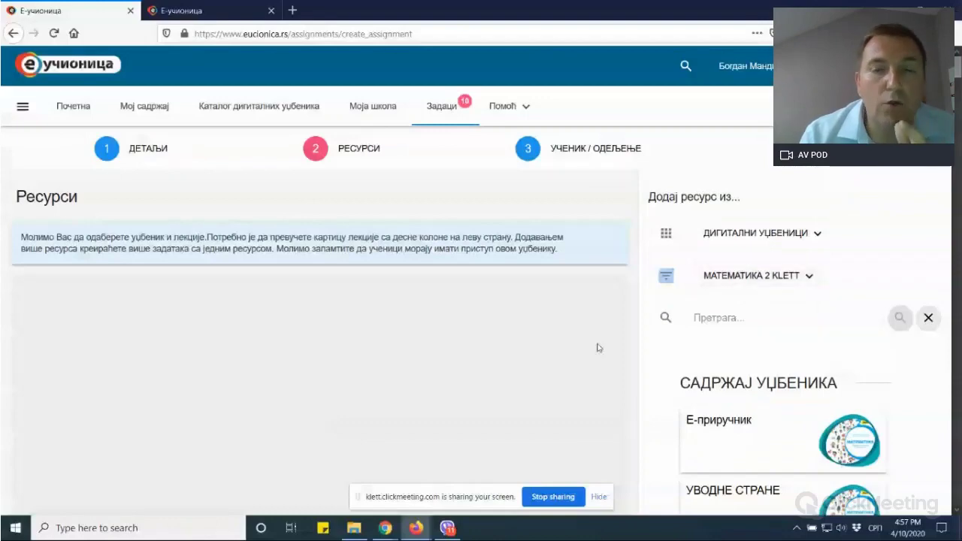
{"action": "scroll", "coordinate": [191, 323], "scroll_direction": "down", "scroll_amount": 5}
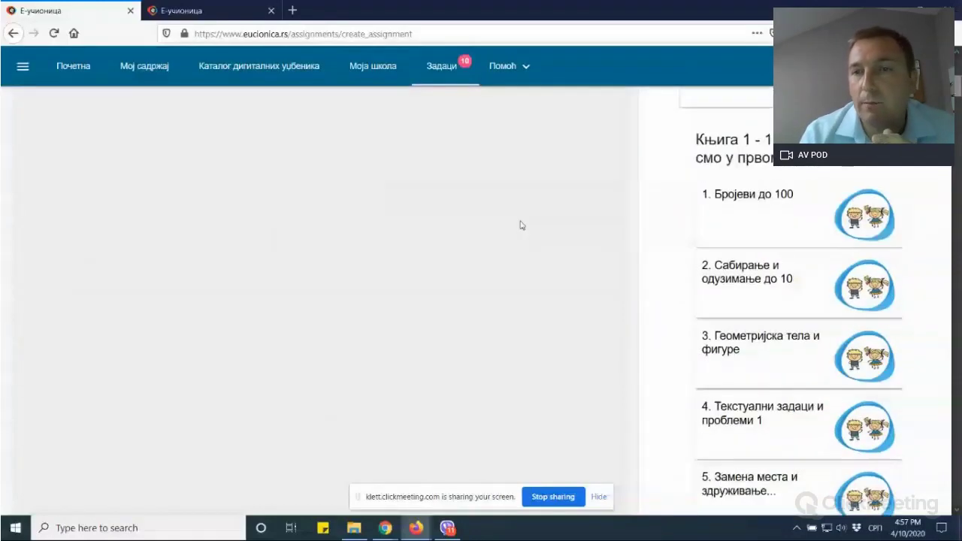
{"action": "scroll", "coordinate": [753, 223], "scroll_direction": "down", "scroll_amount": 3}
{"action": "scroll", "coordinate": [753, 222], "scroll_direction": "down", "scroll_amount": 3}
{"action": "scroll", "coordinate": [754, 223], "scroll_direction": "up", "scroll_amount": 2}
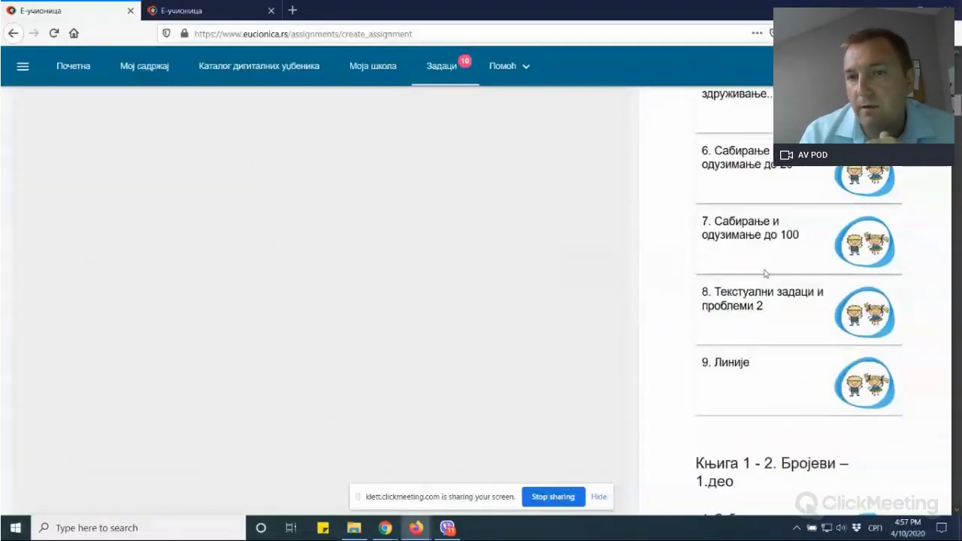
{"action": "left_click_drag", "start_coordinate": [753, 226], "coordinate": [183, 359]}
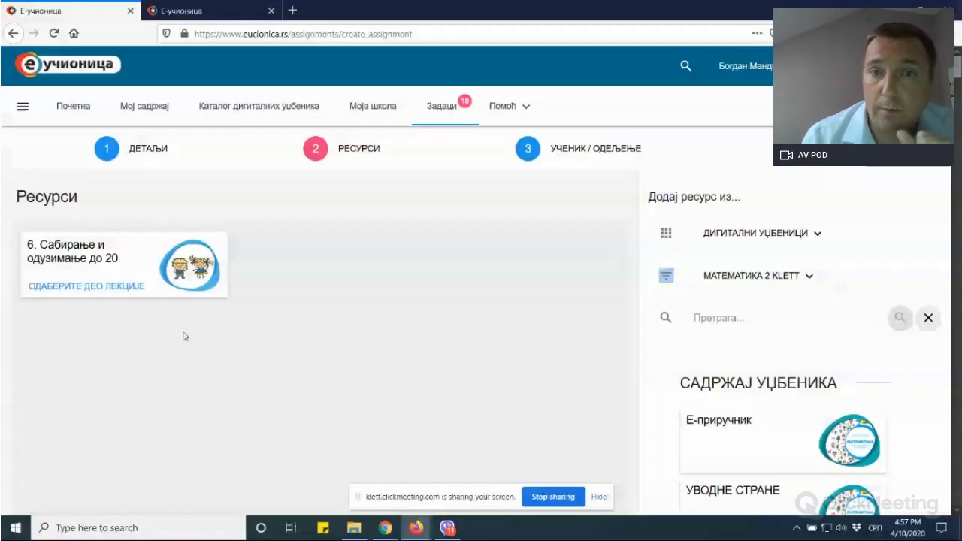
- Keep only the first part of lesson 6 selected, then move to the Ученик / Одељење step
{"action": "left_click", "coordinate": [120, 287]}
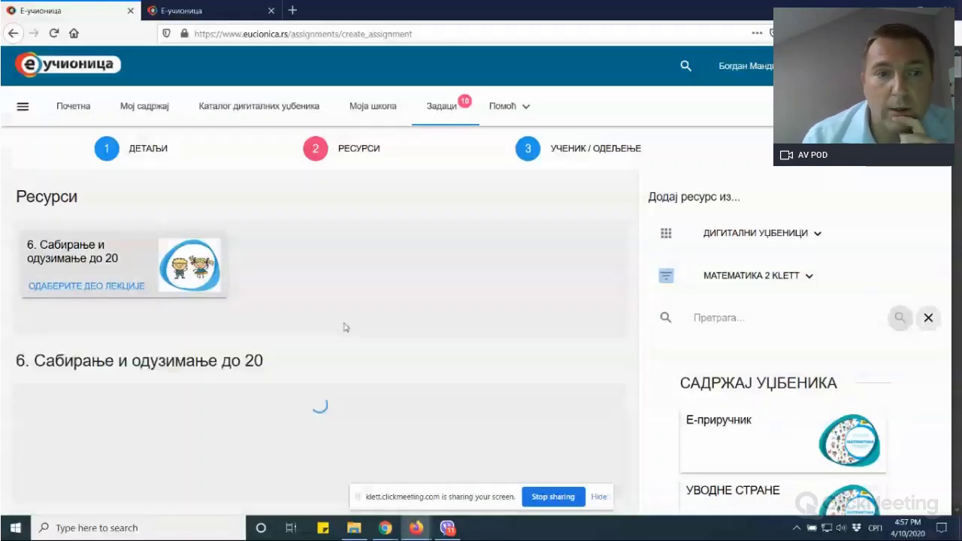
{"action": "scroll", "coordinate": [345, 327], "scroll_direction": "down", "scroll_amount": 2}
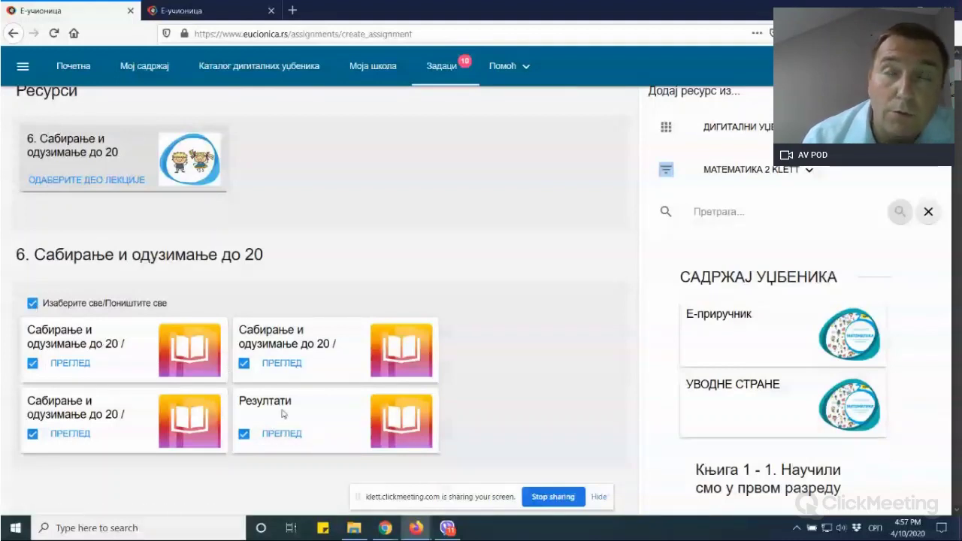
{"action": "left_click", "coordinate": [32, 305]}
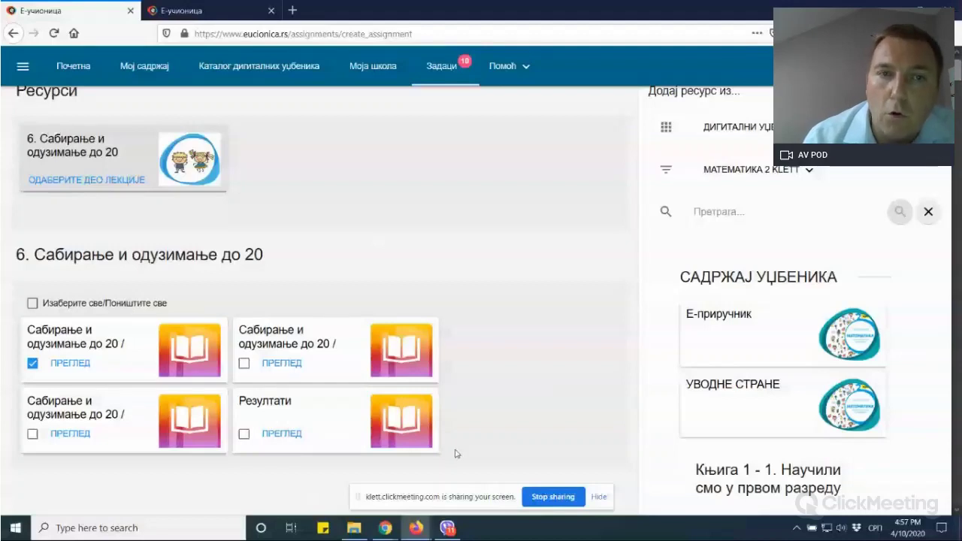
{"action": "scroll", "coordinate": [456, 451], "scroll_direction": "up", "scroll_amount": 2}
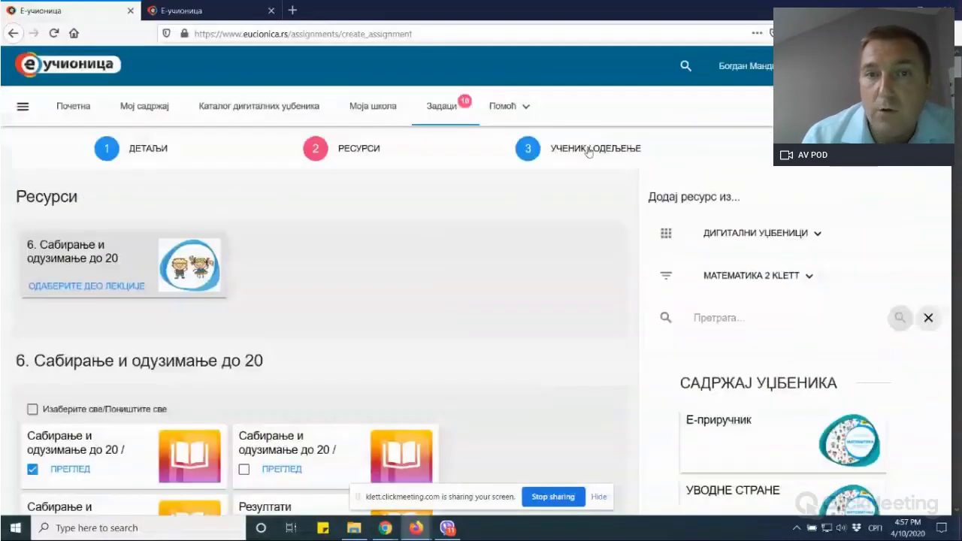
{"action": "left_click", "coordinate": [560, 150]}
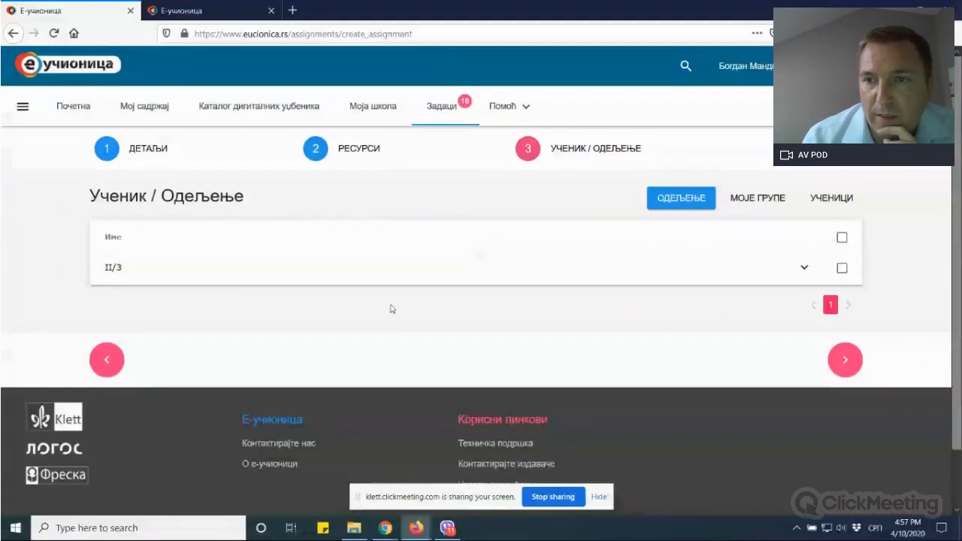
- Expand class II/3 and assign the homework to two of its students
{"action": "left_click", "coordinate": [803, 269]}
{"action": "scroll", "coordinate": [315, 368], "scroll_direction": "down", "scroll_amount": 3}
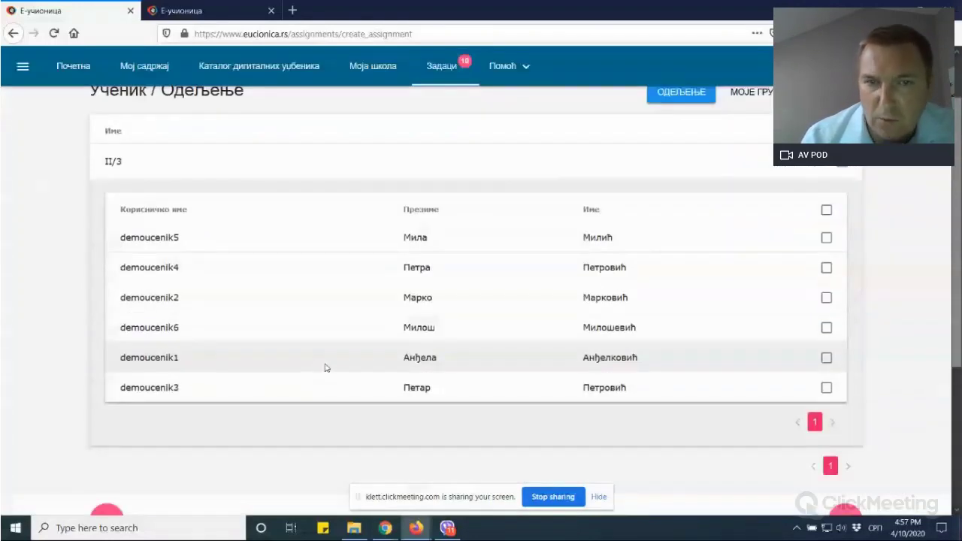
{"action": "left_click", "coordinate": [826, 360]}
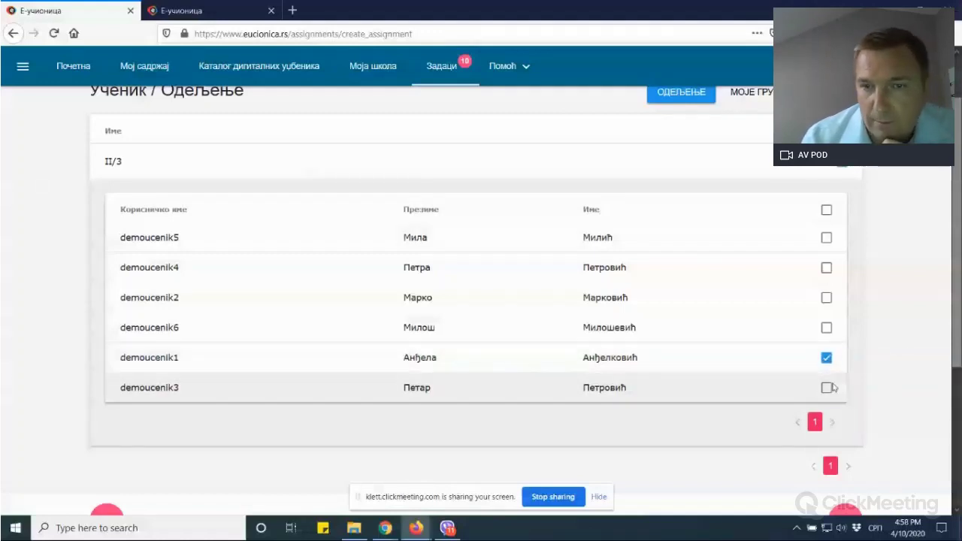
{"action": "left_click", "coordinate": [826, 388]}
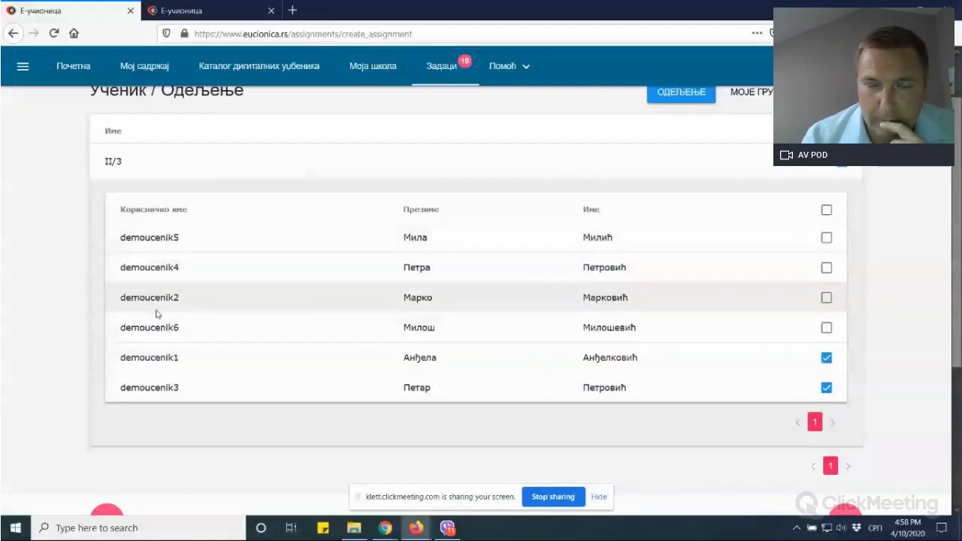
{"action": "scroll", "coordinate": [156, 314], "scroll_direction": "up", "scroll_amount": 3}
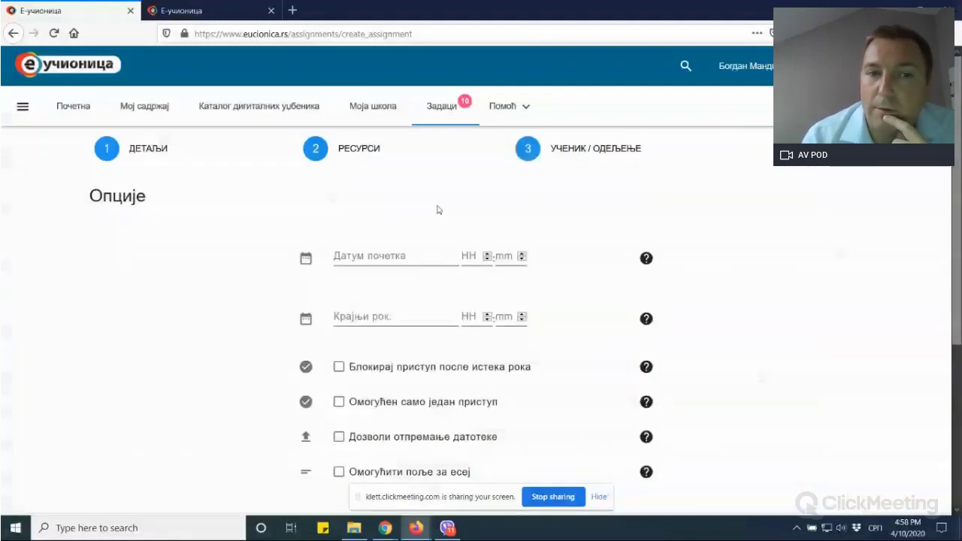
- Set the start date to April 14 and the deadline to April 18
{"action": "scroll", "coordinate": [437, 208], "scroll_direction": "down", "scroll_amount": 2}
{"action": "scroll", "coordinate": [437, 200], "scroll_direction": "up", "scroll_amount": 2}
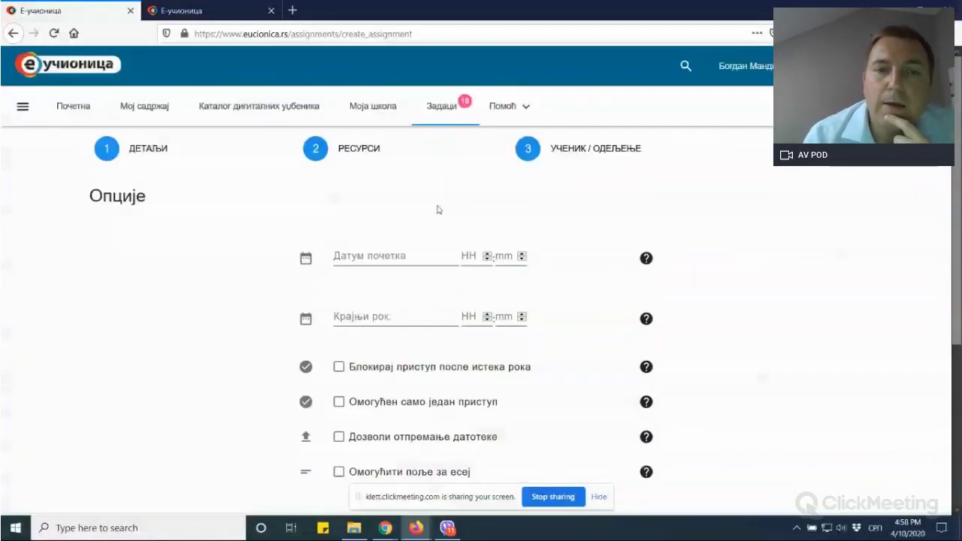
{"action": "left_click", "coordinate": [380, 259]}
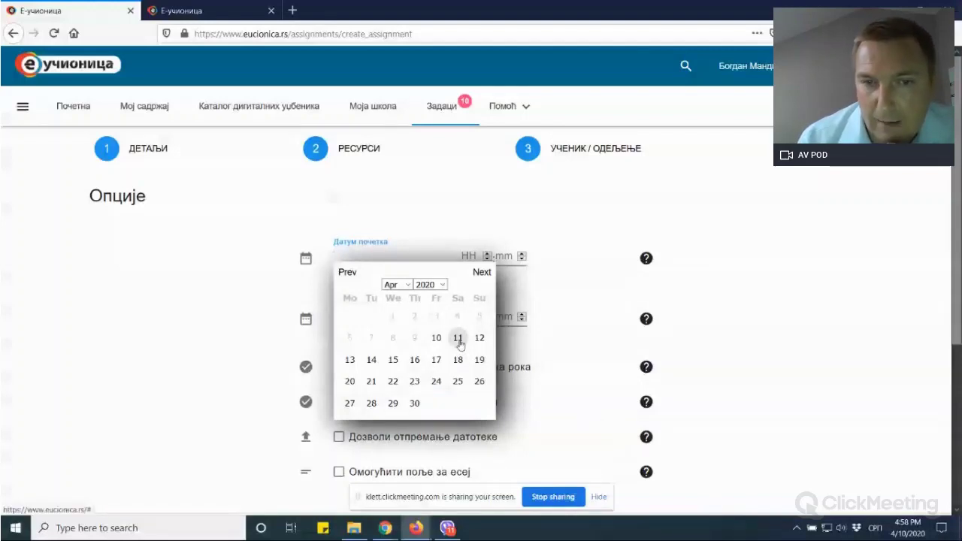
{"action": "left_click", "coordinate": [370, 362]}
{"action": "left_click", "coordinate": [370, 363]}
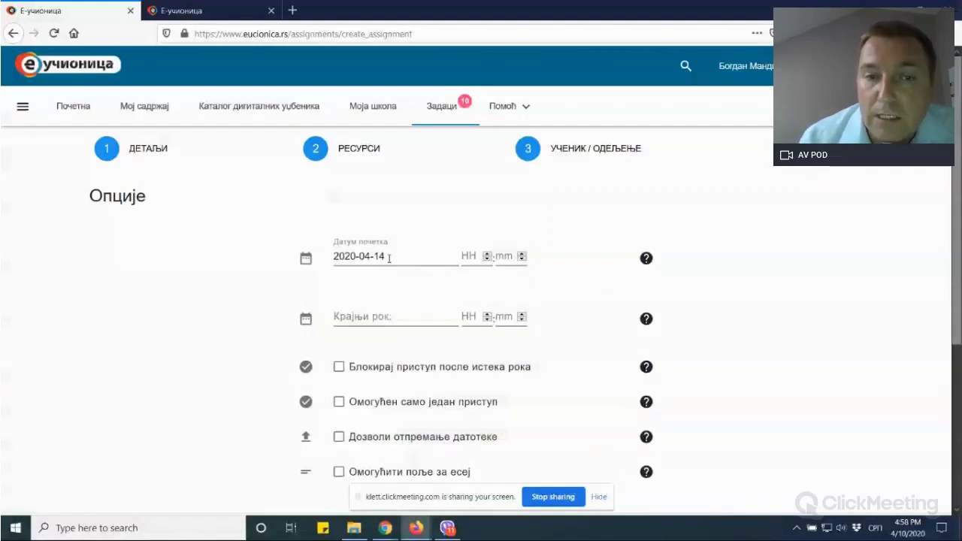
{"action": "left_click", "coordinate": [370, 314]}
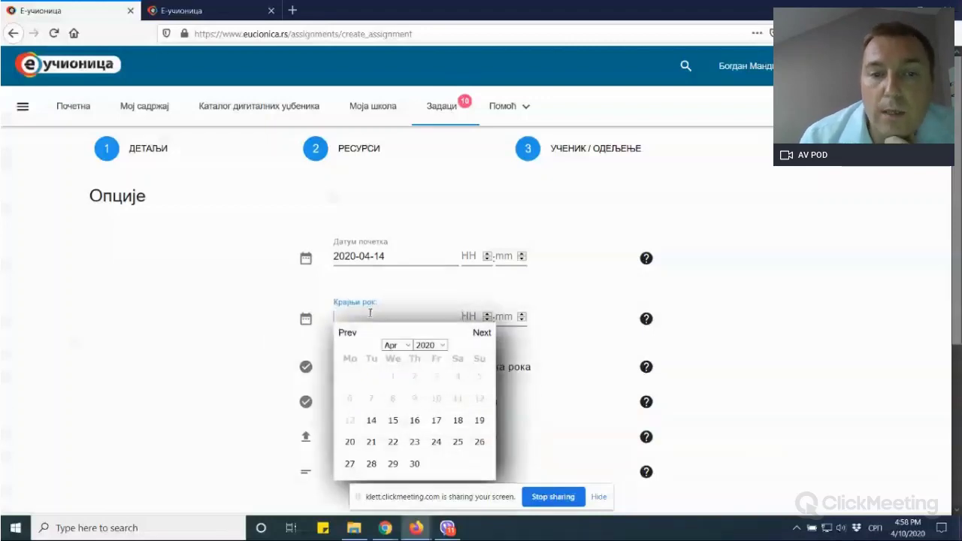
{"action": "left_click", "coordinate": [457, 422]}
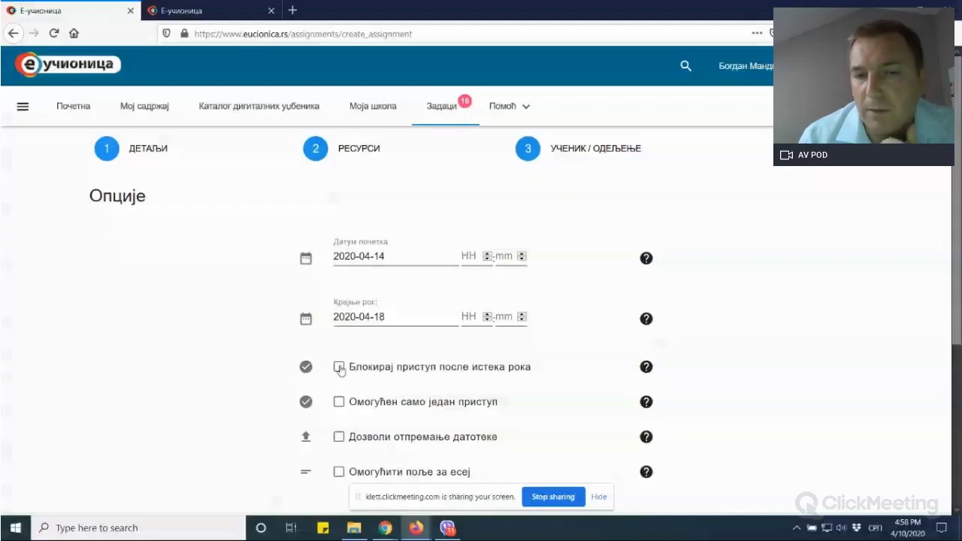
- Highlight the single-attempt option on the Опције step
{"action": "left_click_drag", "start_coordinate": [457, 370], "coordinate": [340, 369]}
{"action": "scroll", "coordinate": [413, 390], "scroll_direction": "down", "scroll_amount": 3}
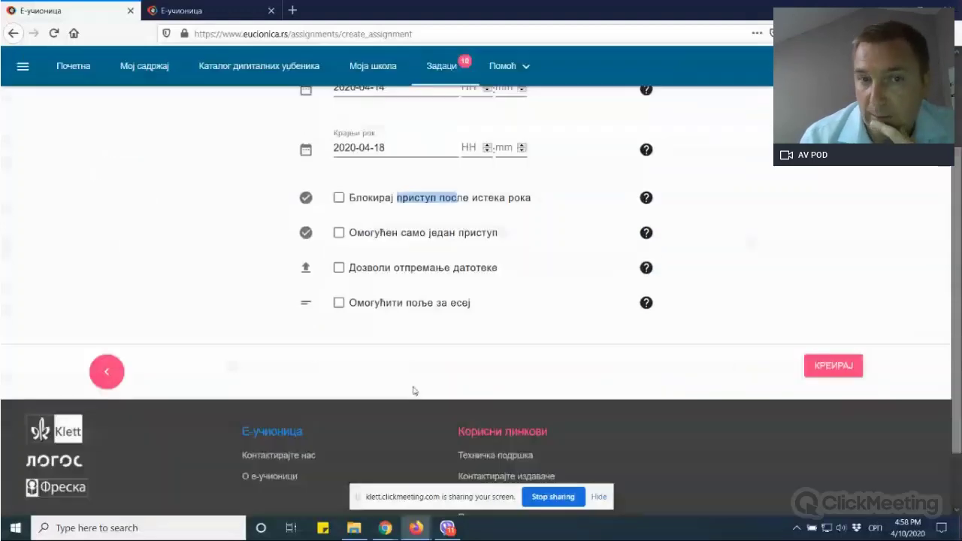
{"action": "scroll", "coordinate": [413, 389], "scroll_direction": "up", "scroll_amount": 1}
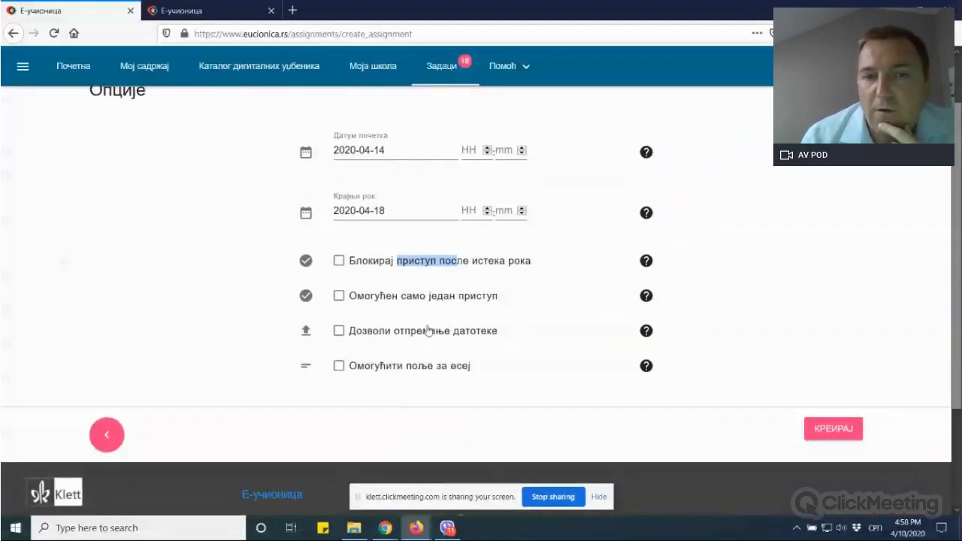
{"action": "left_click", "coordinate": [501, 298]}
{"action": "left_click_drag", "start_coordinate": [501, 298], "coordinate": [380, 295]}
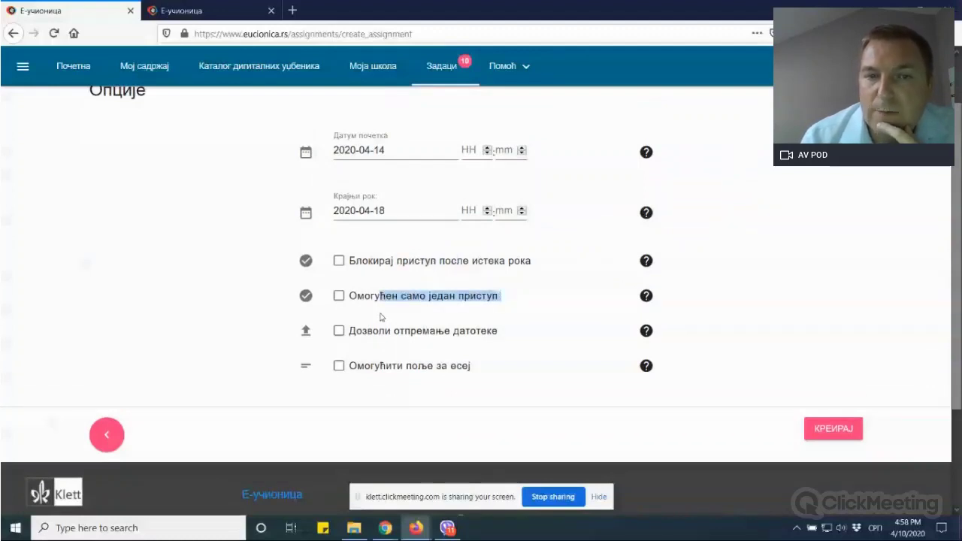
{"action": "scroll", "coordinate": [382, 318], "scroll_direction": "up", "scroll_amount": 2}
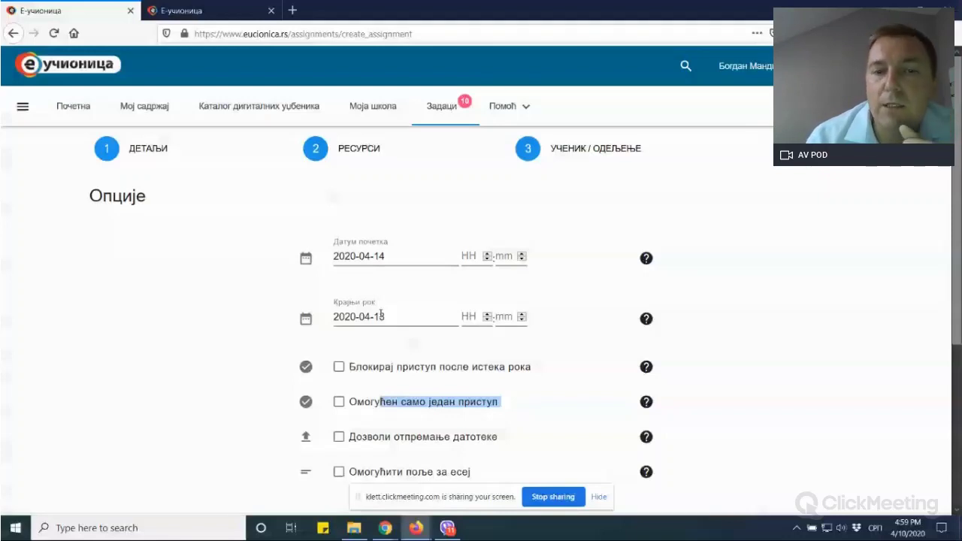
{"action": "left_click_drag", "start_coordinate": [506, 401], "coordinate": [400, 400]}
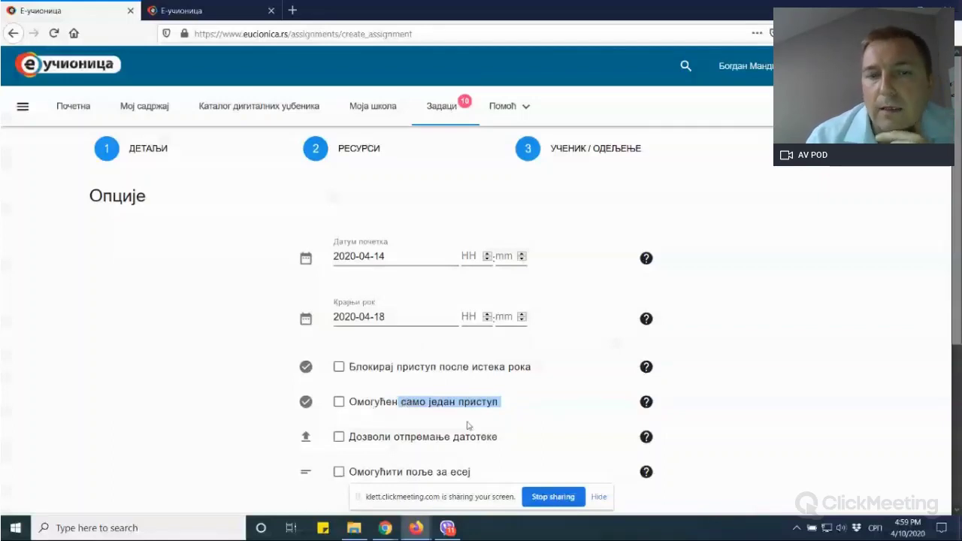
- Enable the Дозволи отпремање датотеке and Омогућити поље за есеј options
{"action": "scroll", "coordinate": [500, 416], "scroll_direction": "down", "scroll_amount": 3}
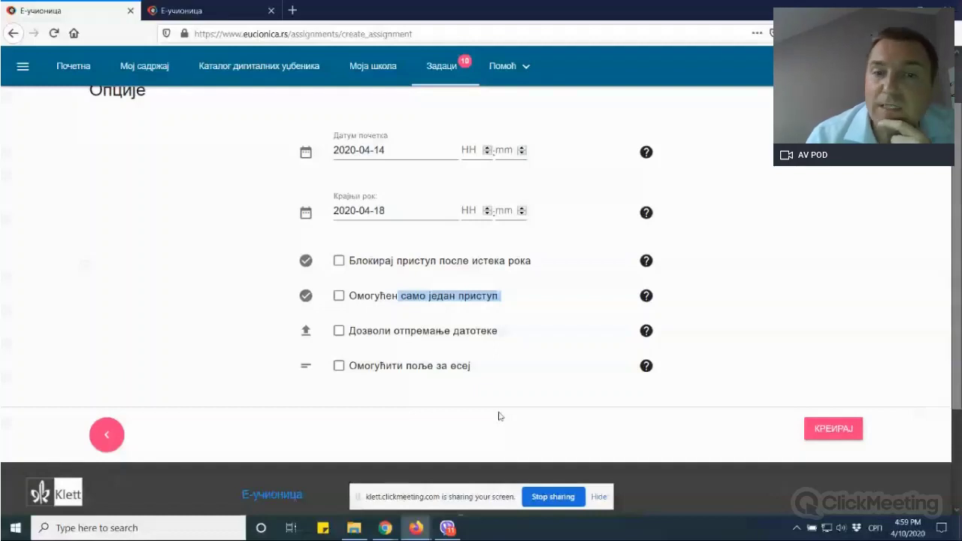
{"action": "left_click", "coordinate": [531, 314]}
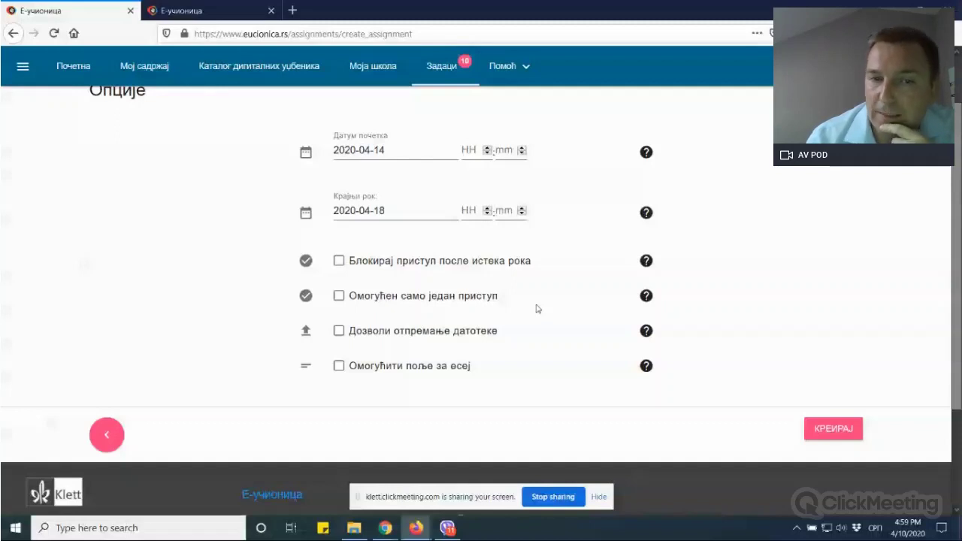
{"action": "left_click", "coordinate": [341, 336]}
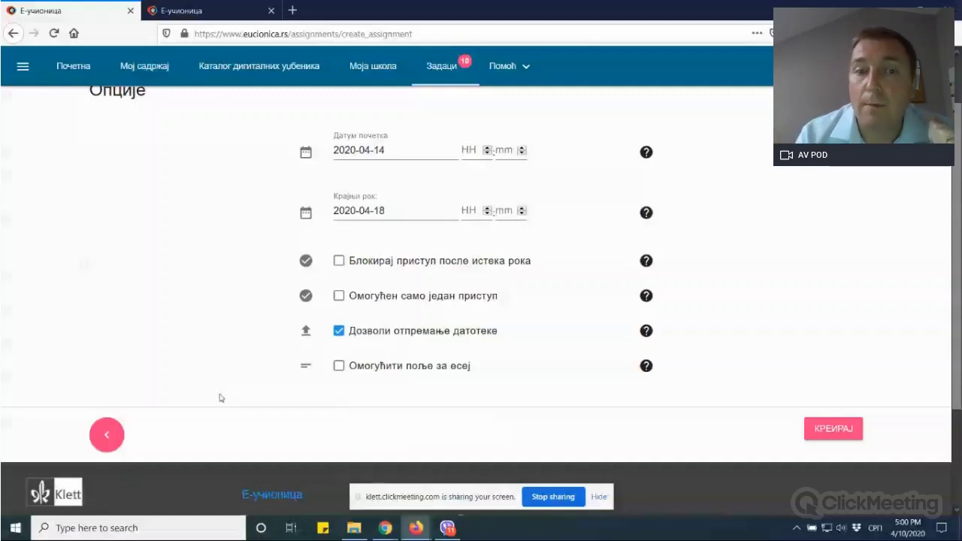
{"action": "left_click", "coordinate": [338, 366]}
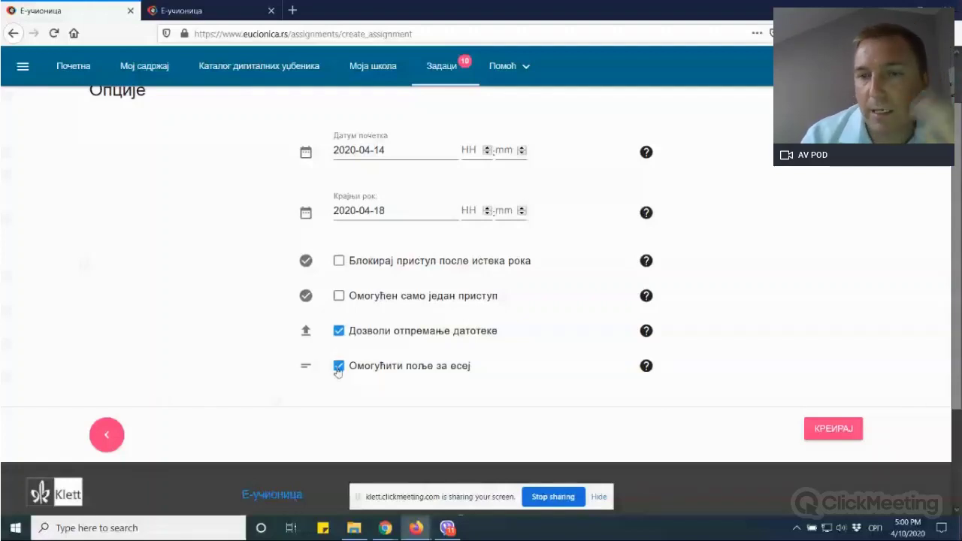
- Create the assignment and switch to the student's window showing Примљени задаци
{"action": "left_click", "coordinate": [834, 430]}
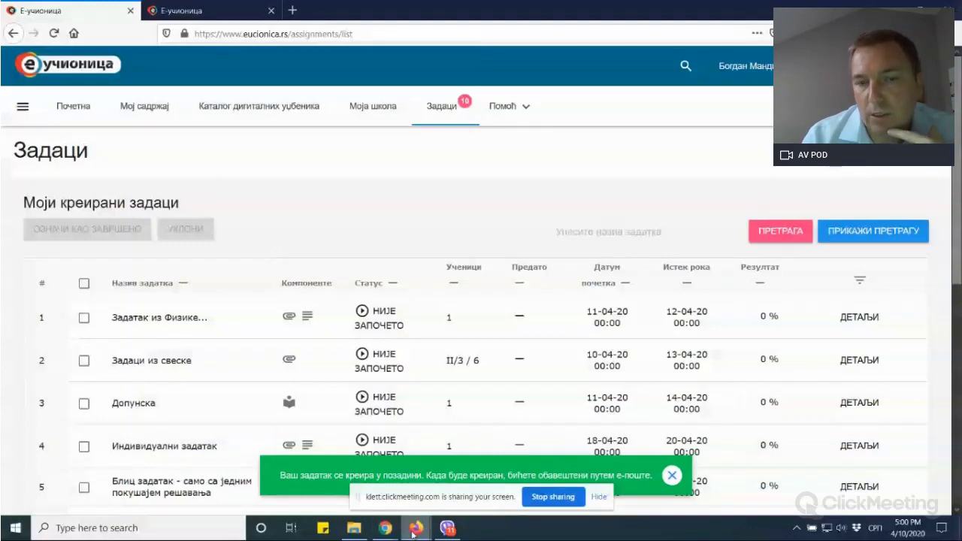
{"action": "mouse_move", "coordinate": [414, 533]}
{"action": "left_click", "coordinate": [488, 460]}
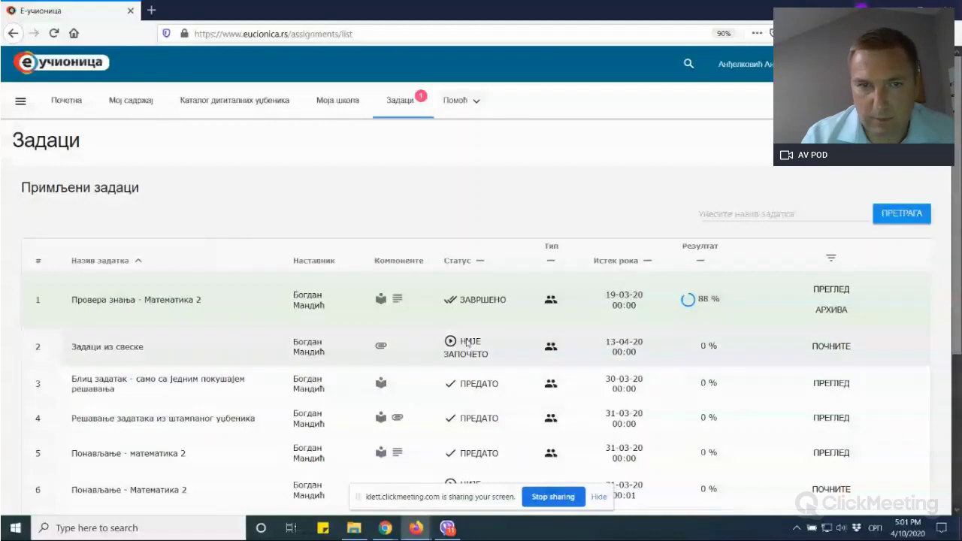
- Visit the Моја школа page, then return to the student's Задаци list
{"action": "left_click", "coordinate": [347, 107]}
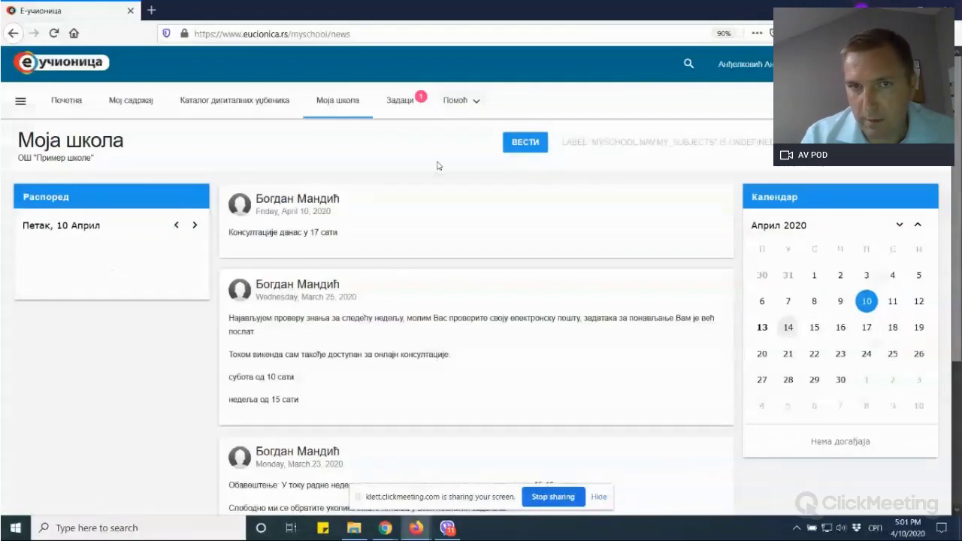
{"action": "left_click", "coordinate": [398, 101]}
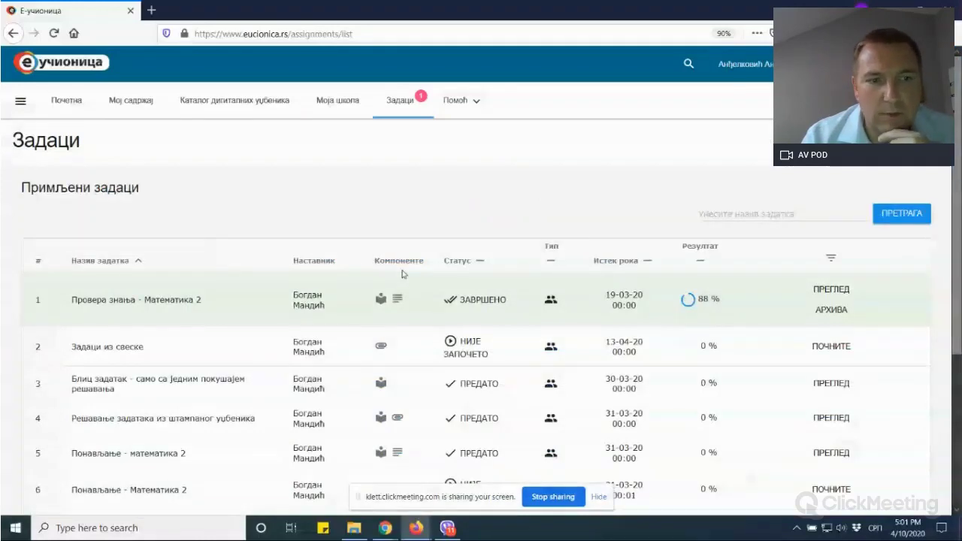
{"action": "scroll", "coordinate": [402, 275], "scroll_direction": "down", "scroll_amount": 3}
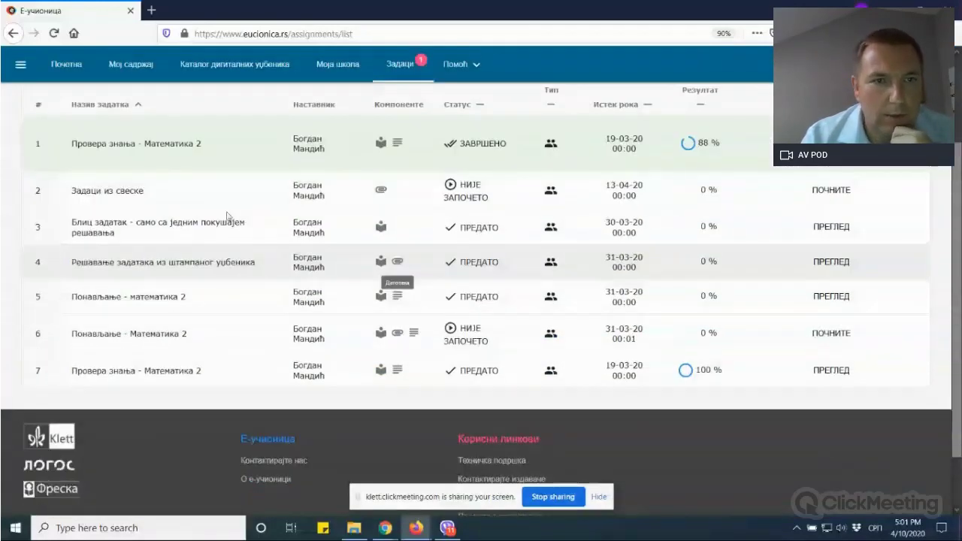
{"action": "scroll", "coordinate": [197, 234], "scroll_direction": "up", "scroll_amount": 3}
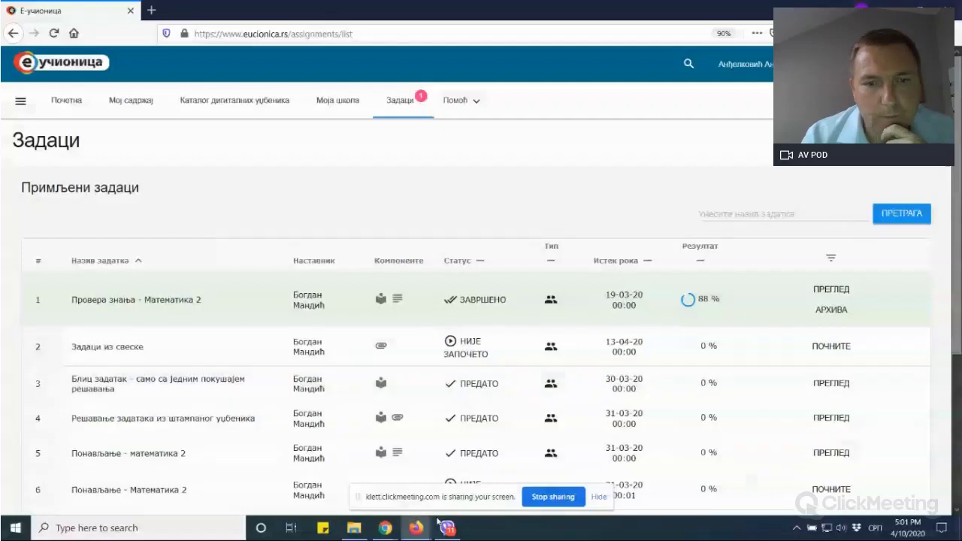
- Switch to the Chrome window and stop sharing the screen in ClickMeeting
{"action": "mouse_move", "coordinate": [385, 528]}
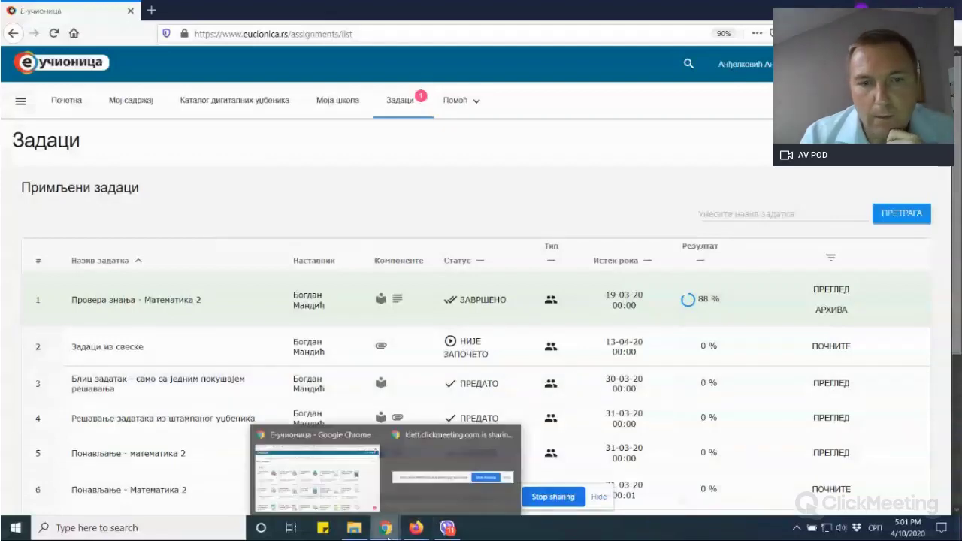
{"action": "left_click", "coordinate": [336, 481]}
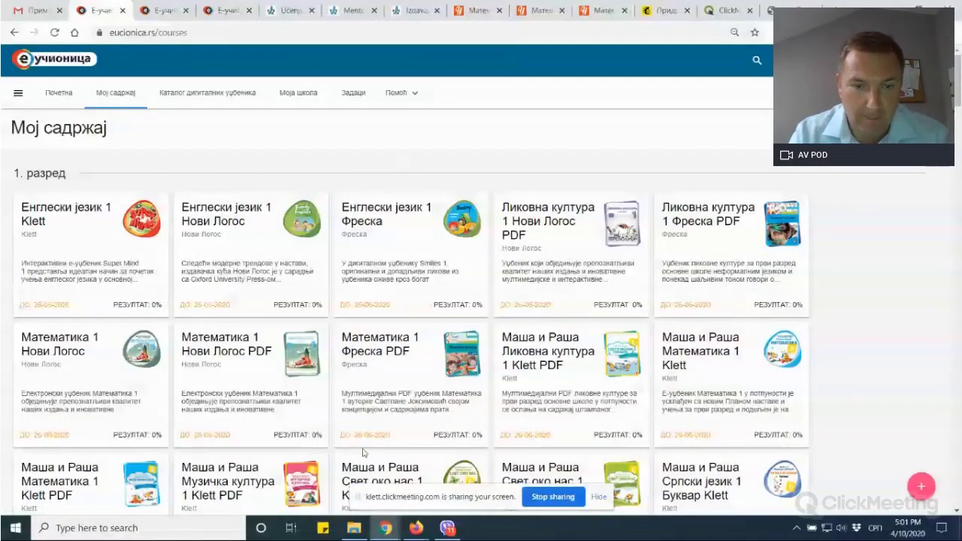
{"action": "left_click", "coordinate": [384, 528]}
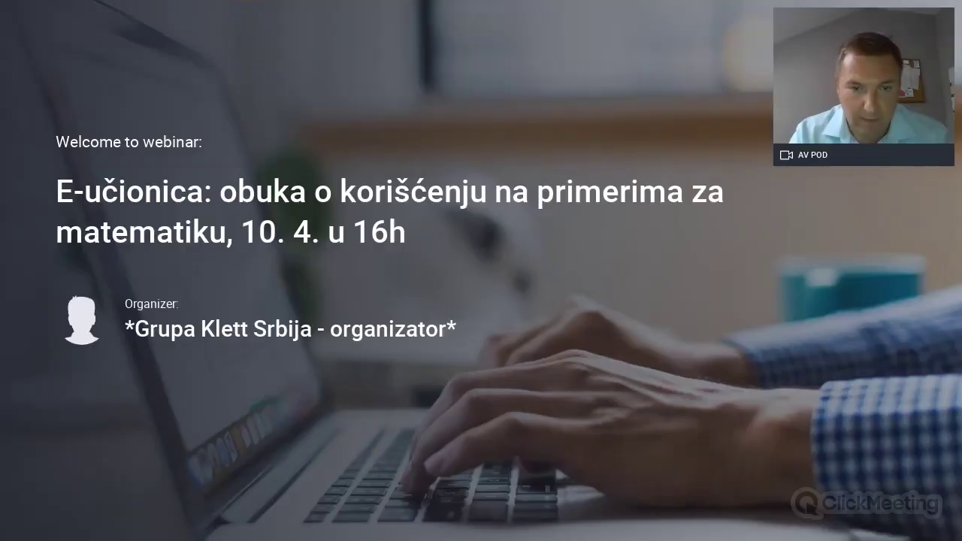